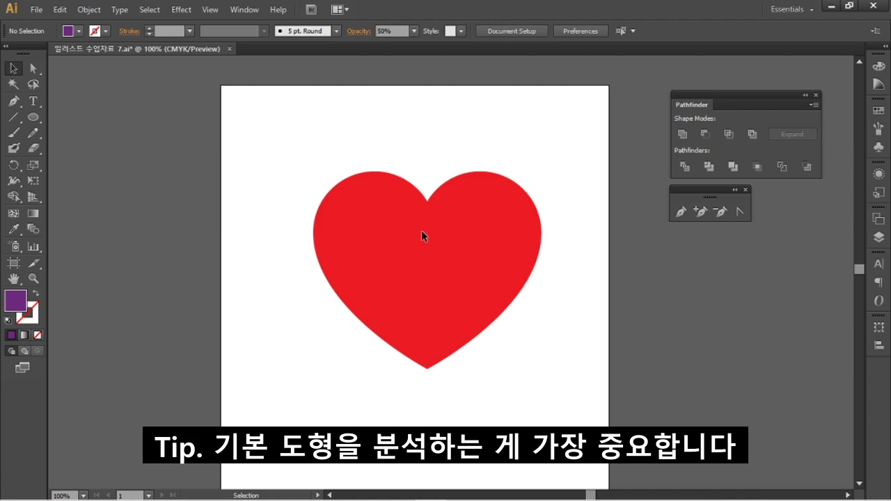
Draw a purple circle over the heart's left lobe to compare the shapes, and delete it.
click(32, 118)
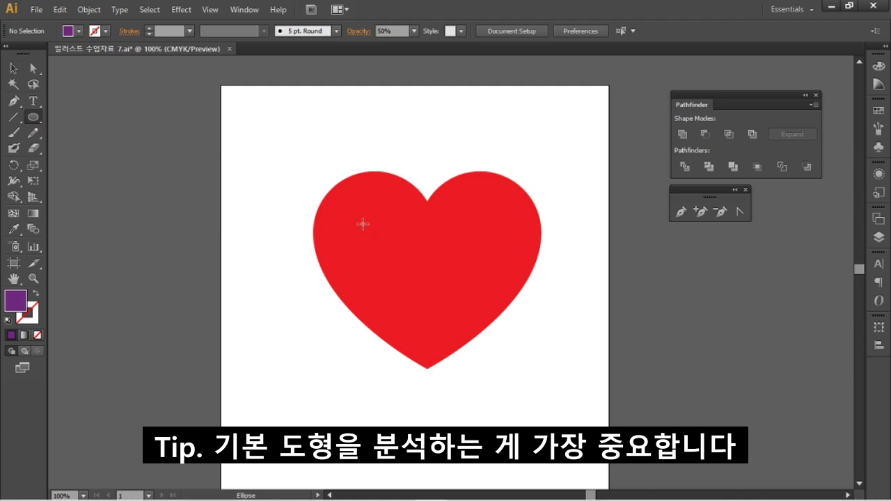
drag(370, 231, 393, 273)
click(13, 68)
click(432, 193)
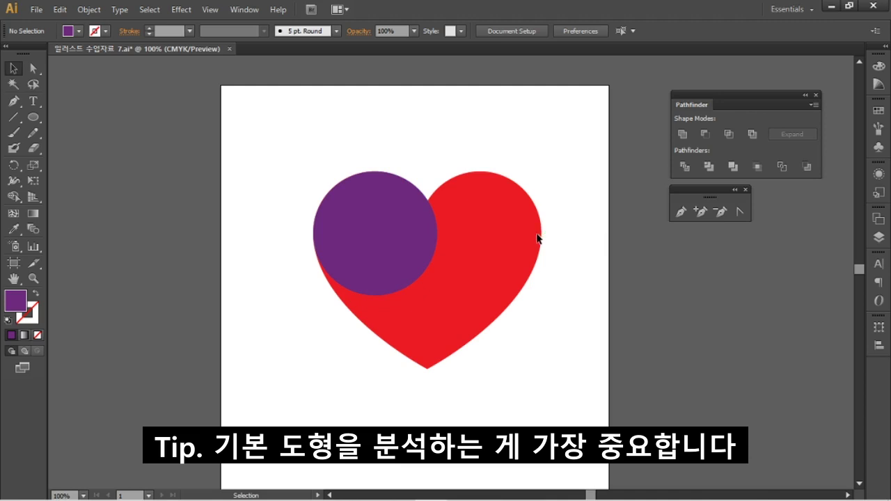
click(404, 243)
key(Delete)
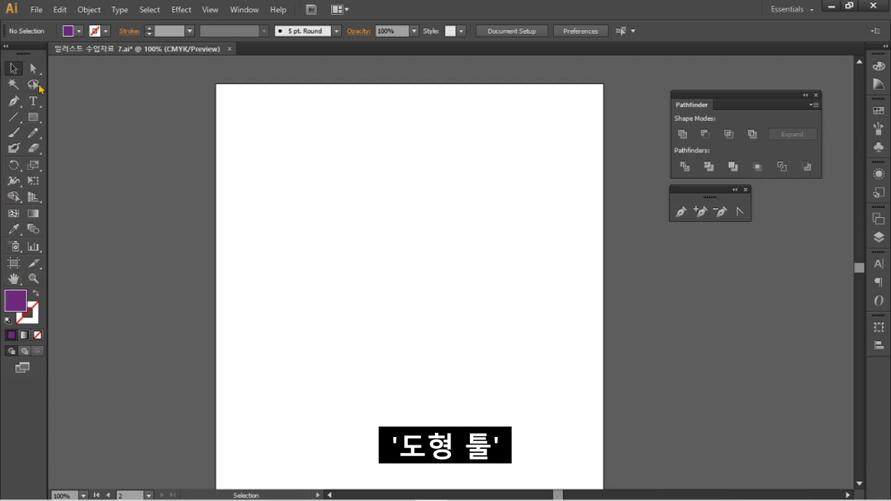
Cycle through the available shape tools and choose the Rectangle tool.
click(37, 122)
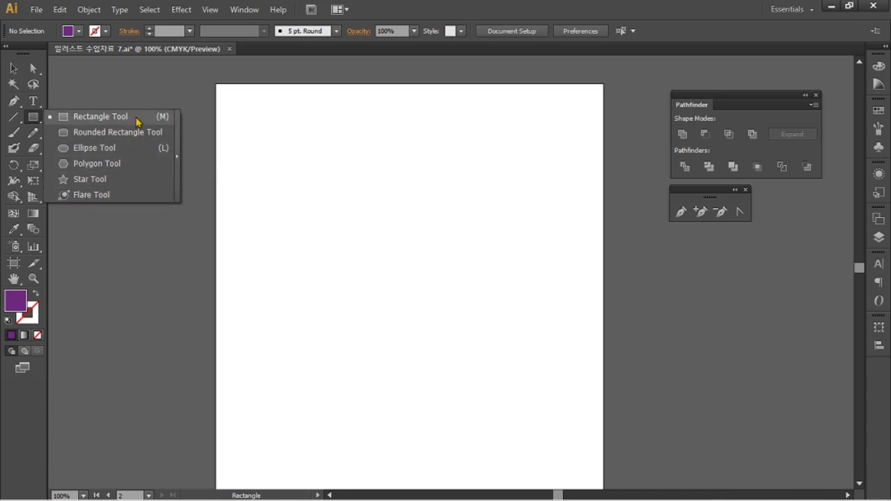
click(34, 120)
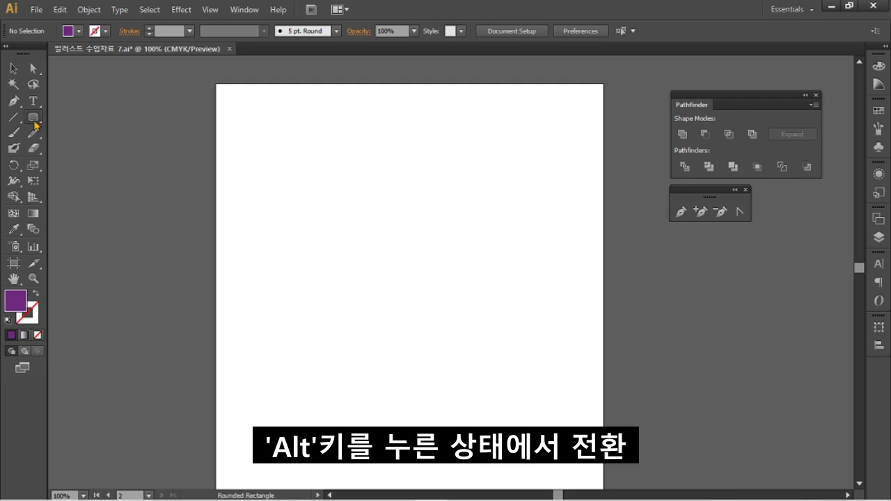
alt+click(35, 122)
alt+click(34, 122)
click(34, 122)
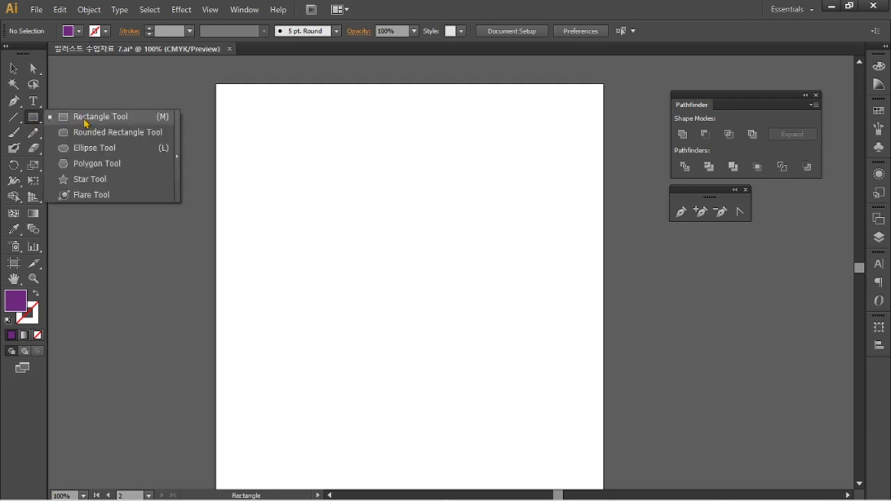
click(133, 119)
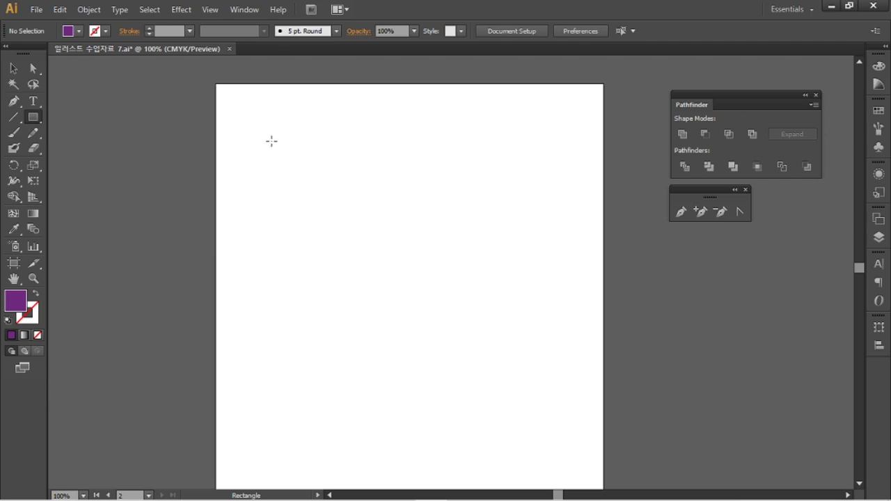
Draw a small purple square in the upper-left area of the blank artboard.
drag(271, 141, 356, 258)
key(ctrl+z)
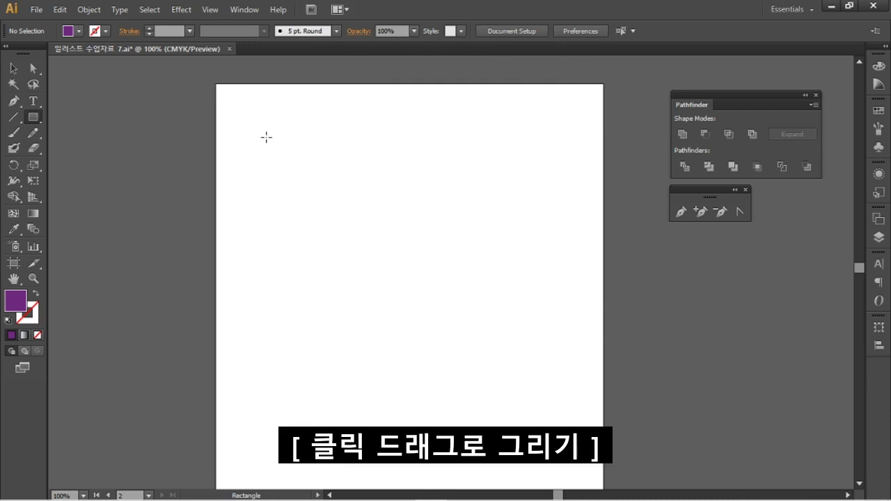
drag(268, 135, 328, 183)
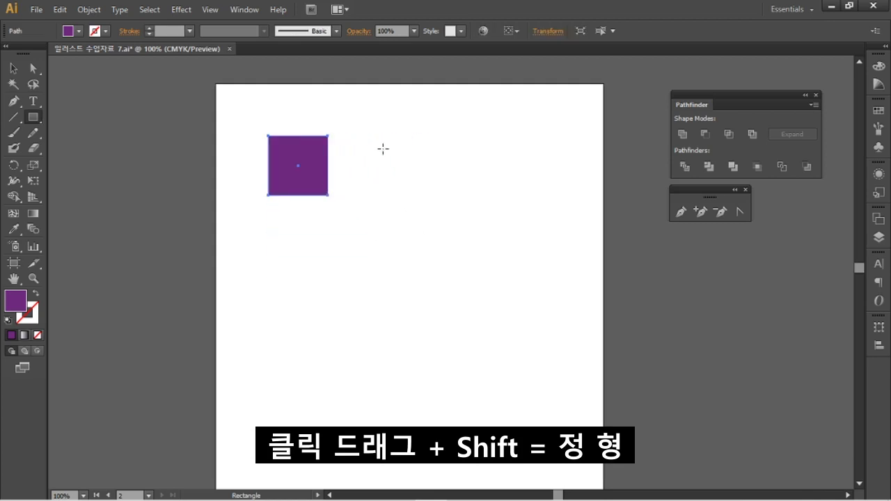
Draw a purple perfect circle outward from its centre, below and to the right of the square.
click(33, 118)
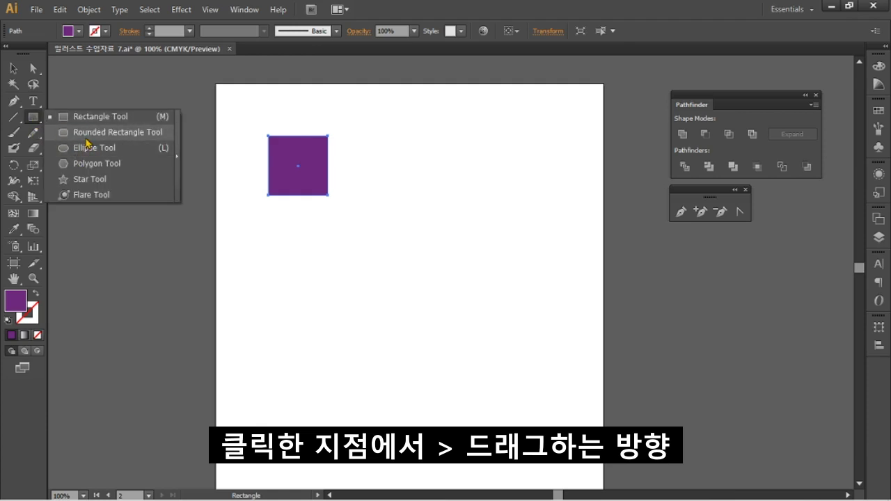
click(90, 147)
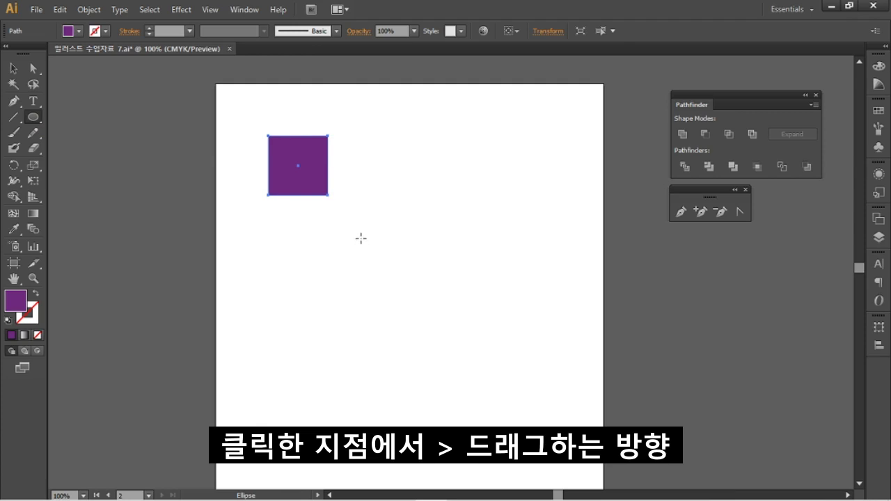
drag(361, 238, 473, 355)
key(ctrl+z)
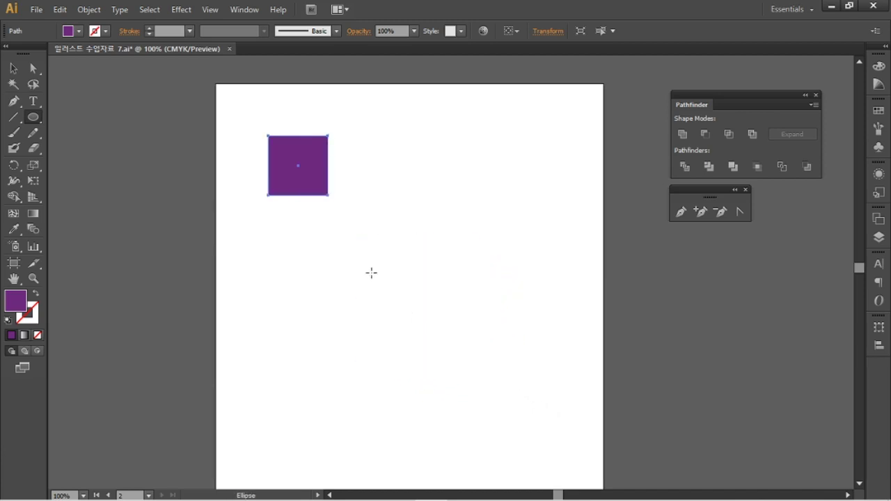
mouse_move(398, 258)
mouse_down()
mouse_move(392, 262)
mouse_move(403, 260)
mouse_move(442, 318)
mouse_move(514, 347)
mouse_move(513, 373)
mouse_move(441, 315)
mouse_move(424, 285)
mouse_move(486, 348)
mouse_move(406, 295)
mouse_move(447, 308)
mouse_move(489, 342)
mouse_move(459, 323)
mouse_move(450, 272)
mouse_move(447, 313)
mouse_move(449, 288)
mouse_move(467, 334)
mouse_move(436, 292)
mouse_move(475, 324)
mouse_move(420, 284)
mouse_move(480, 326)
mouse_move(465, 325)
mouse_up()
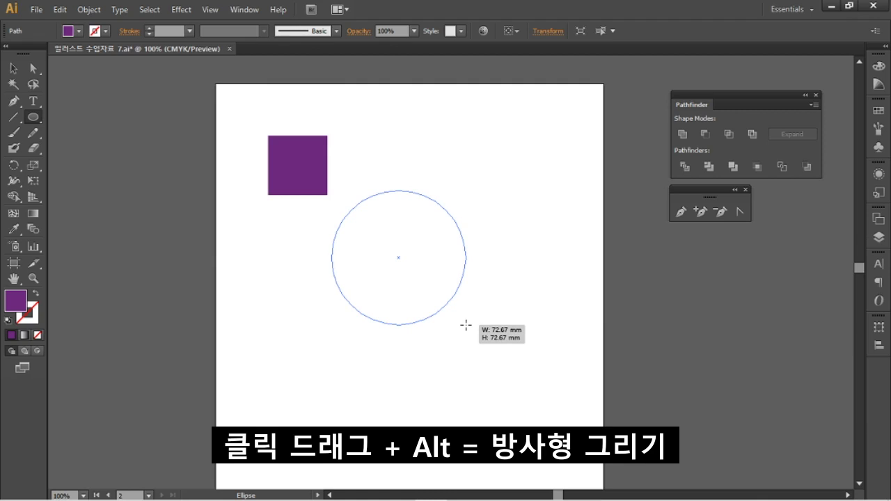
mouse_move(466, 325)
mouse_down()
mouse_move(439, 292)
mouse_move(453, 322)
mouse_move(426, 292)
mouse_move(462, 318)
mouse_move(438, 297)
mouse_move(436, 306)
mouse_move(459, 321)
mouse_move(433, 283)
mouse_move(435, 310)
mouse_move(439, 263)
mouse_move(436, 292)
mouse_move(445, 309)
mouse_move(501, 357)
mouse_move(431, 313)
mouse_move(411, 286)
mouse_move(473, 352)
mouse_move(411, 284)
mouse_move(466, 350)
mouse_move(432, 308)
mouse_up()
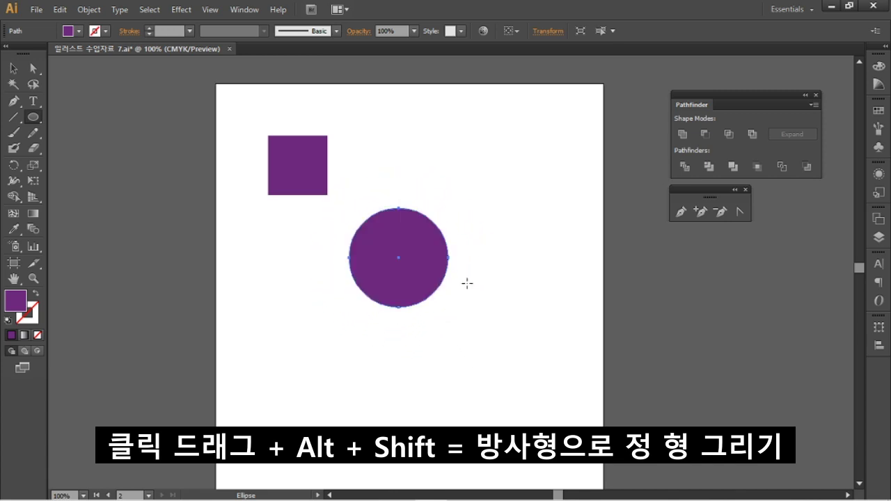
Move the circle up beside the square, aligning their centres, and deselect it.
key(v)
drag(356, 235, 360, 143)
click(182, 199)
Sketch a rounded rectangle about 64 mm wide and 57 mm high below the circle.
drag(37, 120, 107, 133)
drag(329, 264, 450, 363)
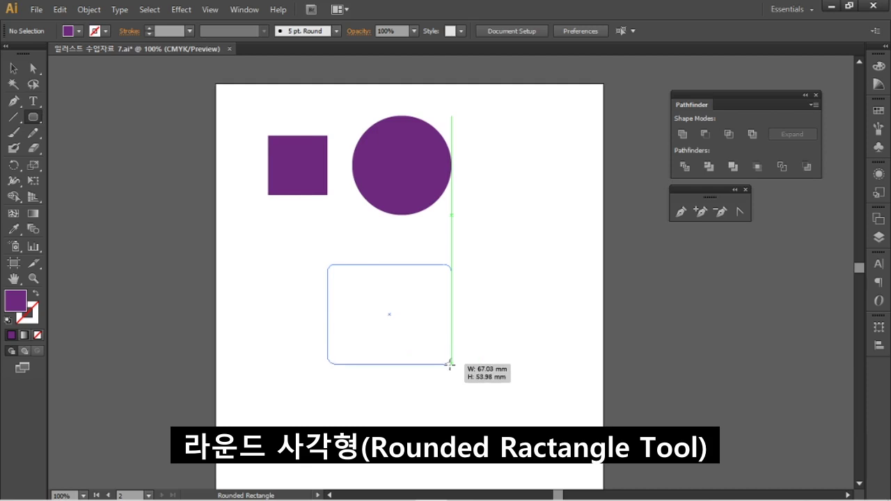
drag(449, 364, 449, 365)
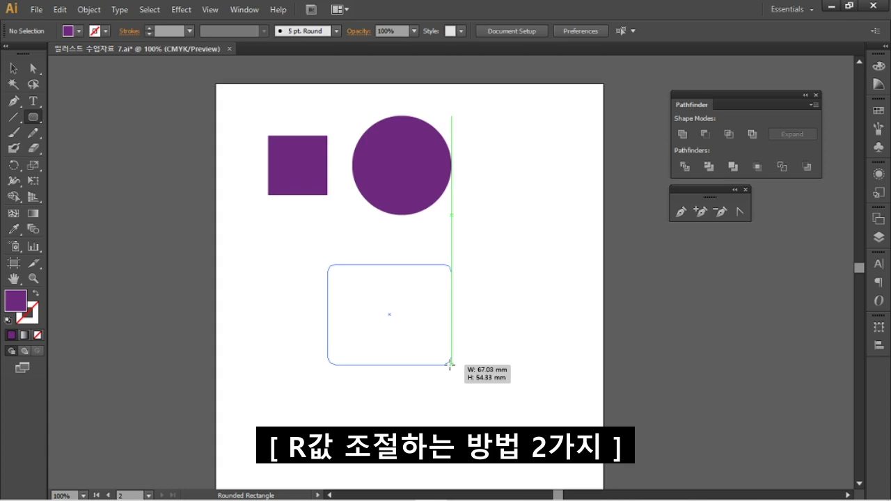
mouse_move(450, 365)
mouse_down()
mouse_move(374, 303)
mouse_move(452, 380)
mouse_move(446, 371)
mouse_up()
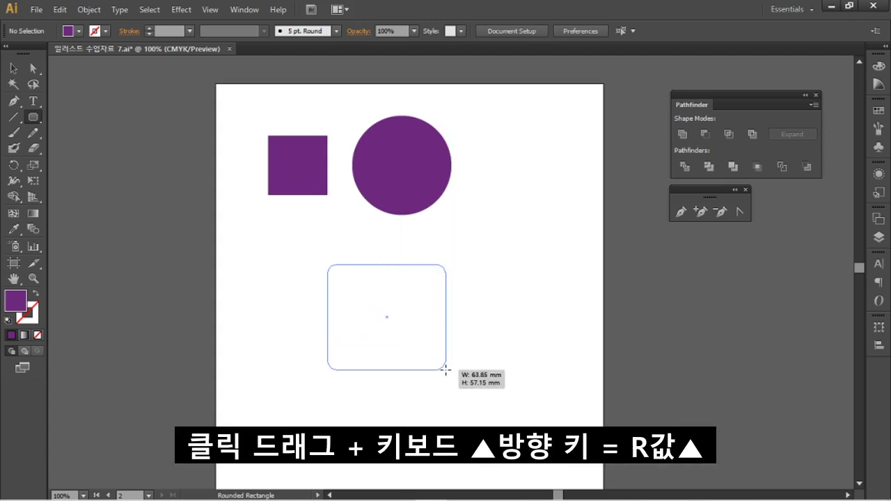
Increase the corner radius of the rounded rectangle being drawn until its corners are strongly rounded.
key(Up)
key(Up)
key(Up)
key(Up)
key(Up)
key(Up)
key(Up)
key(Up)
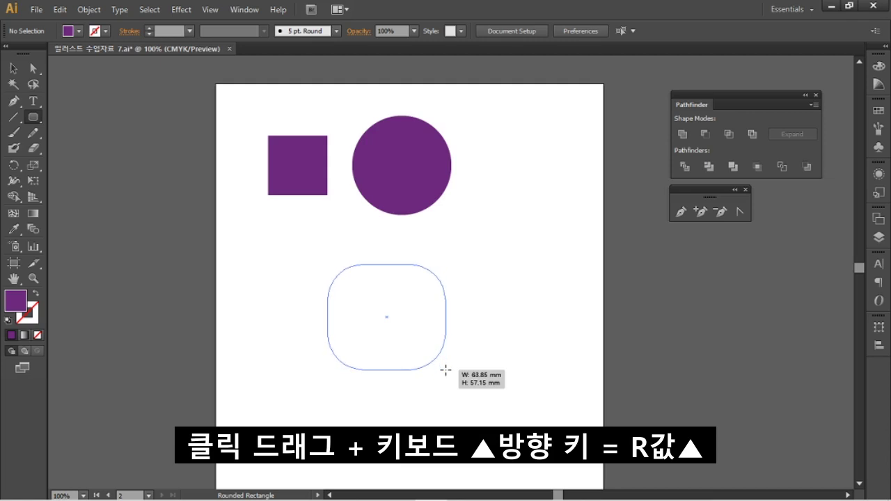
key(Up)
Reduce the rounded rectangle's corner radius gradually, ending at the minimum with square corners.
key(Down)
key(Down)
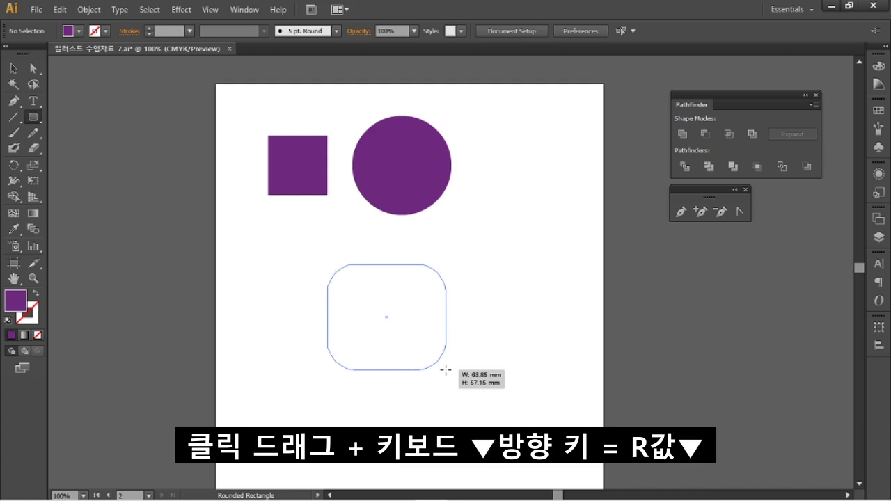
key(Down)
key(Down)
key(Down)
key(Down)
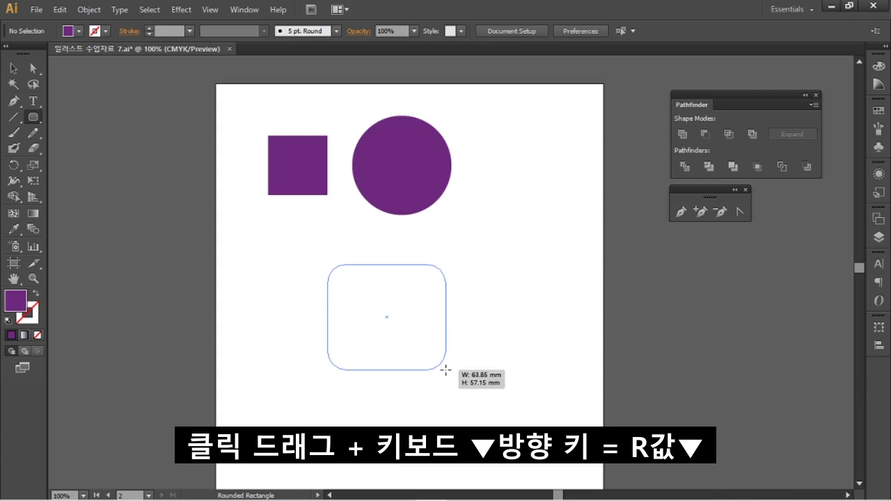
key(Down)
key(Down)
key(Down)
key(Down)
key(Down)
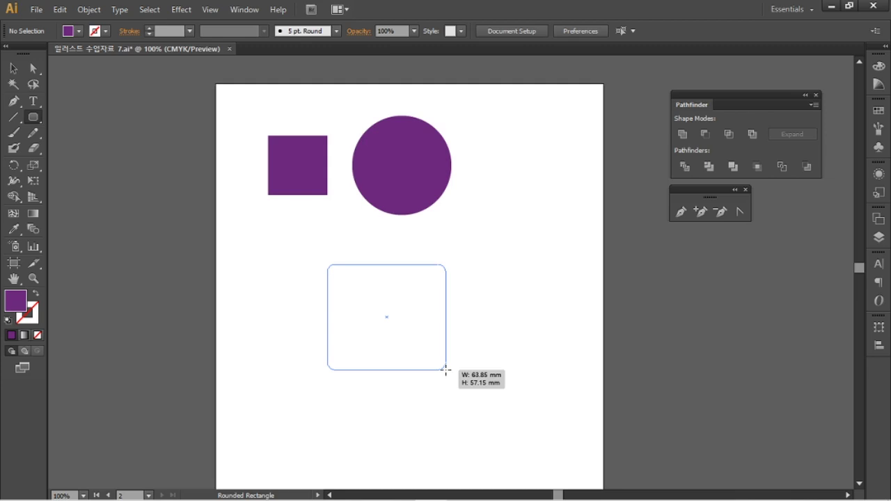
key(Left)
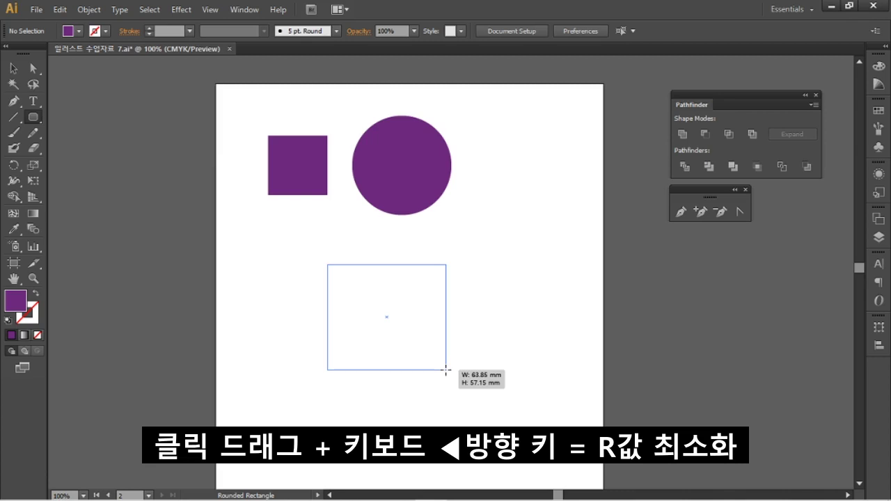
Maximize the rounded rectangle's corner radius, reduce it to moderately rounded corners, and finish drawing the shape.
key(Right)
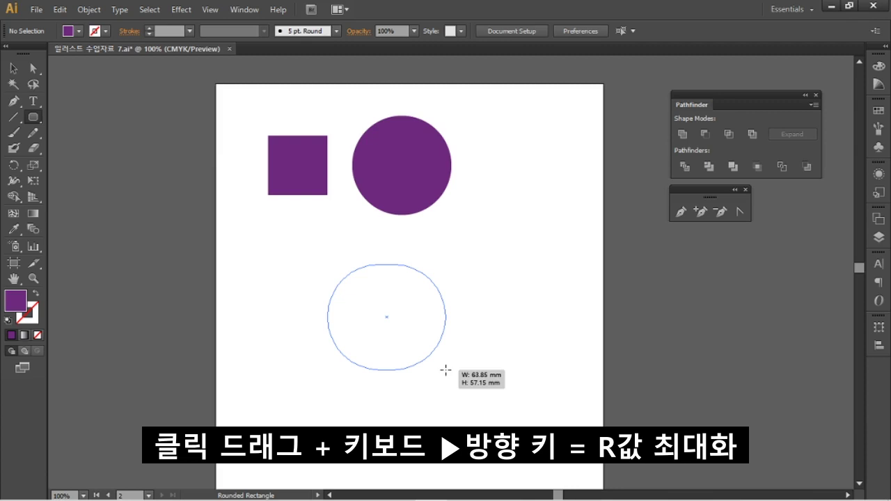
key(Down)
key(Down)
key(Down)
key(Down)
key(Down)
key(Down)
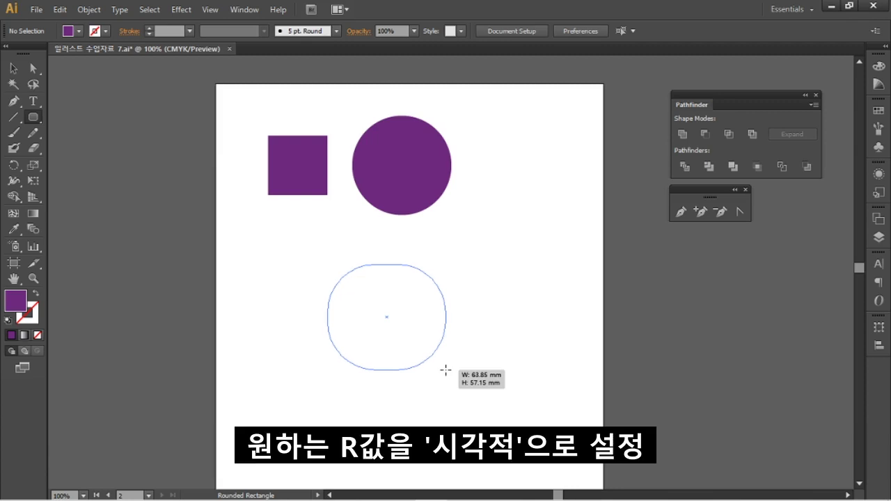
key(Down)
key(Down)
key(Down)
key(Down)
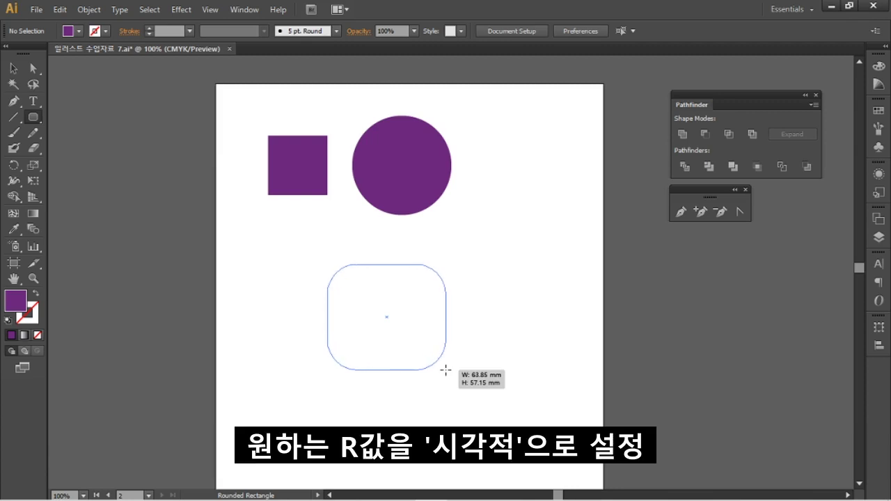
key(Down)
key(Down)
key(Down)
key(Down)
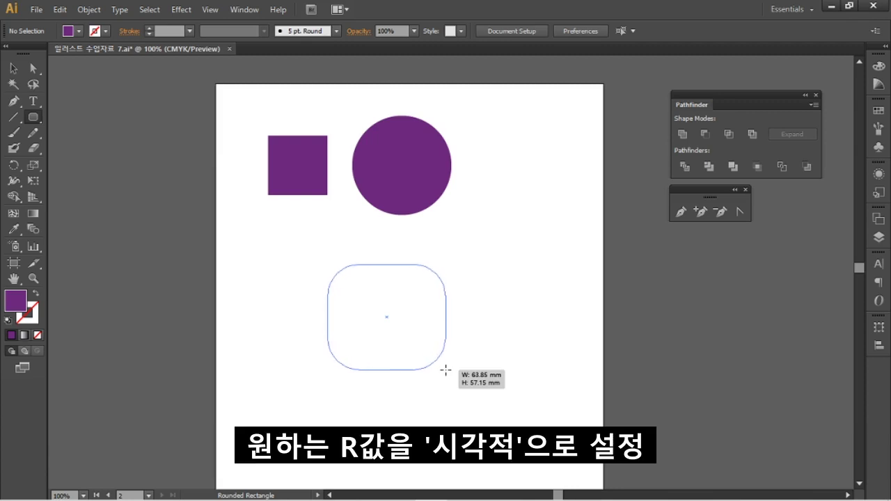
key(Up)
key(Up)
key(Up)
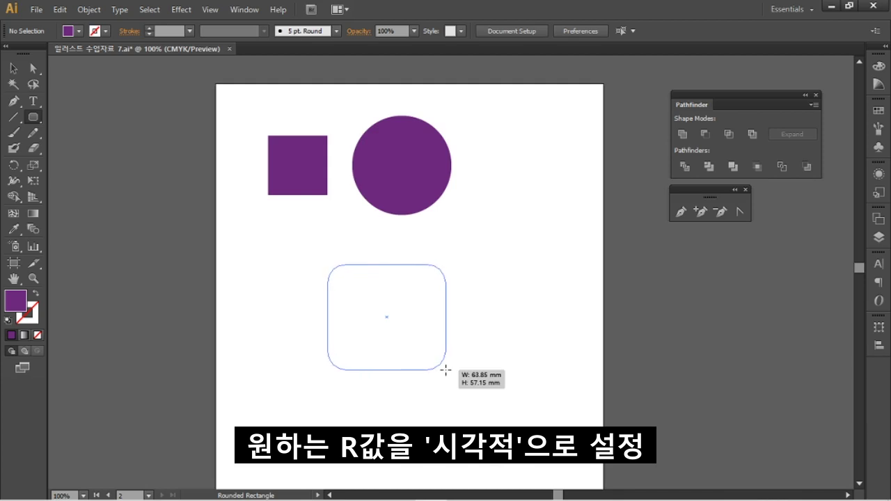
drag(445, 370, 445, 370)
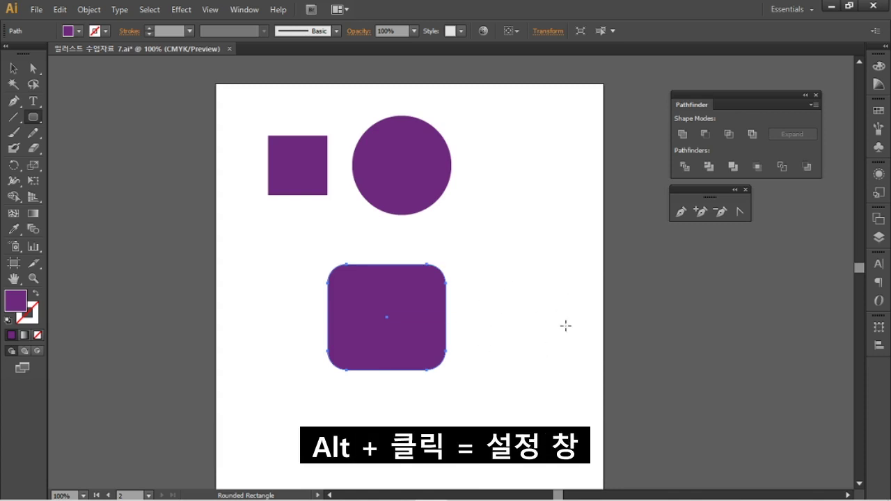
Create a second rounded rectangle, 70 mm wide and 70 mm high with a 15 mm corner radius, right of the first one.
alt+click(532, 308)
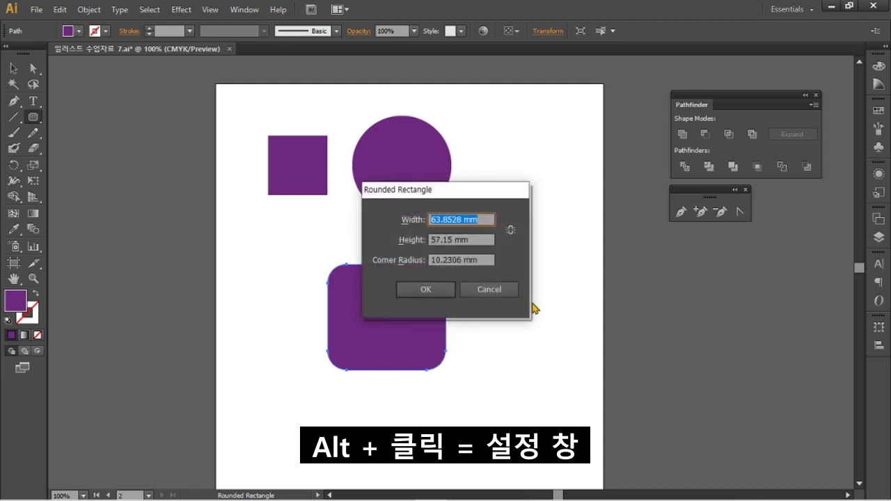
drag(473, 206, 352, 236)
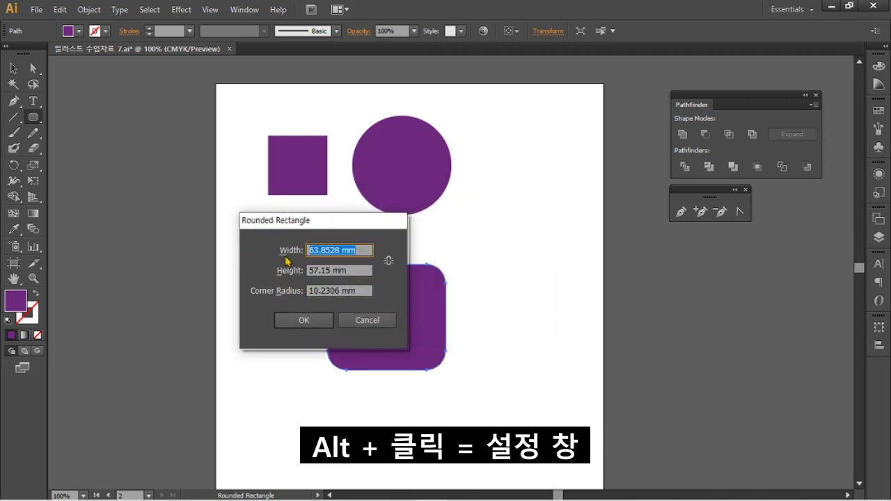
text(70)
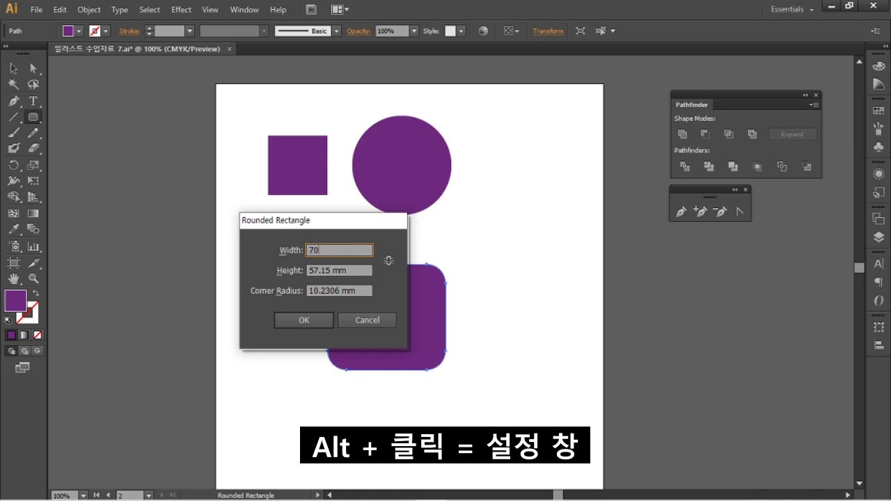
key(Tab)
text(70)
key(Tab)
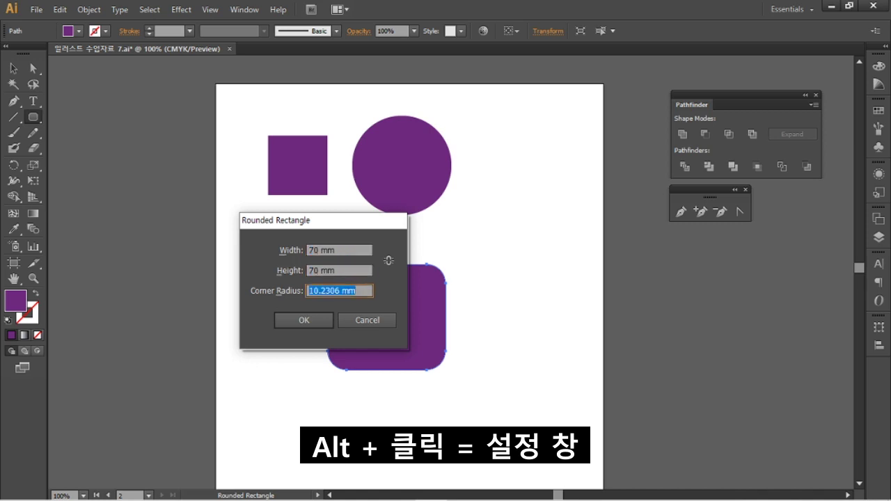
text(15)
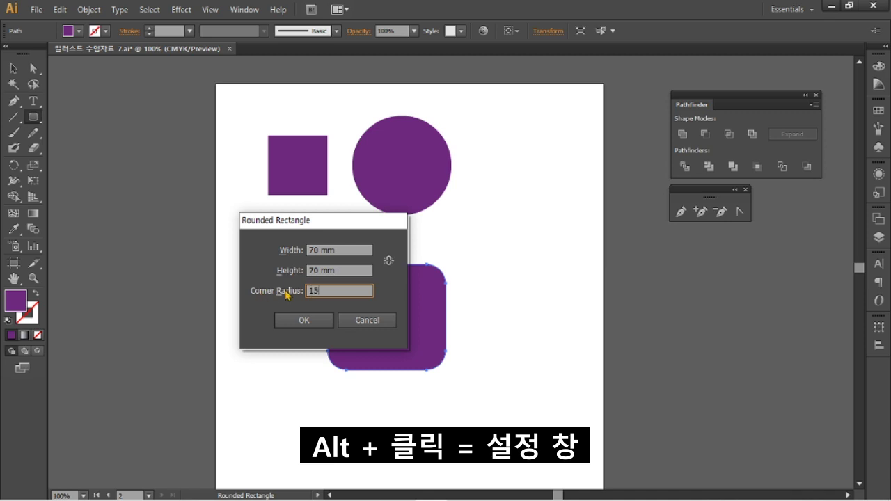
click(304, 323)
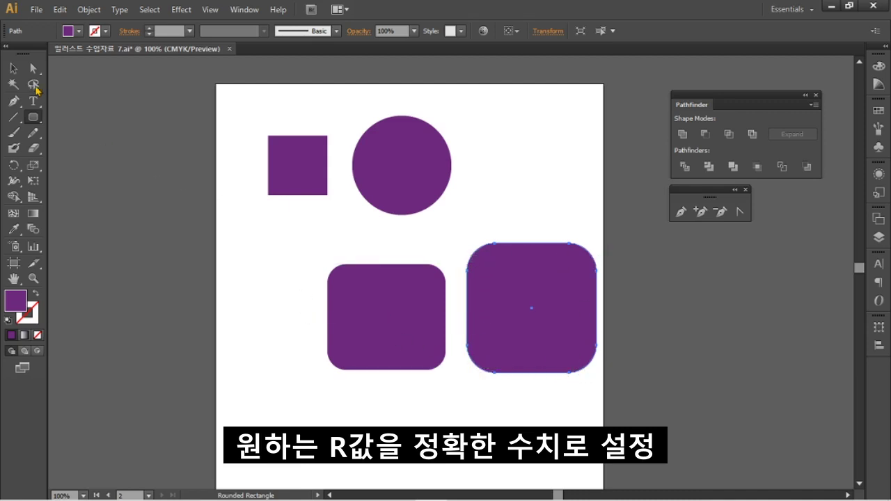
Delete the freehand-drawn rounded rectangle below the circle.
click(13, 68)
click(354, 315)
key(Delete)
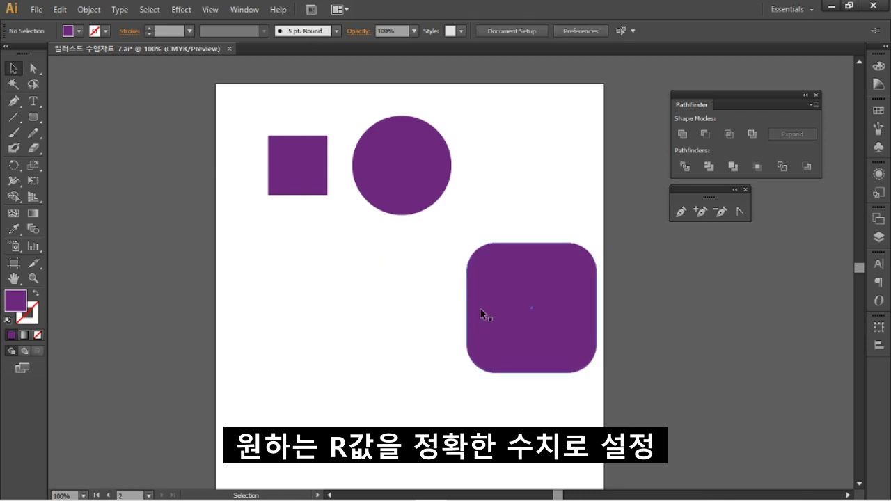
Move the rounded rectangle up beside the circle, level with the top row of shapes, and deselect it.
drag(537, 321, 532, 185)
click(172, 238)
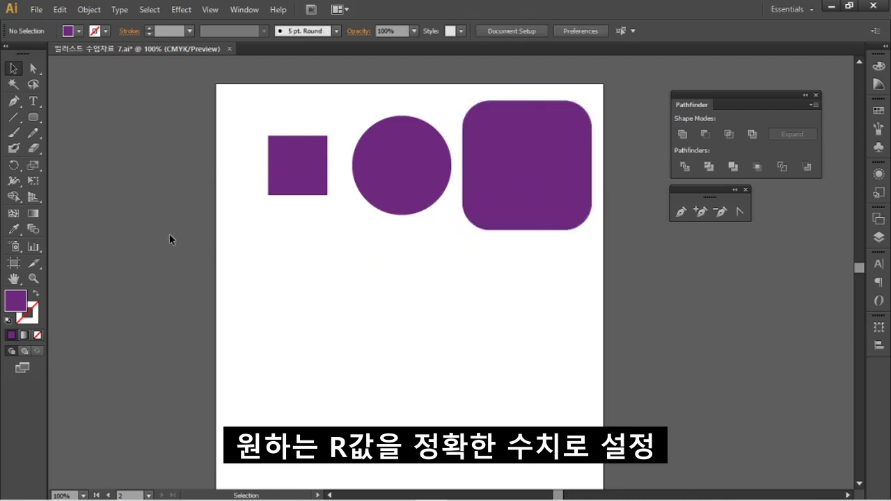
Start drawing a polygon below the square with the Polygon tool and raise its number of sides until it is nearly round.
drag(33, 117, 134, 167)
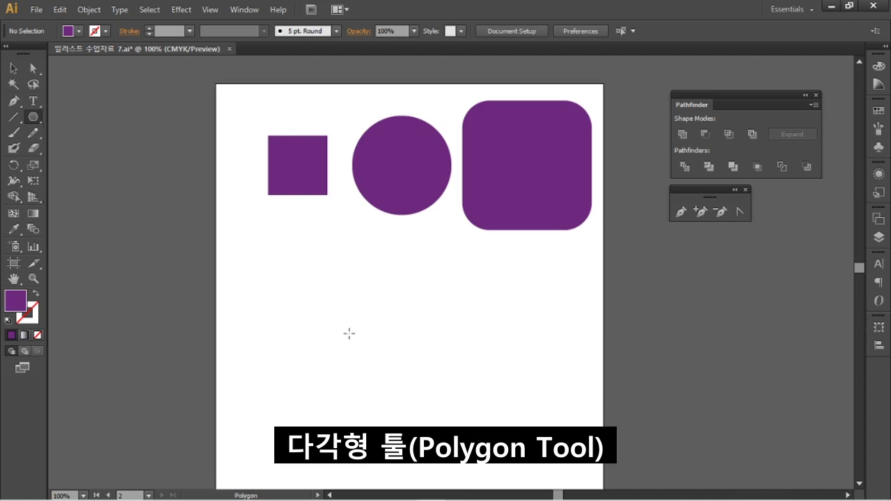
drag(315, 286, 348, 346)
key(Up)
key(Up)
key(Up)
key(Up)
key(Up)
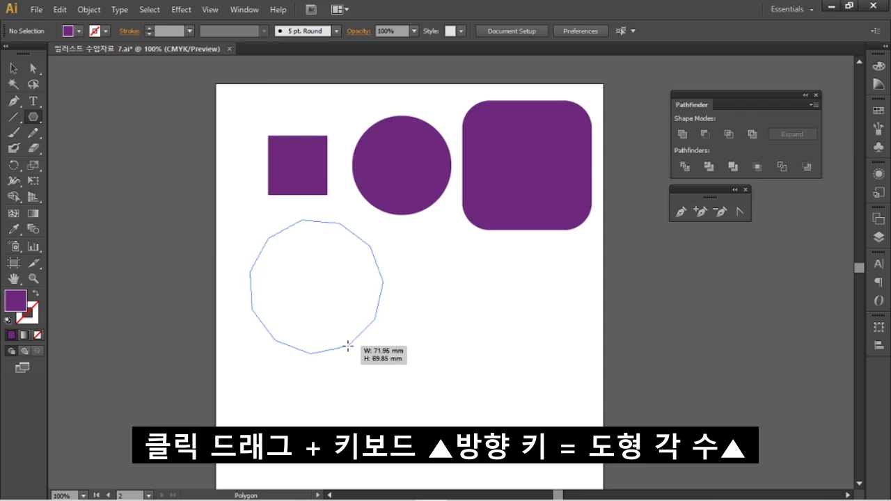
Reduce the polygon to three sides and finish it as an upright triangle with a radius of about 38 mm.
key(Down)
drag(348, 346, 256, 318)
key(Down)
key(Down)
key(Down)
key(Down)
key(Down)
key(Down)
key(Down)
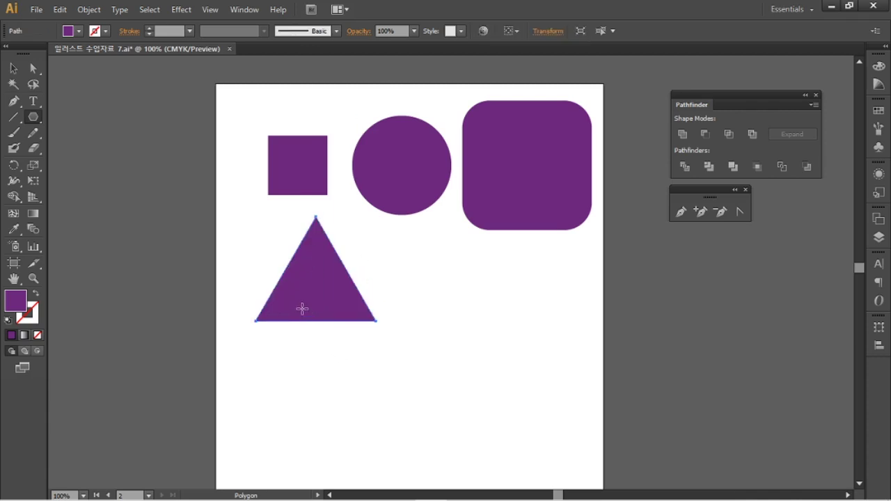
Create a five-sided polygon with a 40 mm radius below the circle, right of the triangle.
click(35, 119)
click(96, 163)
click(449, 294)
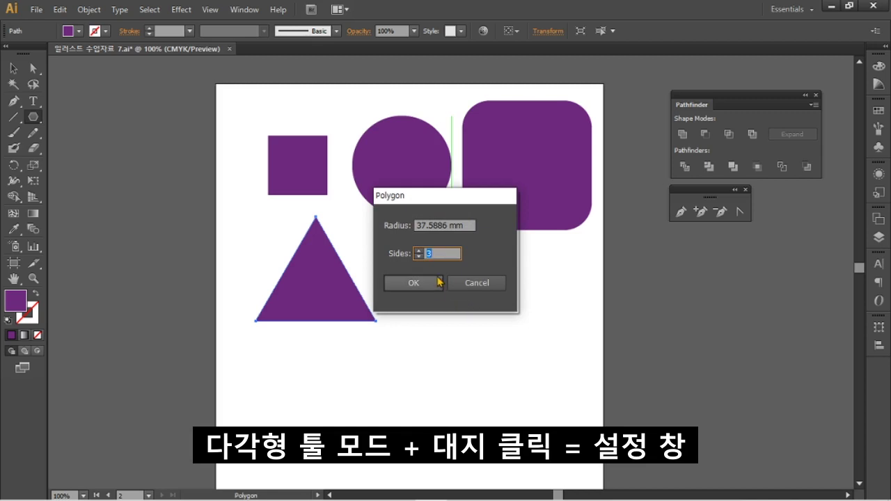
click(468, 226)
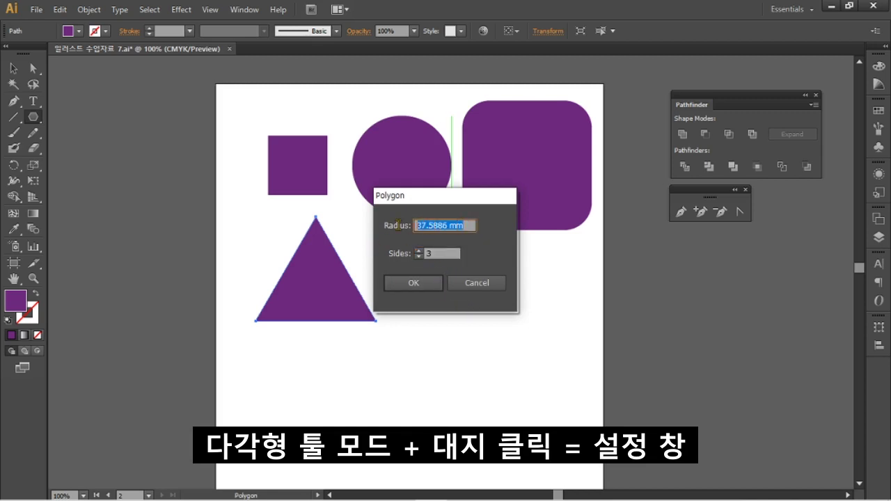
key(Tab)
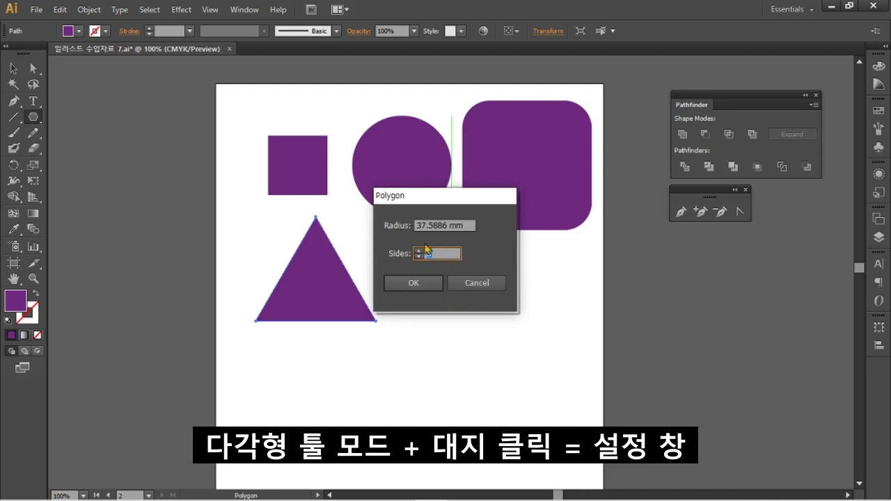
text(5)
key(shift+Tab)
text(40)
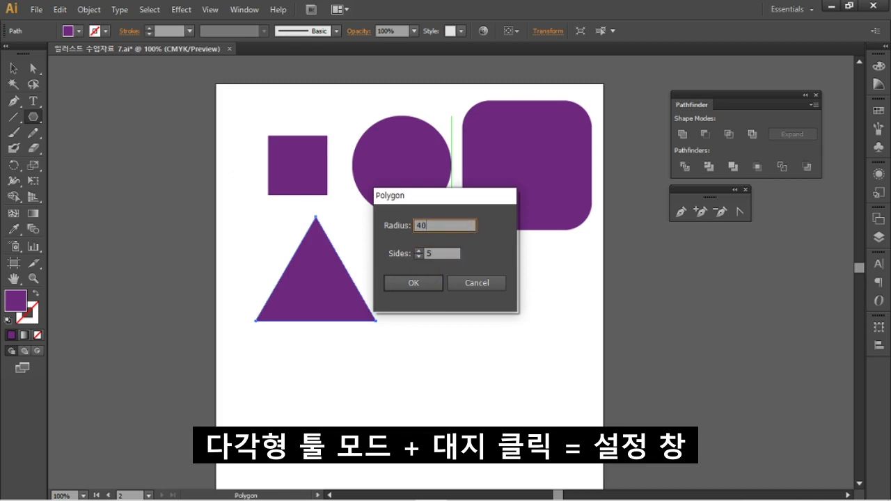
click(428, 284)
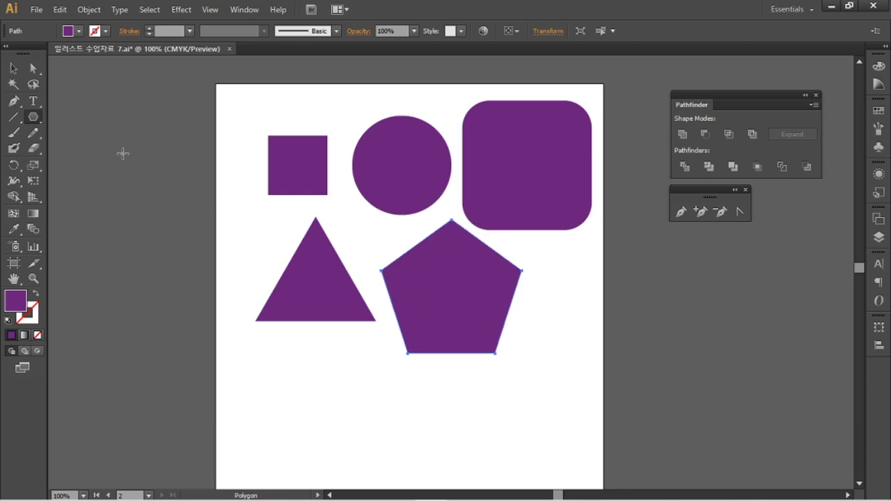
Move the triangle slightly down and to the right, beside the pentagon.
click(13, 68)
click(533, 394)
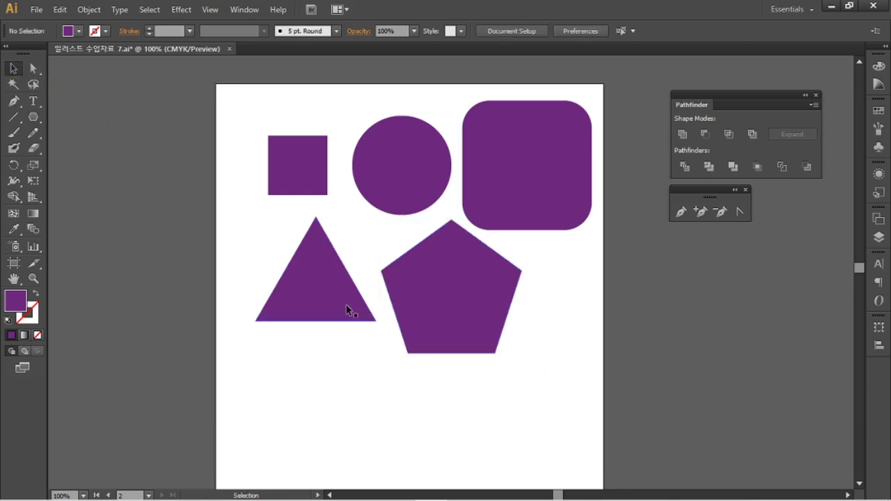
drag(315, 311, 349, 330)
Draw an upright five-pointed star below the triangle with the Star tool, undoing the first attempt.
click(451, 391)
drag(451, 390, 461, 310)
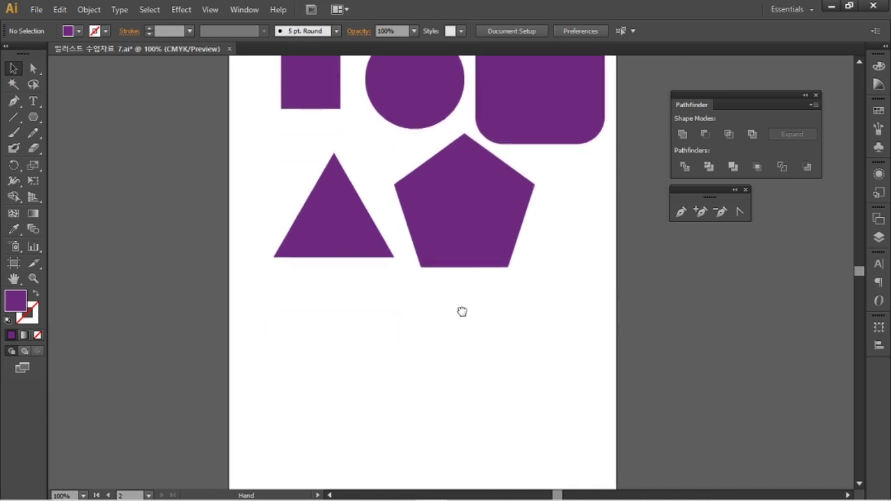
drag(32, 117, 46, 179)
click(32, 116)
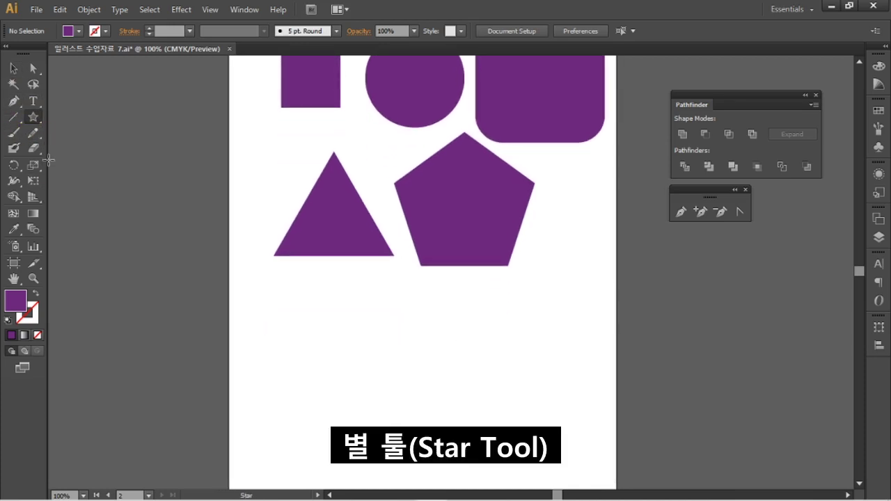
drag(333, 330, 398, 390)
key(ctrl+z)
drag(338, 327, 373, 376)
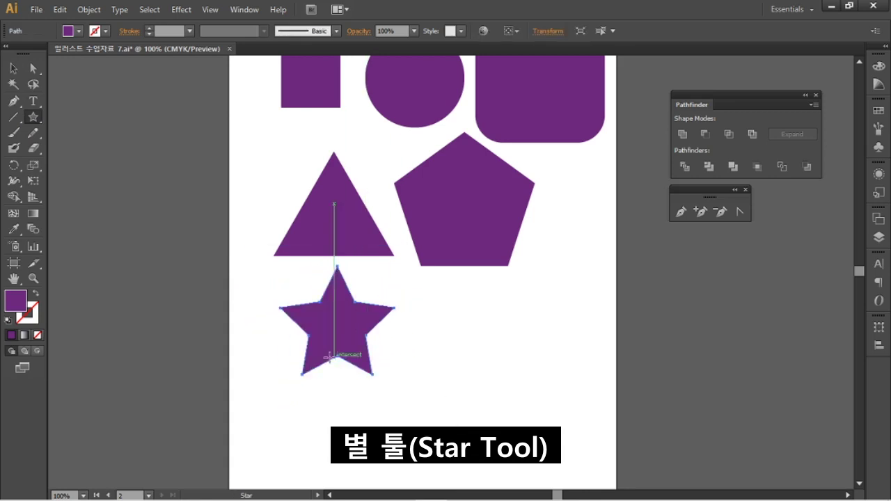
Start drawing a second star right of the first and vary its number of points, ending with many points.
drag(439, 329, 469, 373)
key(Up)
key(Up)
key(Up)
key(Up)
key(Up)
key(Up)
key(Up)
key(Down)
key(Down)
key(Down)
key(Up)
key(Up)
key(Up)
key(Up)
key(Up)
key(Up)
key(Up)
Reduce the number of points of the star being drawn to five.
key(Down)
key(Down)
key(Down)
key(Down)
key(Down)
key(Down)
key(Down)
key(Down)
key(Down)
key(Down)
key(Down)
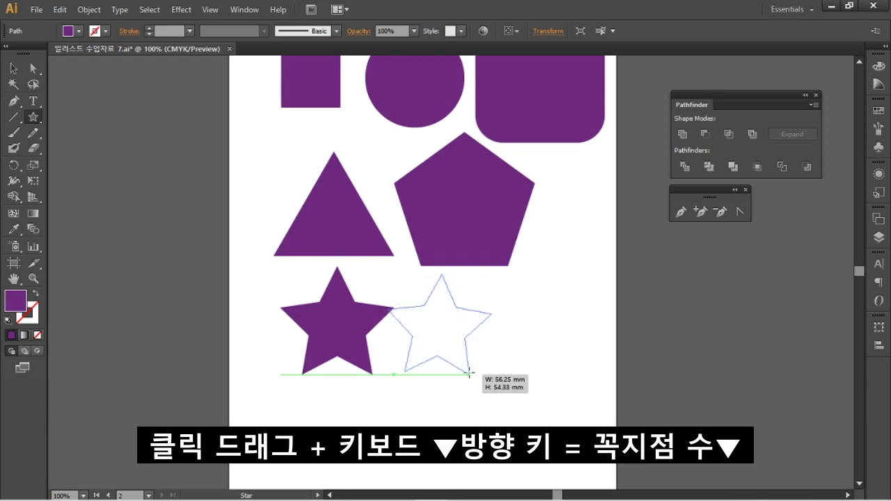
Adjust the second star's point depth and finish it with long, sharp spikes, about 70 mm outer and 17 mm inner radius.
key(ctrl)
drag(469, 373, 471, 372)
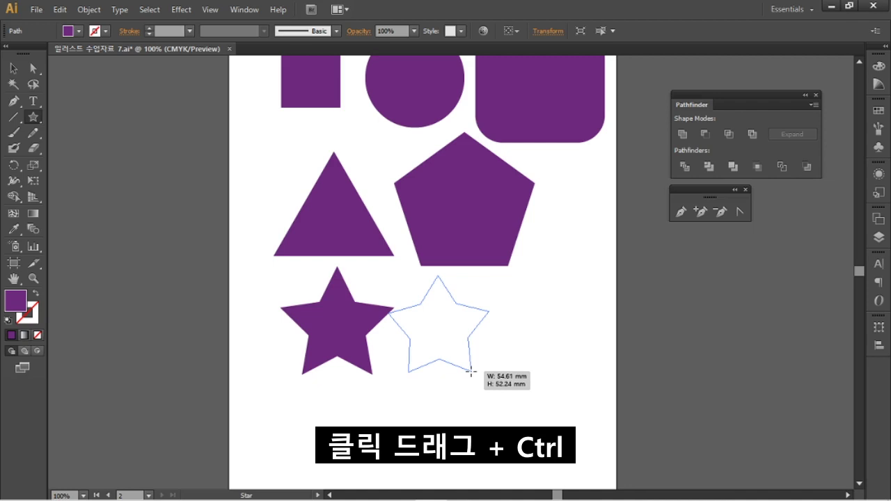
drag(471, 366, 460, 357)
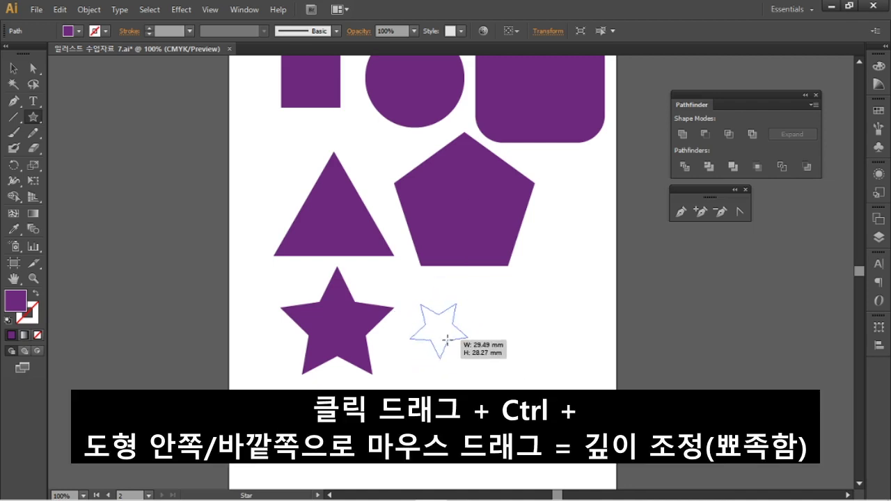
mouse_move(462, 367)
mouse_down()
mouse_move(487, 399)
mouse_move(462, 324)
mouse_move(461, 365)
mouse_move(446, 346)
mouse_move(462, 354)
mouse_move(463, 370)
mouse_move(511, 432)
mouse_up()
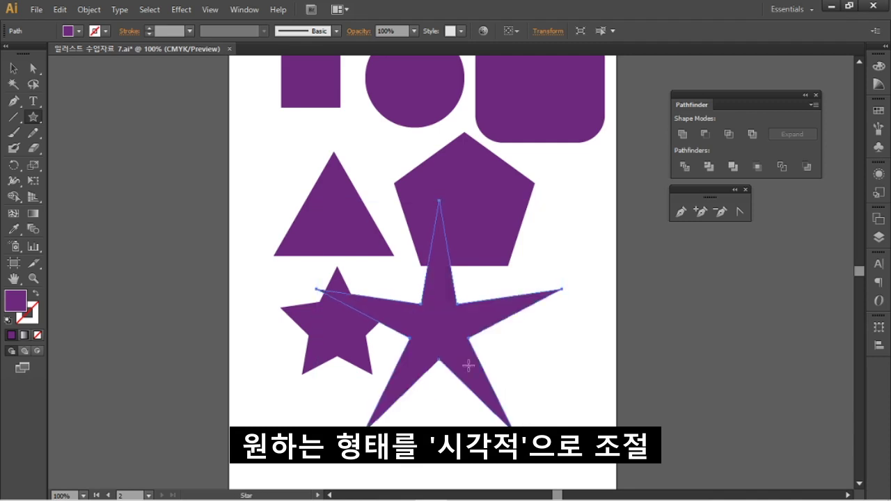
Move the long-spiked star down and to the right, clear of the small star, and deselect it.
key(v)
drag(379, 300, 507, 356)
click(583, 394)
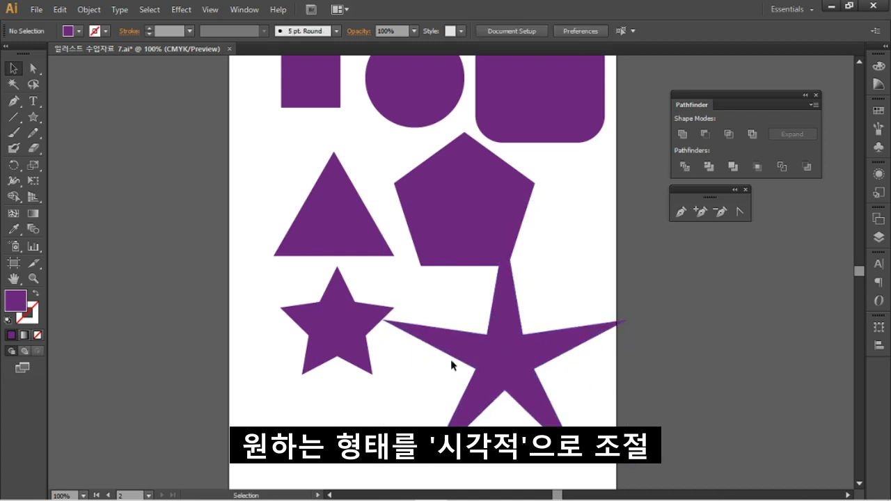
click(504, 365)
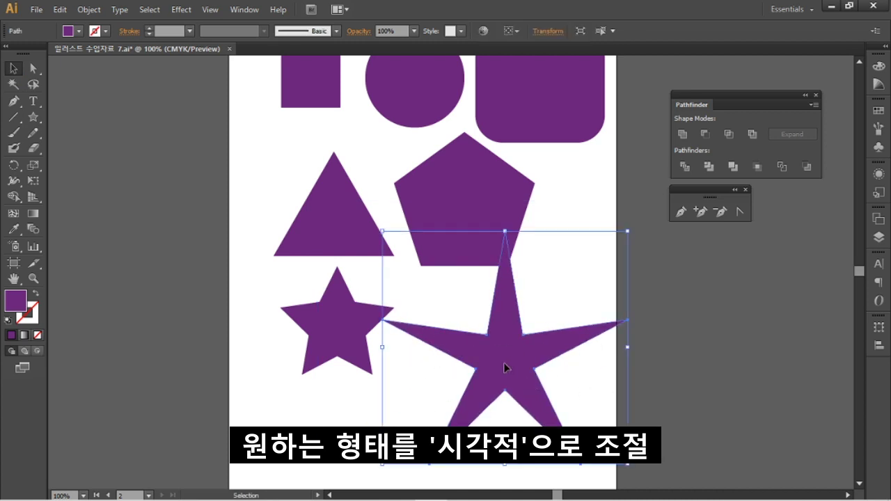
click(341, 398)
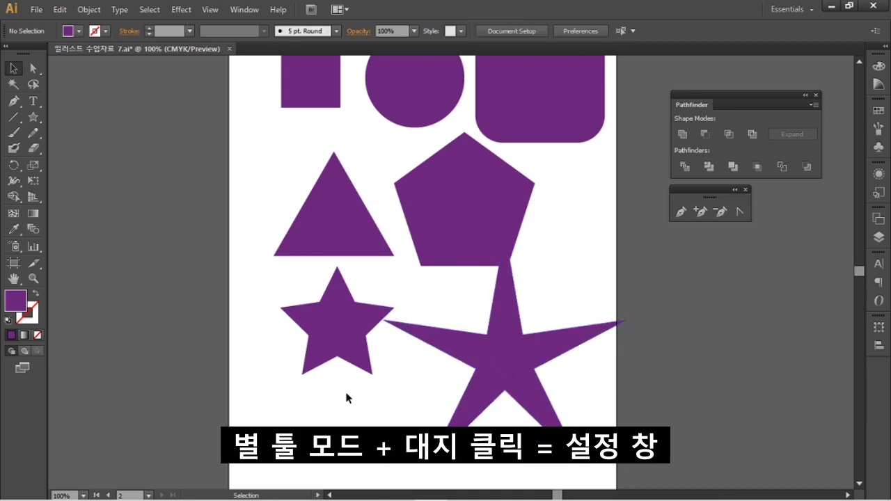
Create a 10-point star with Radius 1 of 50 mm and Radius 2 of 30 mm below and right of the small star.
click(39, 120)
click(393, 404)
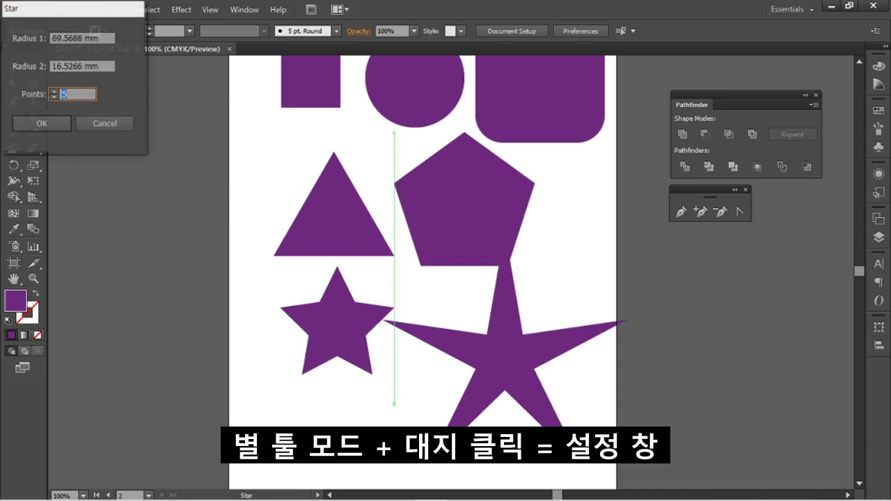
drag(61, 14, 198, 246)
drag(207, 304, 110, 307)
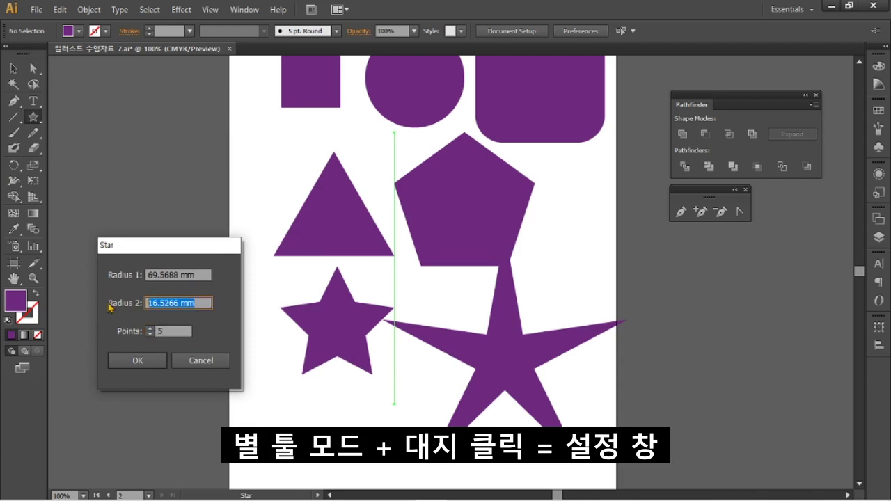
drag(201, 275, 89, 281)
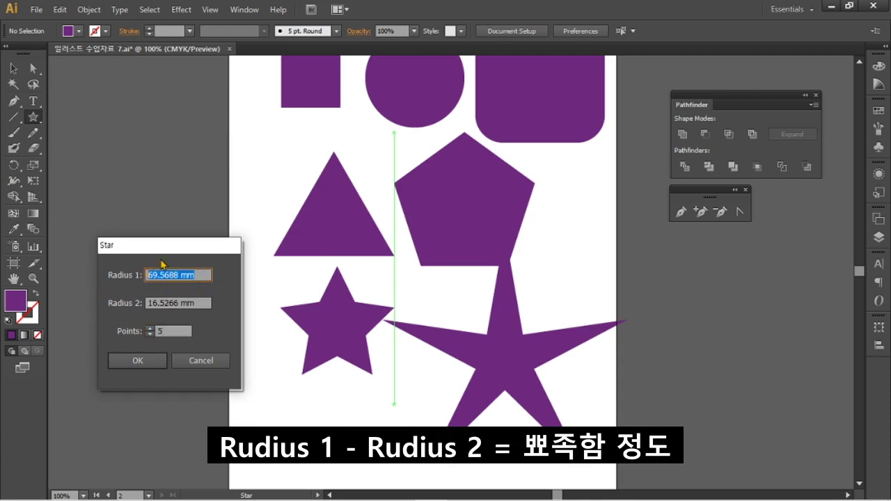
drag(208, 304, 110, 304)
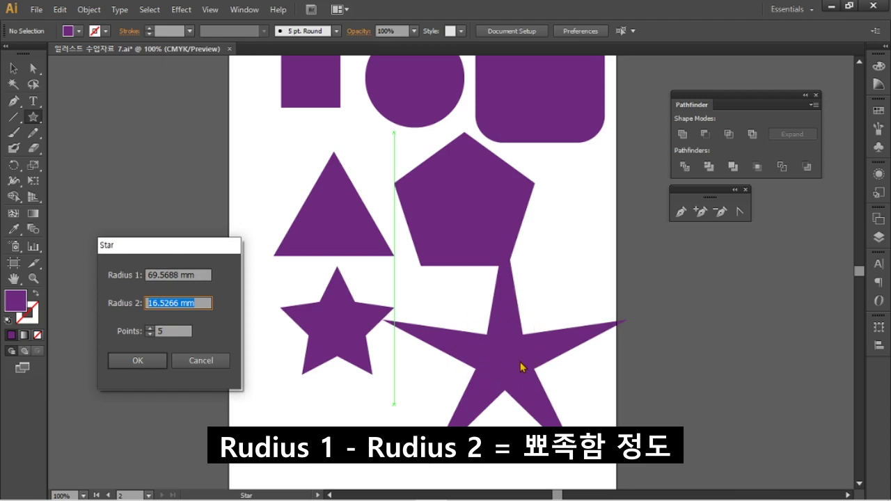
click(159, 331)
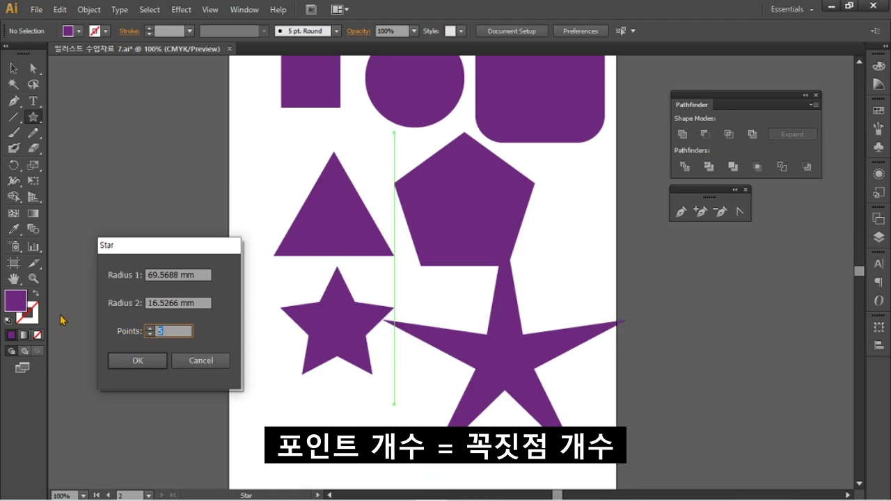
text(10)
click(200, 277)
text(50)
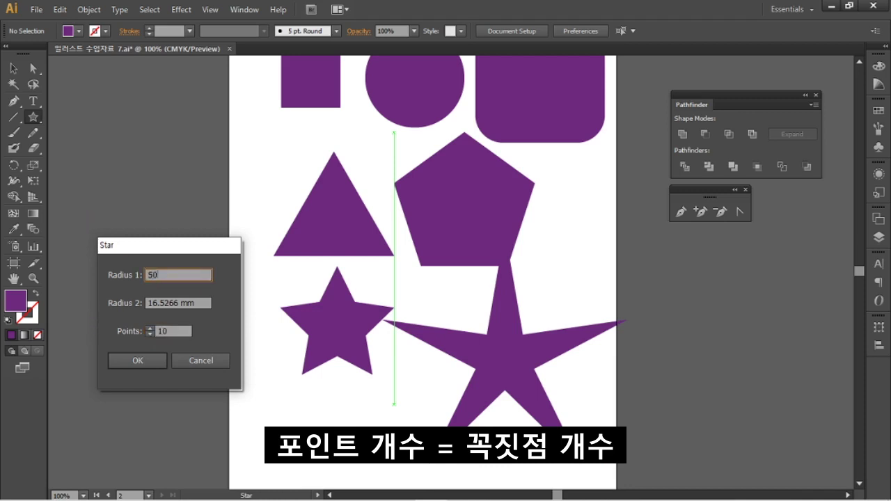
key(Tab)
text(30)
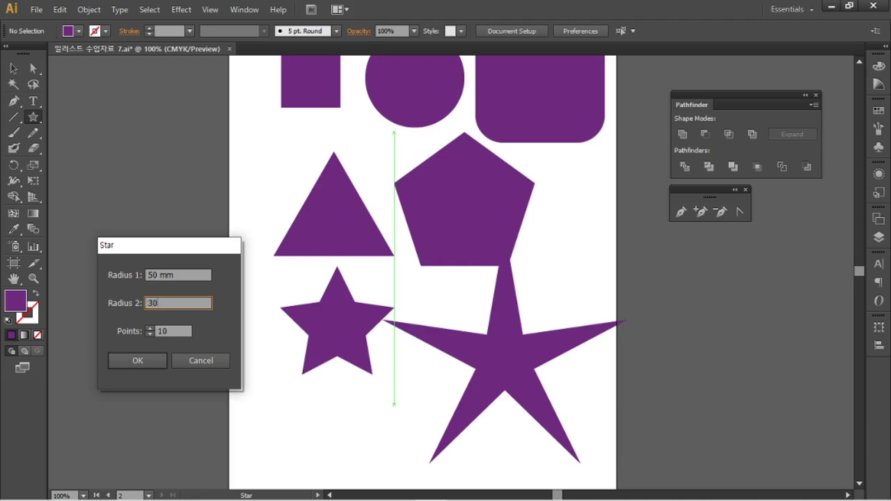
click(139, 367)
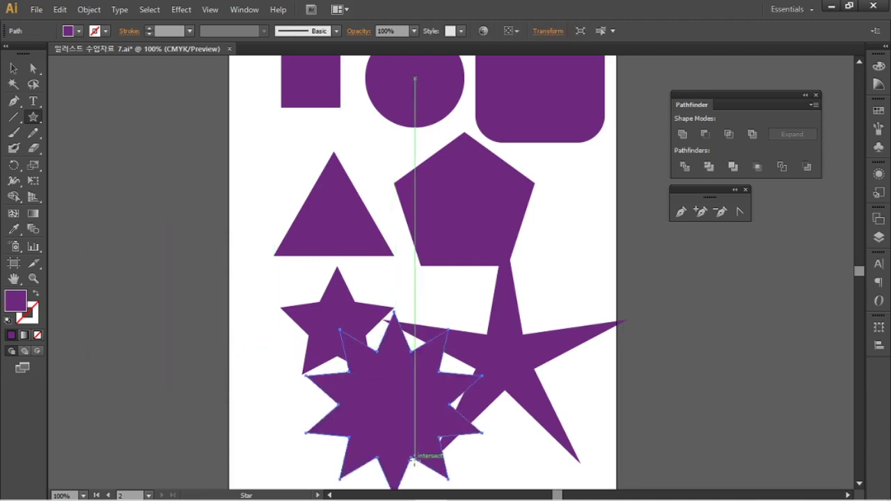
Move the ten-point star below the small star and the long-spiked star down so the two no longer overlap.
click(14, 67)
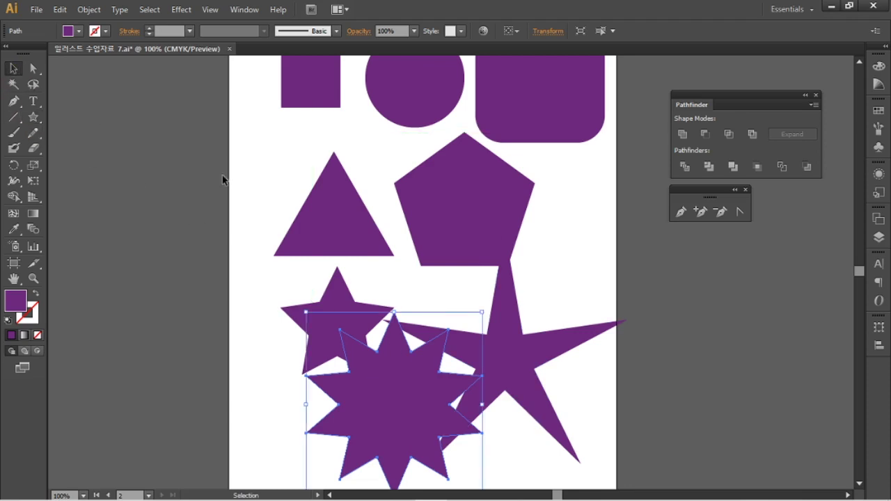
drag(458, 298, 472, 247)
drag(419, 348, 353, 407)
click(481, 427)
drag(522, 271, 509, 394)
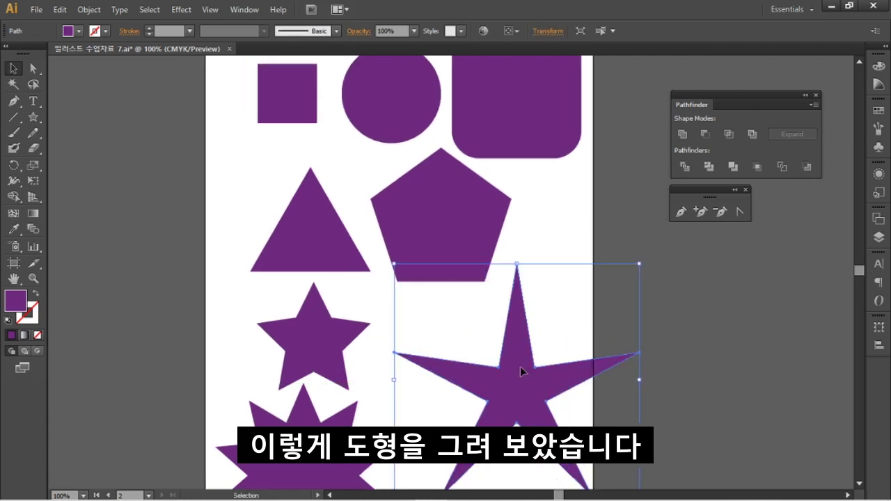
click(313, 334)
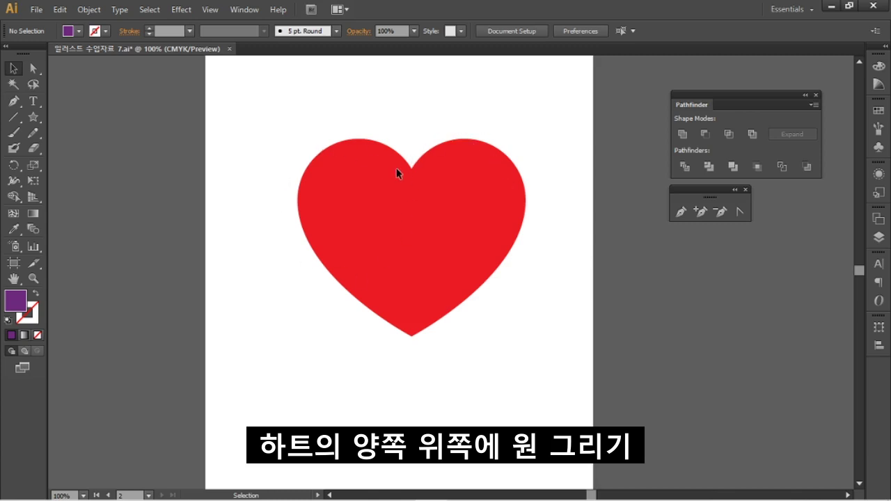
Try to fit a circle over the heart's left lobe, from a corner and from its centre, and undo both attempts.
drag(33, 117, 77, 148)
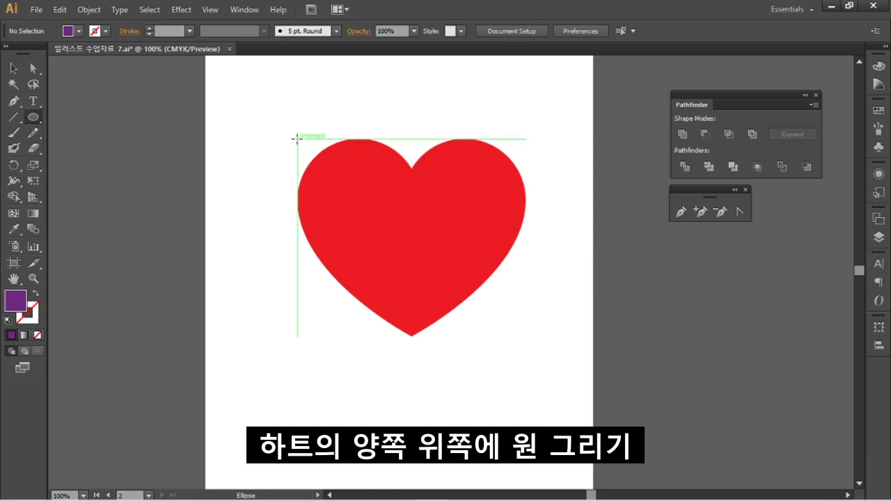
drag(298, 137, 399, 232)
key(ctrl+z)
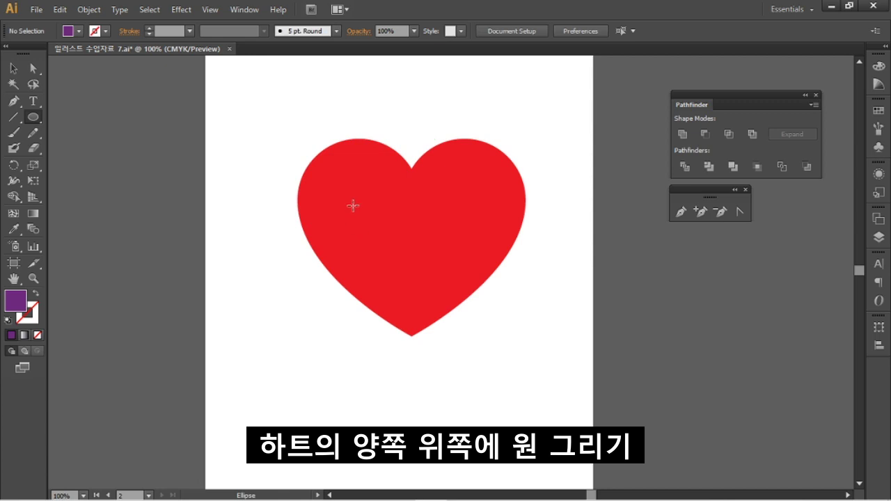
drag(354, 196, 412, 258)
key(ctrl)
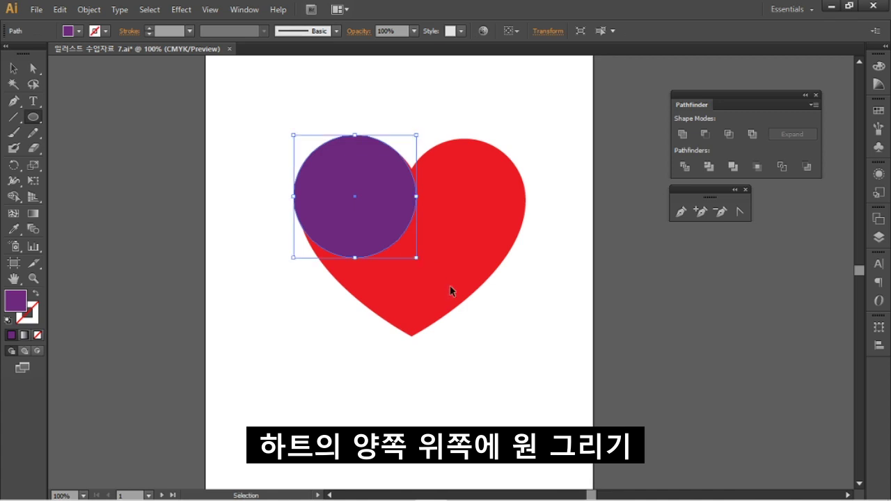
key(ctrl+z)
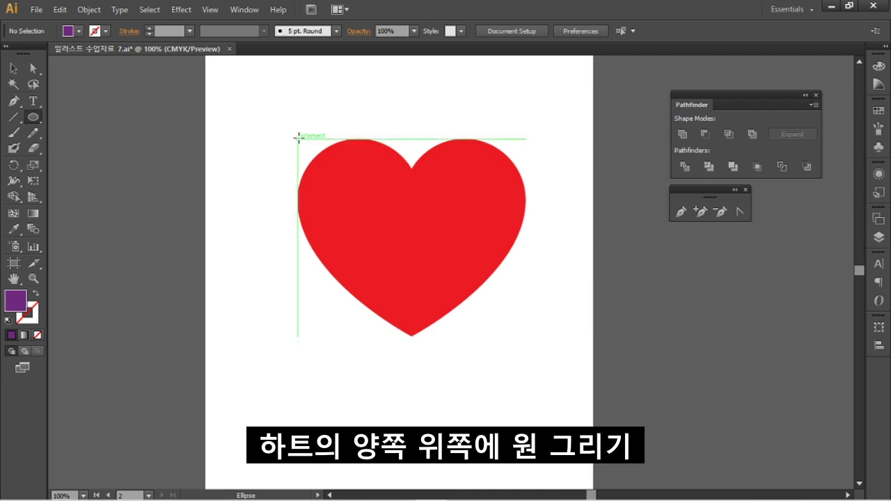
Draw a perfect circle over the heart's left lobe and place a horizontally moved copy over the right lobe.
mouse_move(297, 138)
mouse_down()
mouse_move(380, 244)
mouse_move(422, 277)
mouse_move(410, 262)
mouse_up()
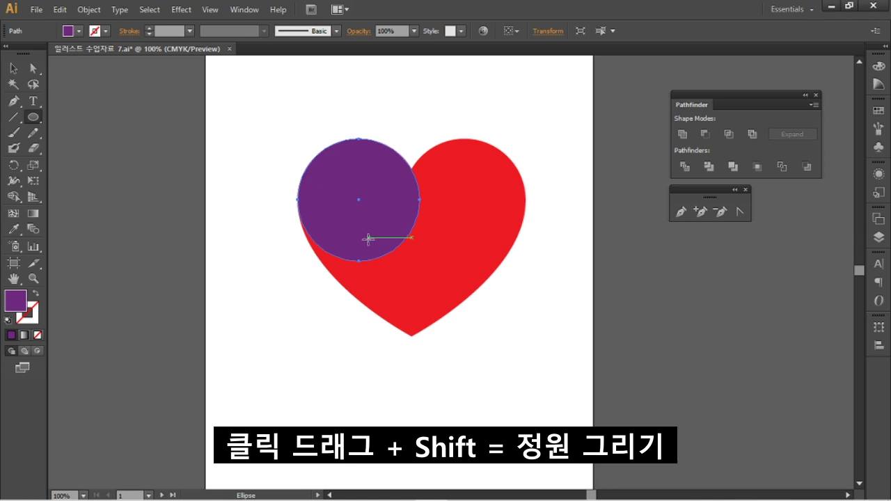
click(13, 68)
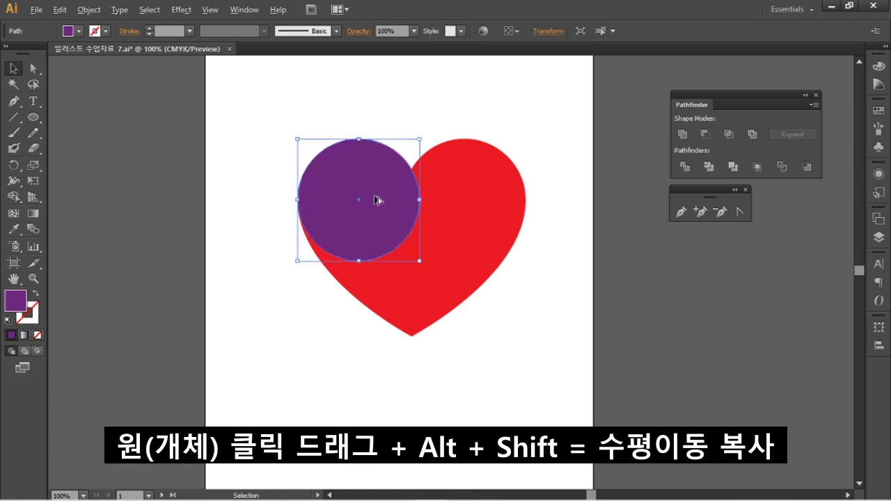
drag(376, 200, 481, 217)
click(542, 279)
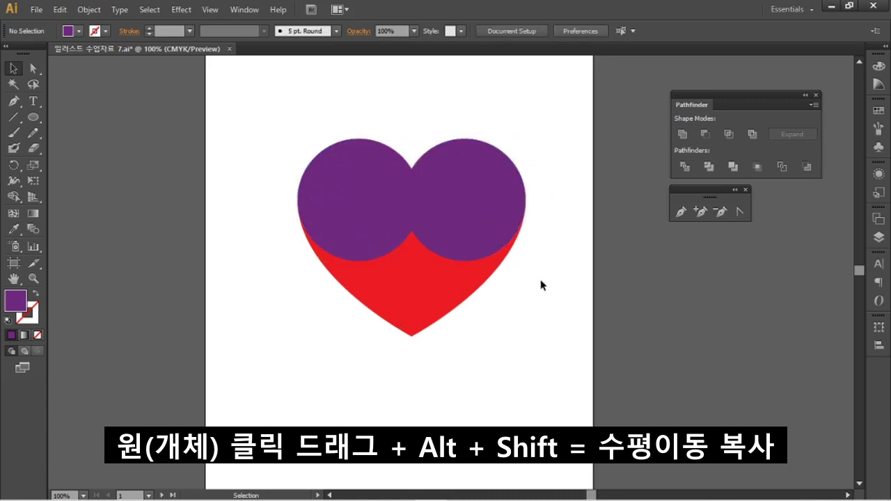
Select the left and right purple circles one at a time to examine them as separate objects.
click(342, 228)
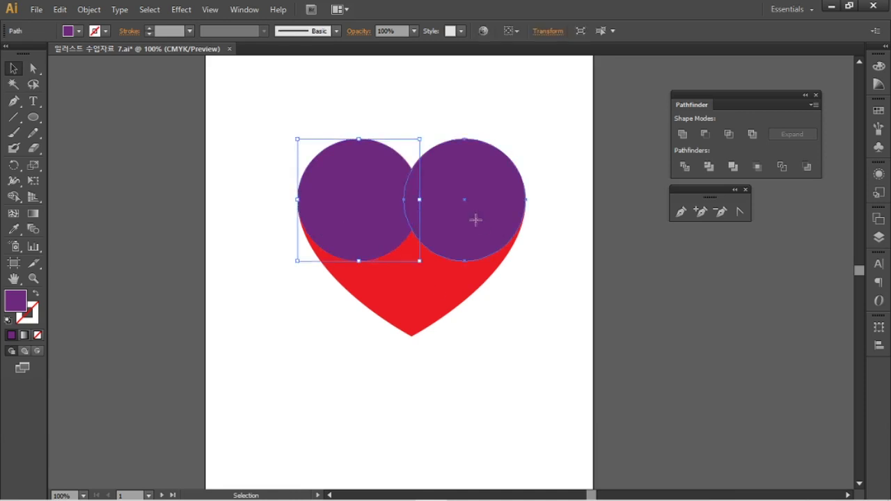
click(427, 223)
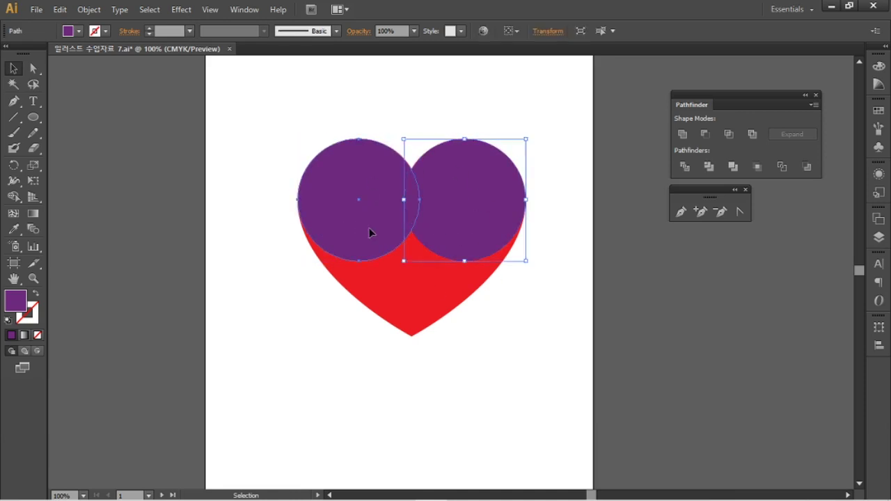
click(401, 222)
click(409, 221)
click(362, 218)
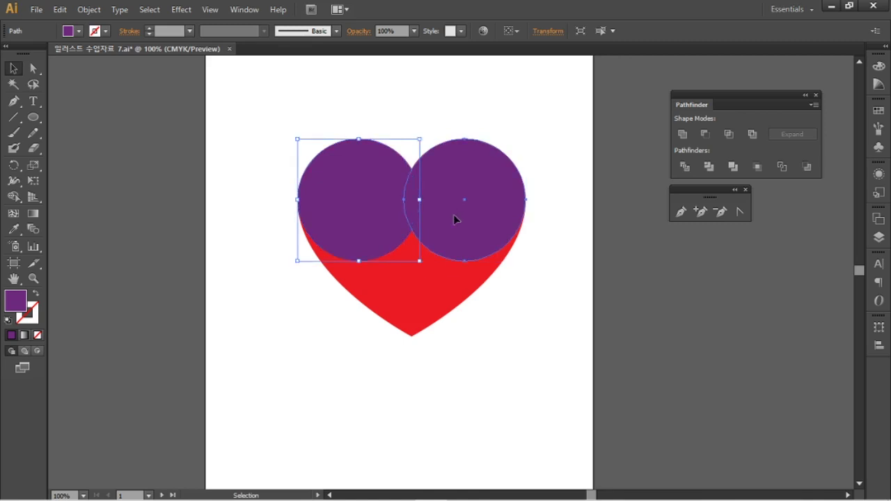
click(474, 214)
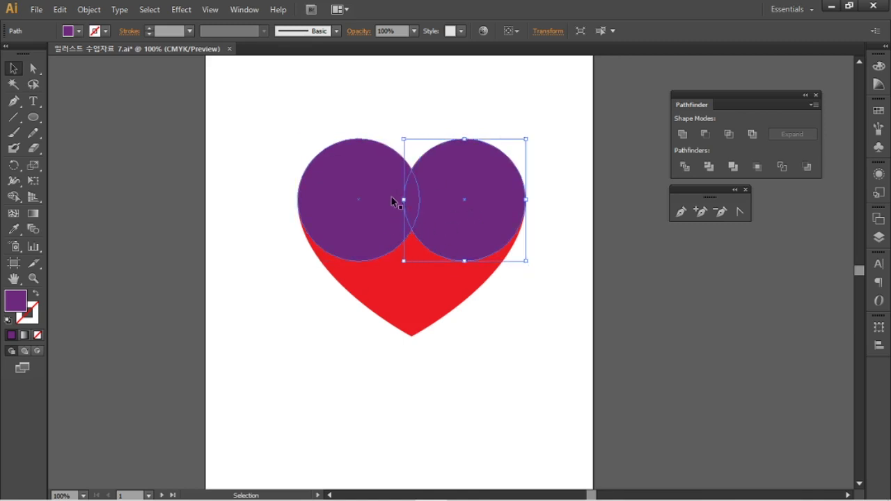
Select both purple circles together by adding one to the other's selection, and clear the selection.
click(364, 215)
shift+click(476, 221)
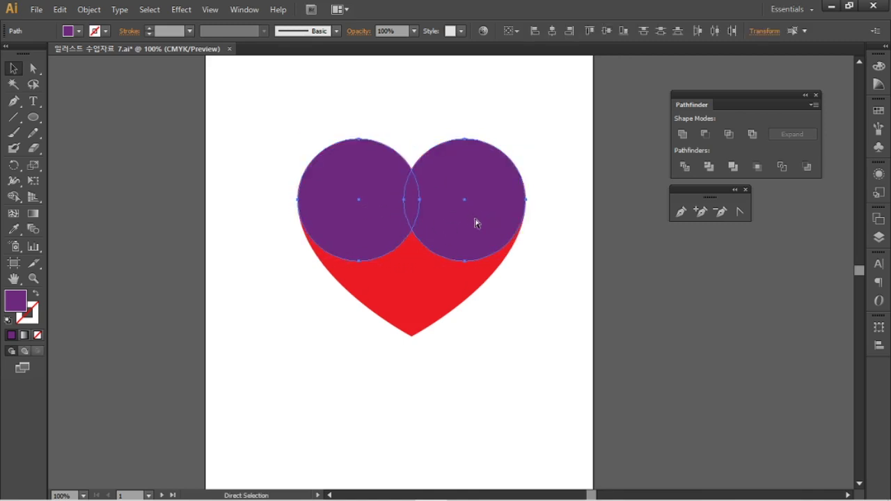
drag(475, 223, 475, 218)
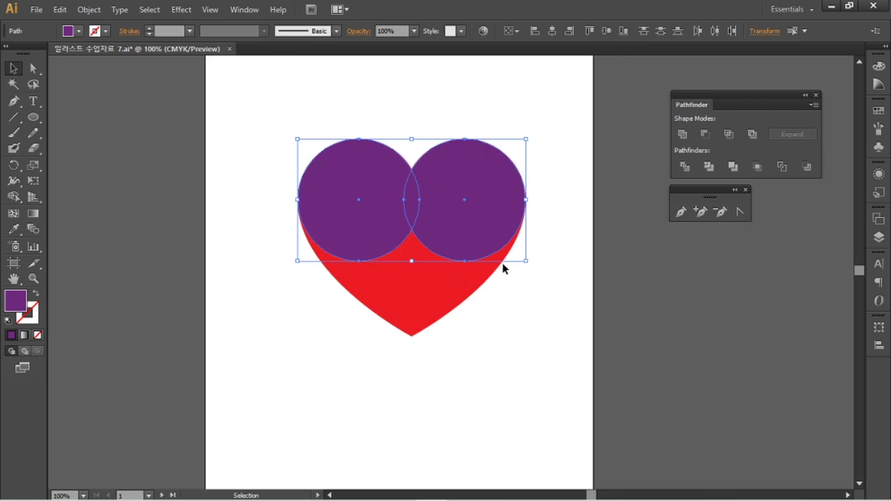
click(529, 270)
click(465, 262)
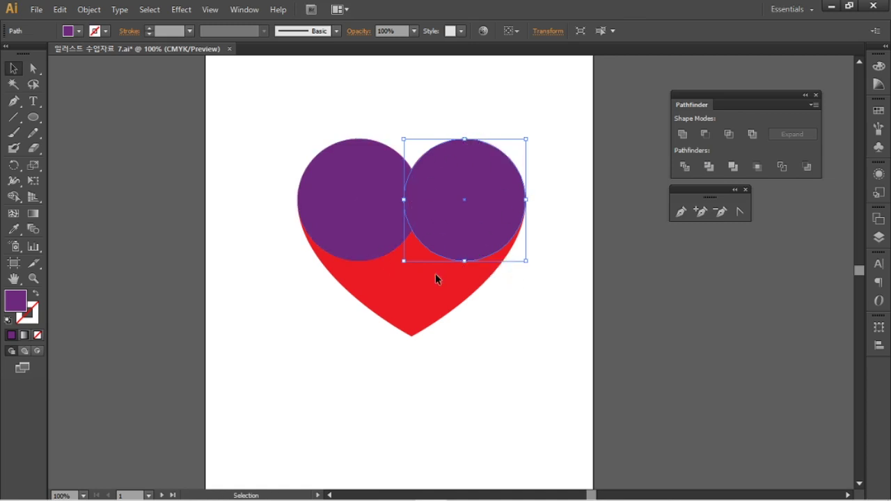
shift+click(391, 245)
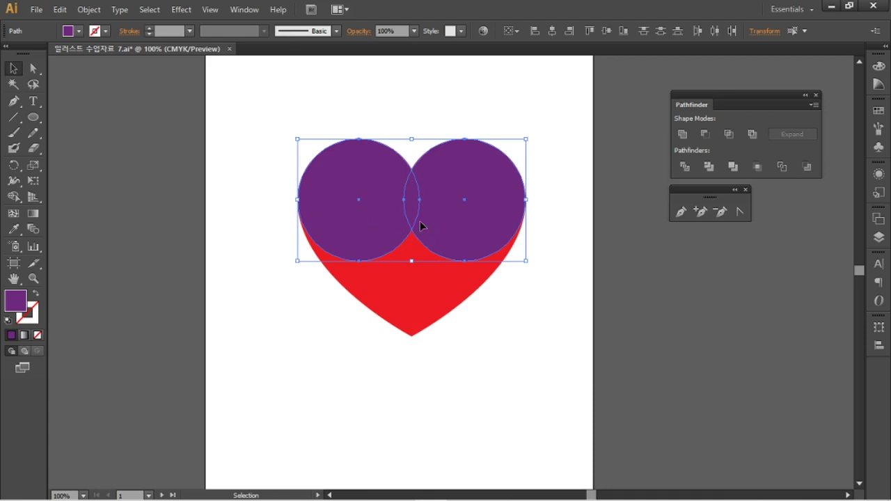
click(499, 132)
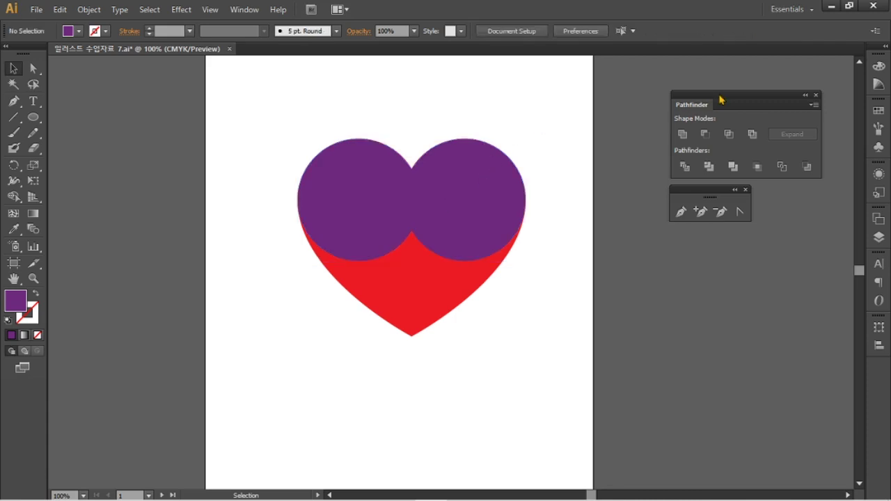
Place the Pathfinder panel just below the heart and look up where the panel is opened.
drag(720, 105, 377, 361)
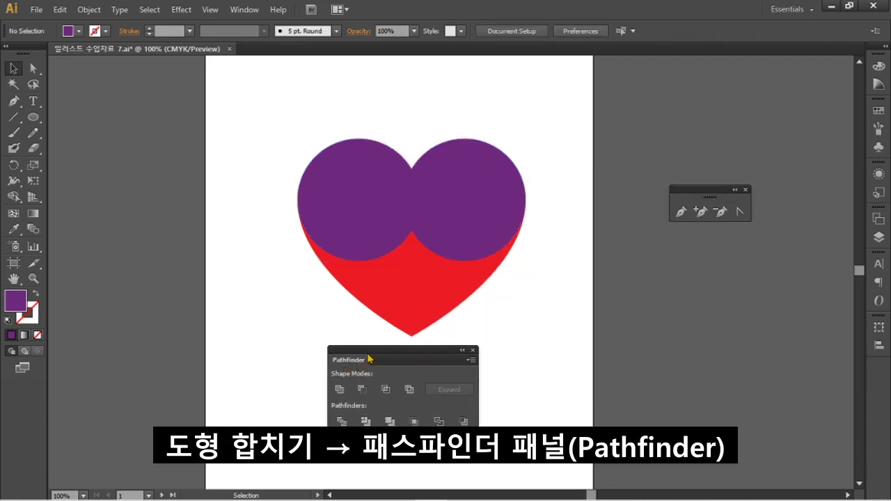
click(245, 10)
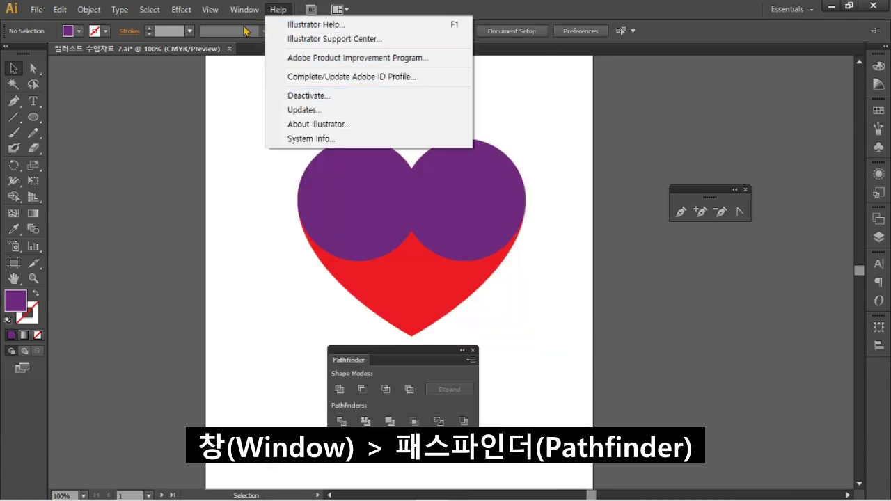
click(233, 139)
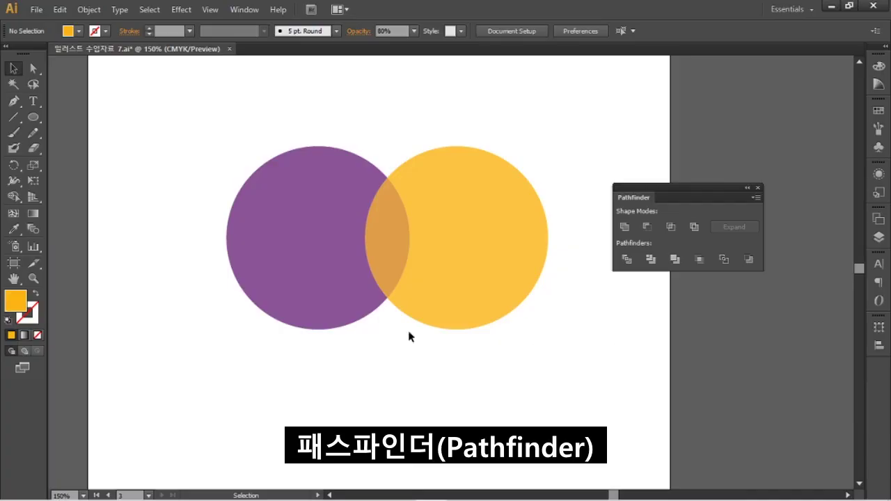
Select the yellow circle on the third artboard to examine its overlap with the purple circle, and deselect it.
click(487, 284)
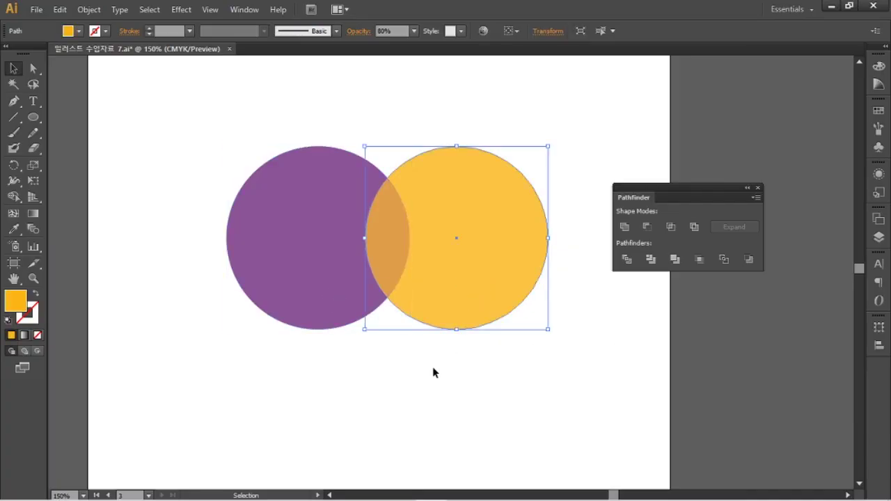
click(366, 380)
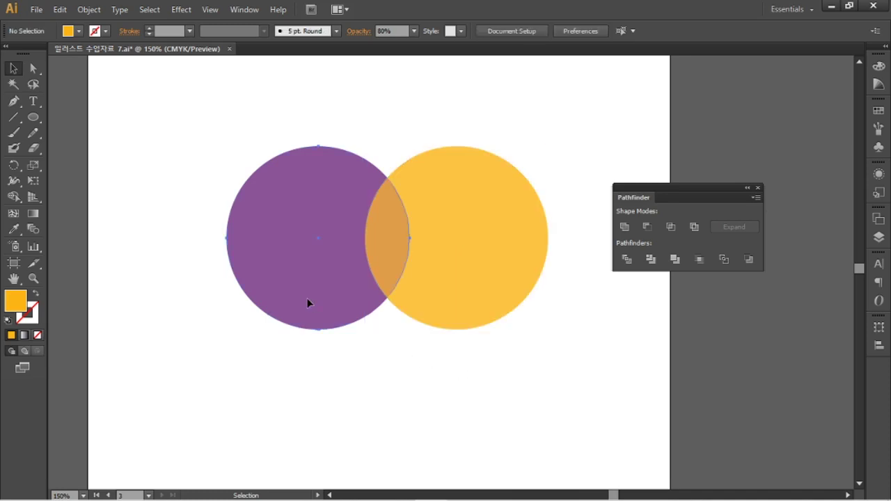
click(443, 297)
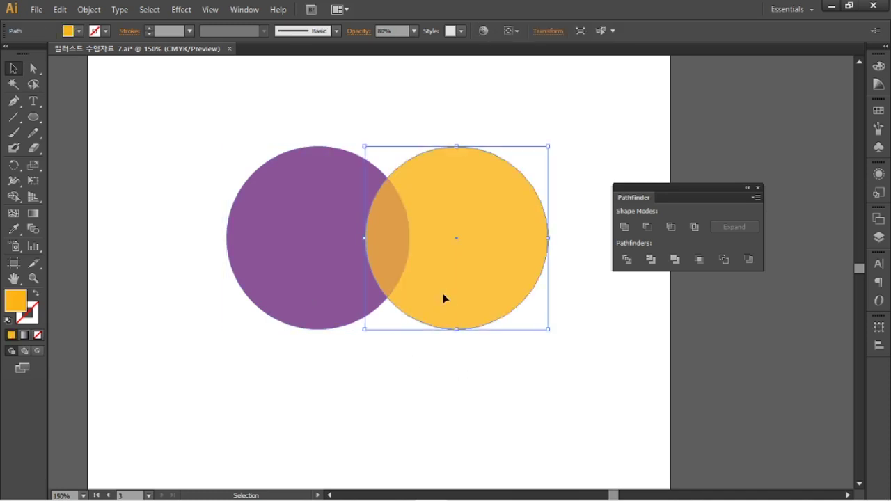
click(456, 369)
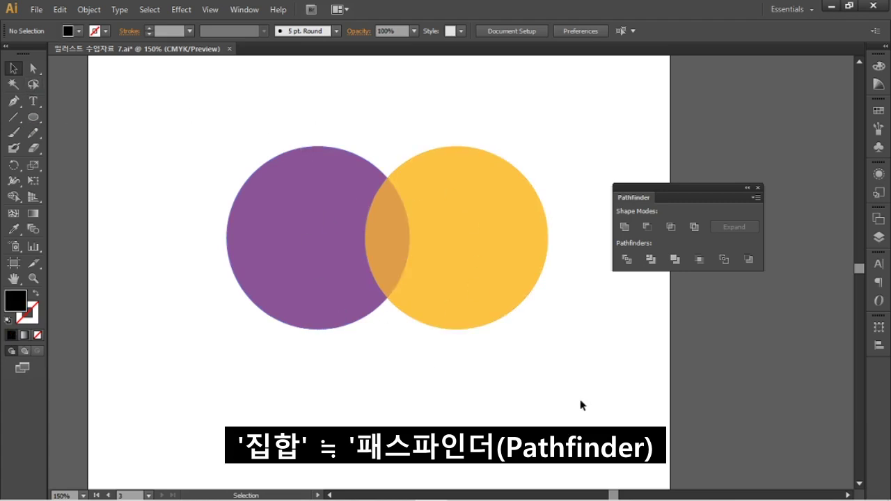
Bring the Pathfinder panel closer to the circles and examine the purple circle, the yellow circle and their overlap.
drag(699, 194, 679, 179)
click(384, 230)
click(384, 243)
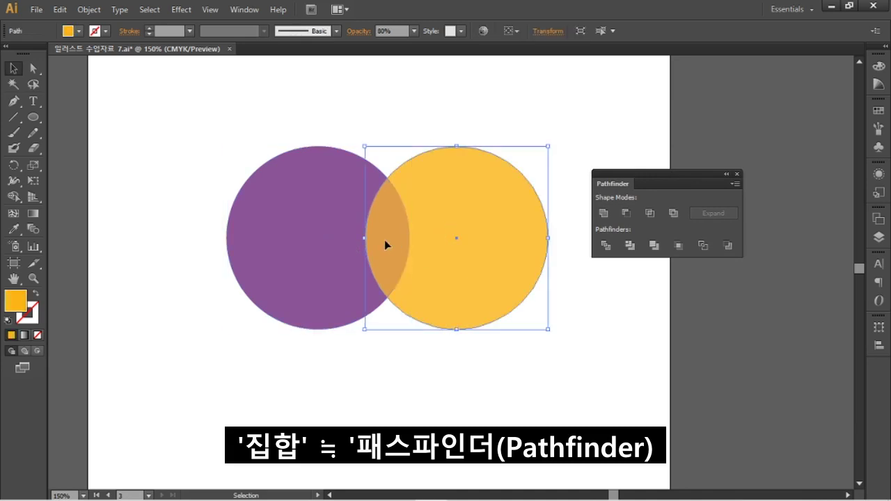
click(410, 237)
click(429, 243)
click(315, 254)
click(433, 258)
click(622, 341)
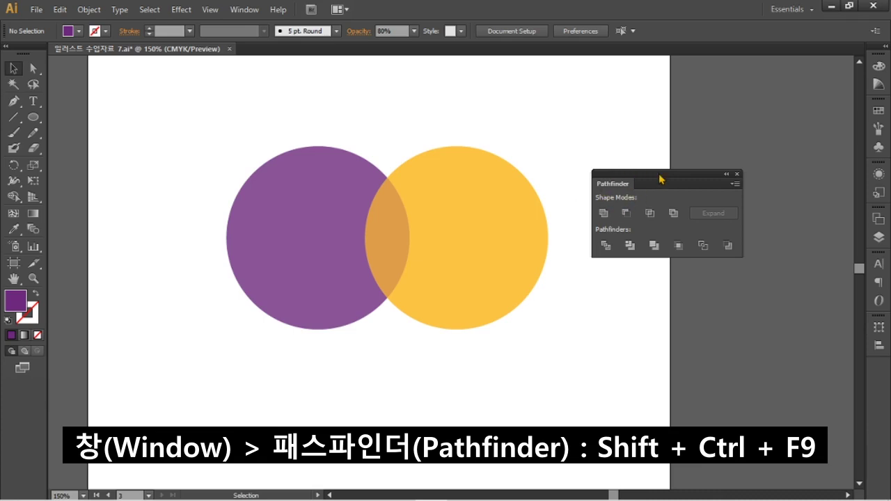
Look up the Pathfinder panel's entry and shortcut, and place the panel beside the yellow circle.
drag(660, 179, 625, 104)
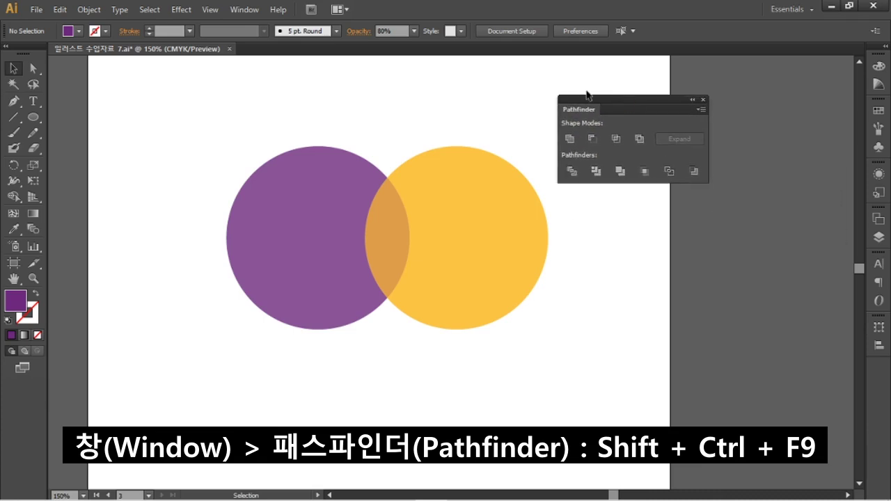
click(245, 9)
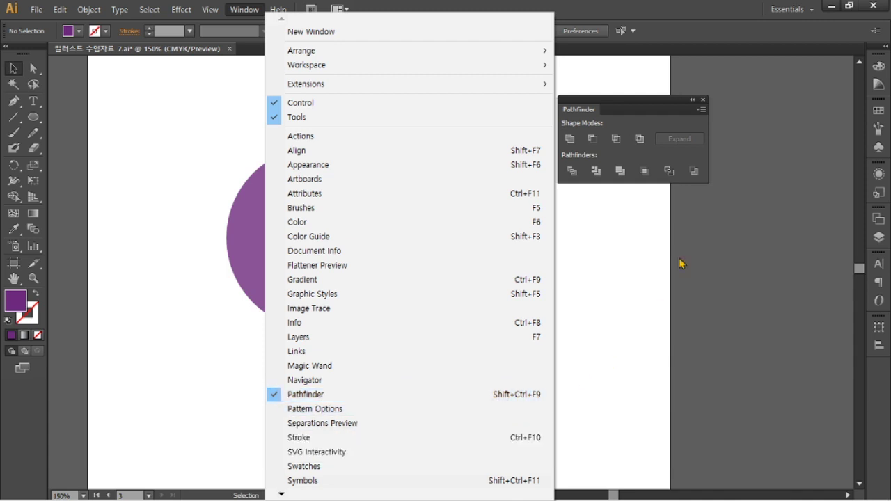
click(635, 134)
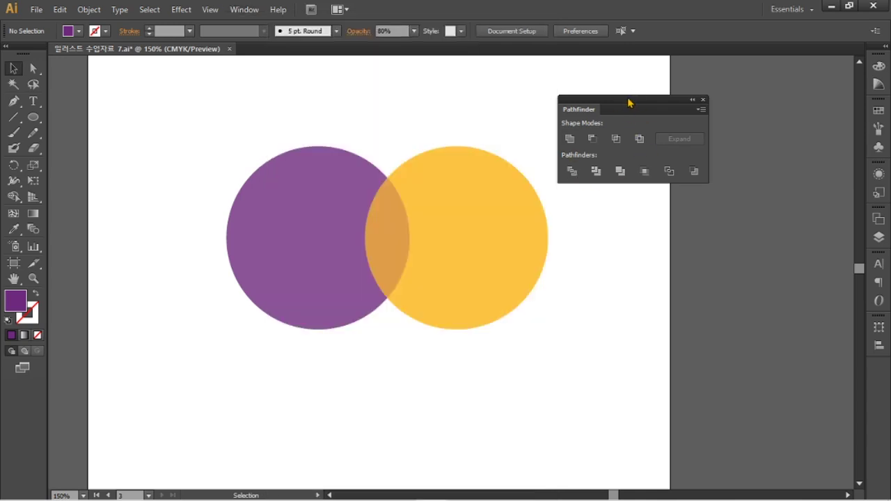
drag(629, 102, 628, 185)
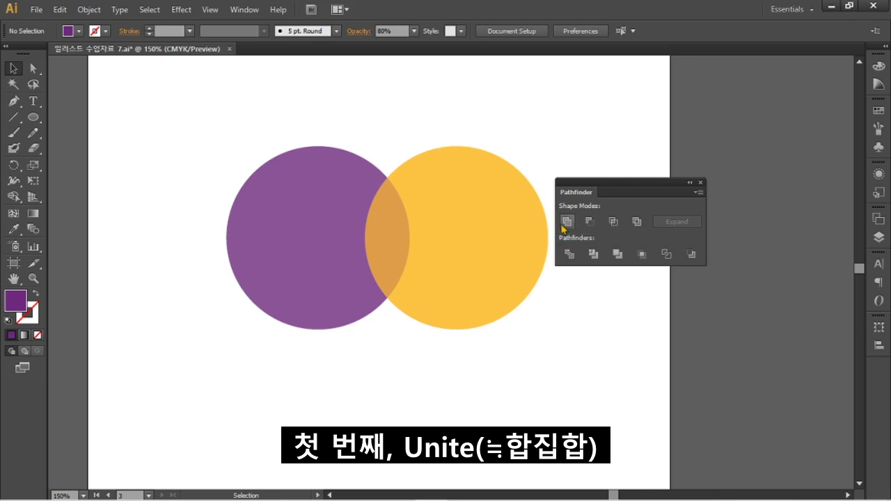
Move the yellow circle down so it overlaps the purple circle's lower right, and place the Pathfinder panel above it.
click(324, 243)
click(483, 242)
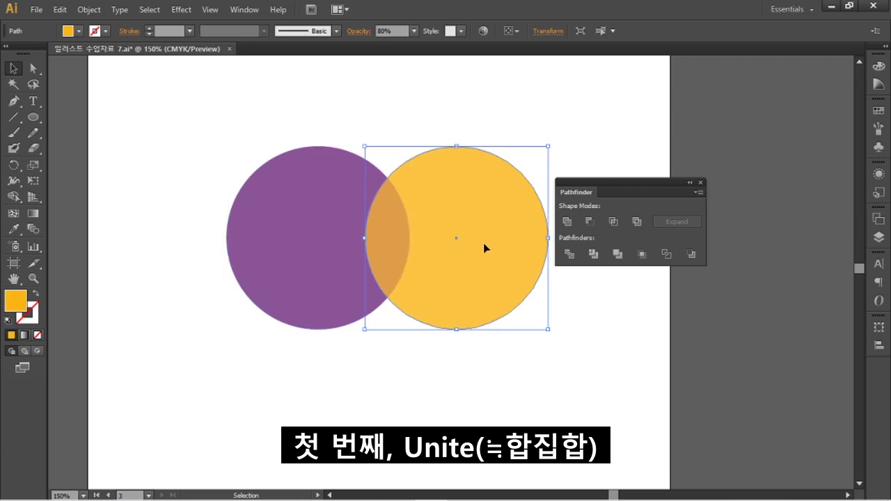
drag(483, 243, 466, 305)
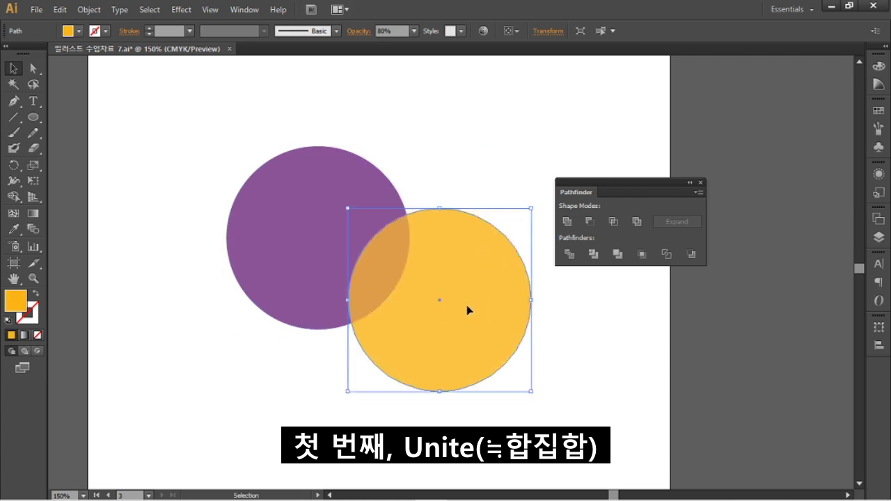
click(588, 401)
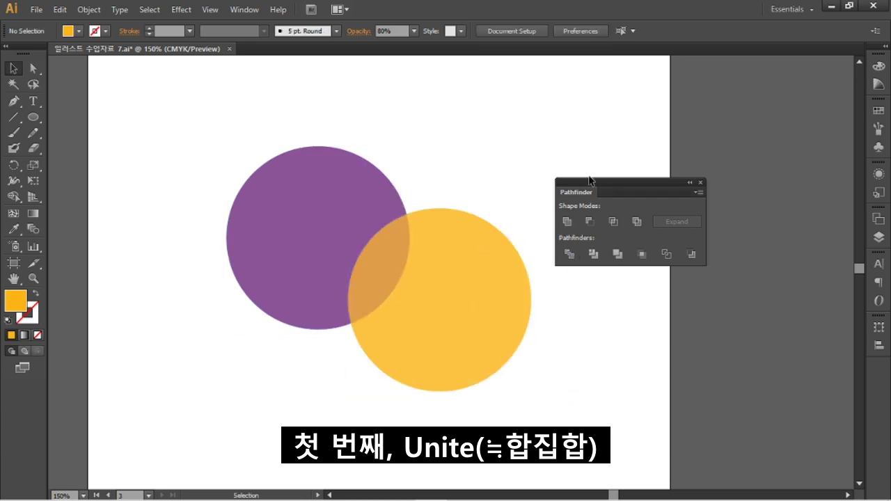
drag(590, 184, 549, 123)
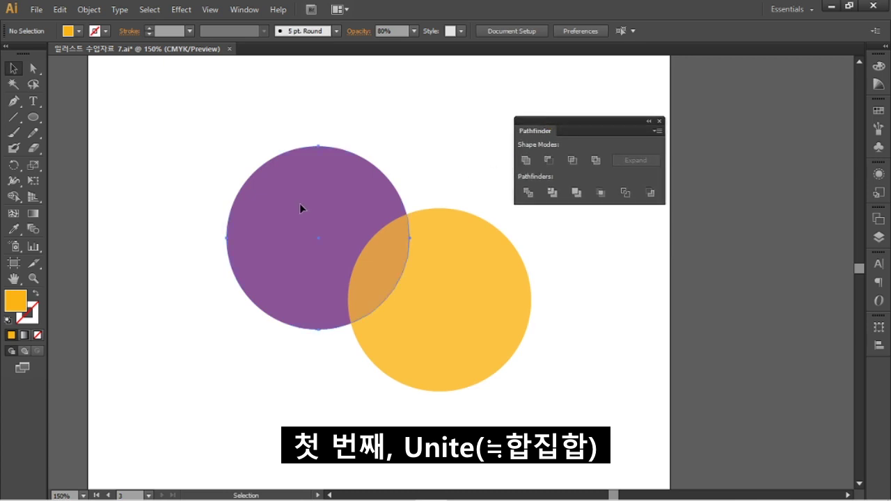
Select both overlapping circles and combine them into one shape with Unite.
click(299, 203)
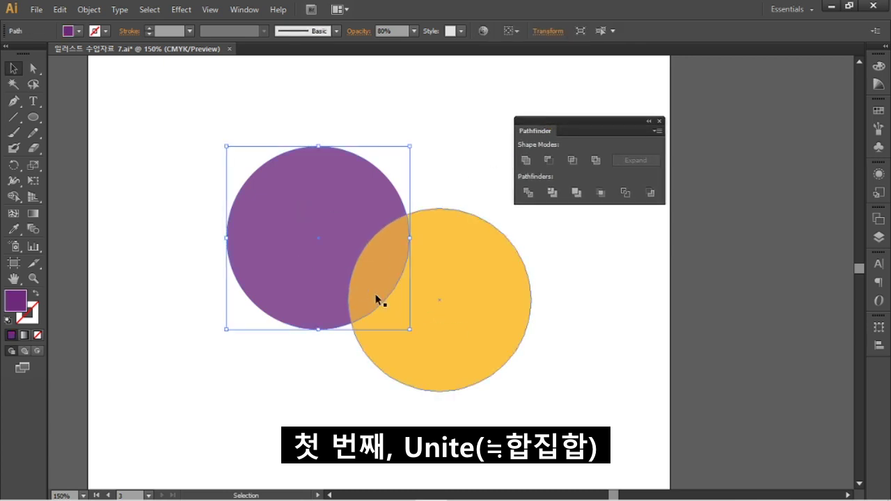
click(430, 312)
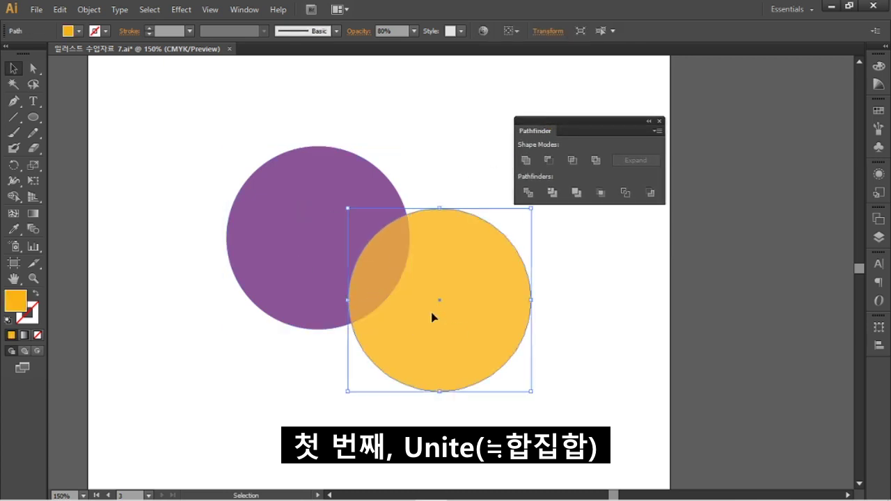
shift+click(313, 200)
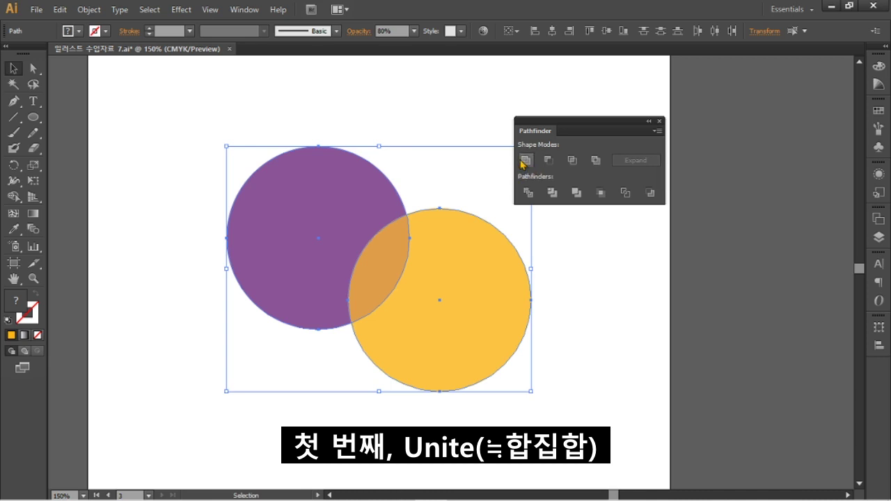
click(562, 305)
drag(275, 115, 478, 393)
click(526, 161)
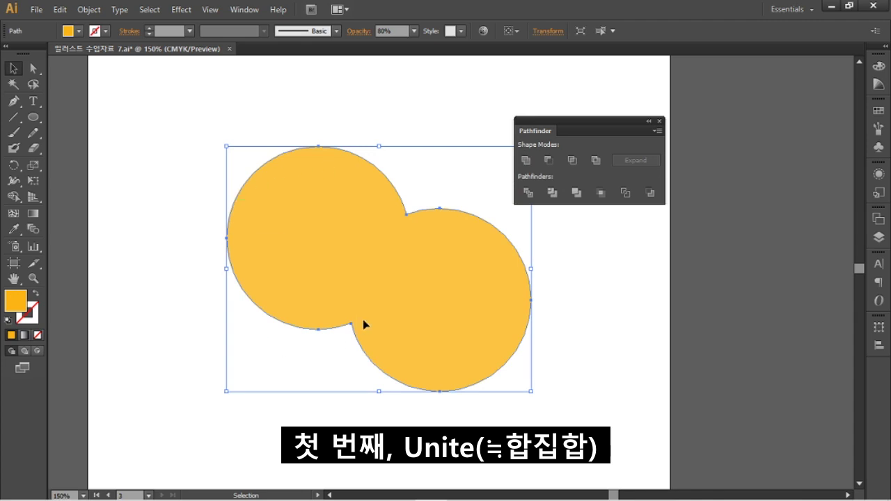
Undo the Unite of the two circles and select the purple and yellow circles individually.
click(427, 124)
key(ctrl+z)
click(559, 306)
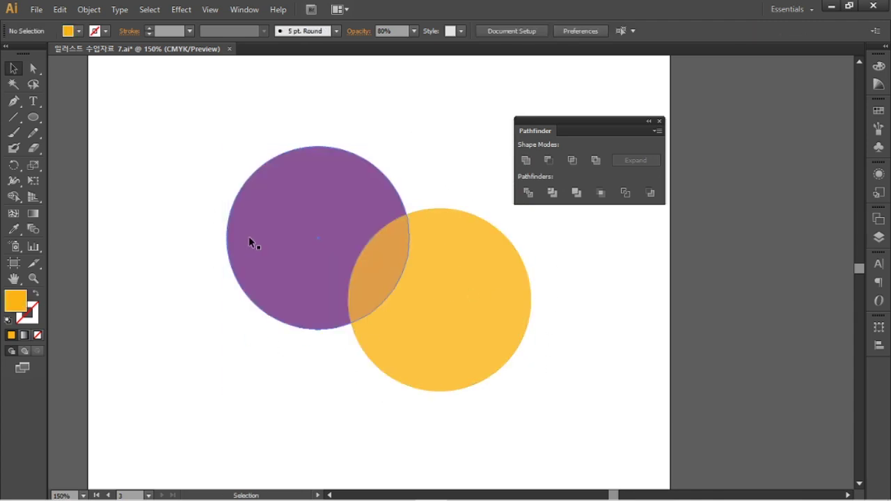
click(301, 237)
click(441, 288)
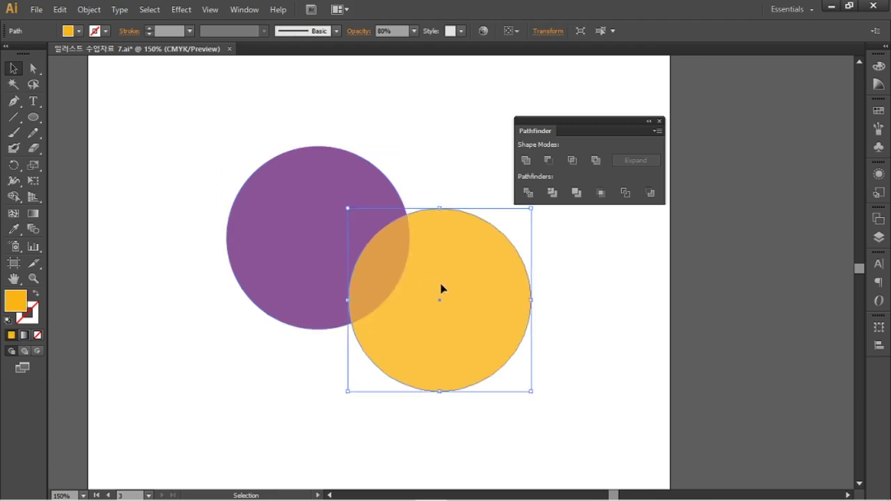
Select the yellow and purple circles together and combine them into one shape with Unite.
click(308, 241)
click(475, 310)
shift+click(322, 234)
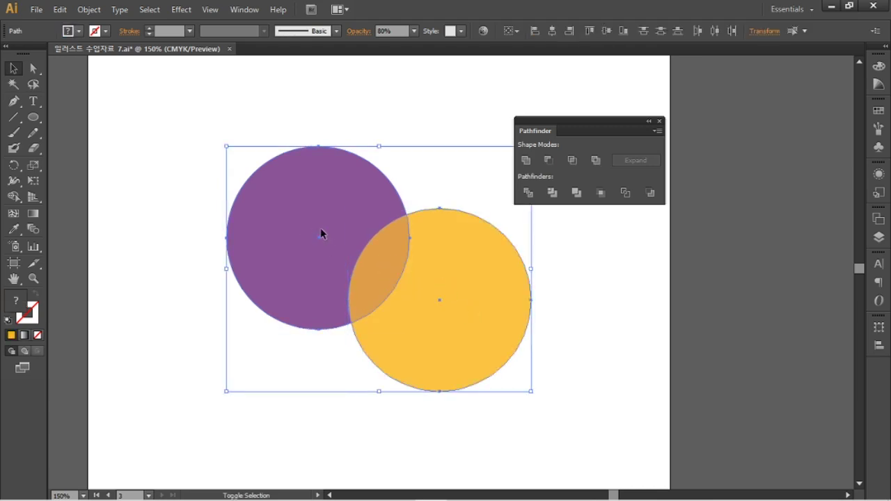
click(525, 160)
click(596, 338)
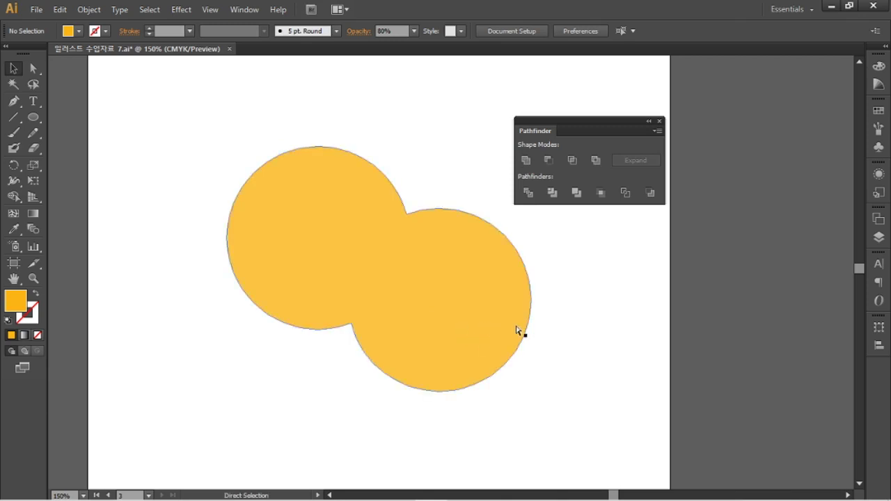
Undo the Unite and bring the purple circle to the front of the yellow one.
key(ctrl+z)
click(575, 317)
click(341, 281)
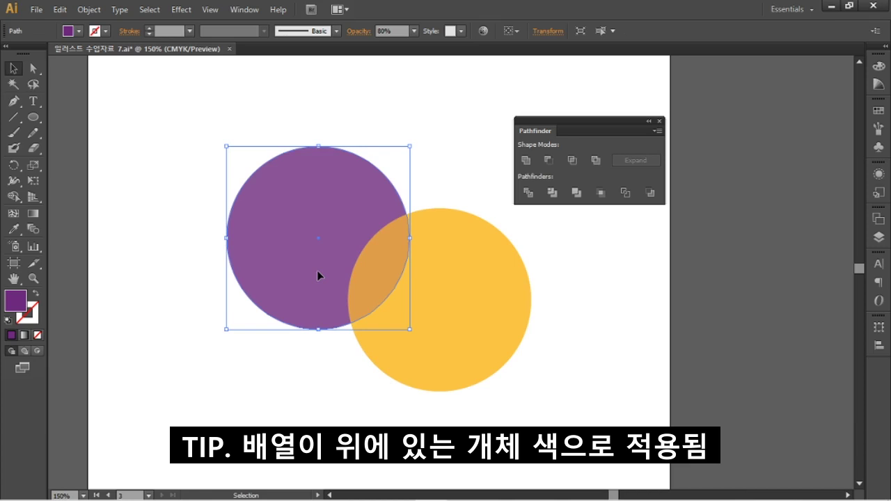
key(ctrl)
key(ctrl)
key(ctrl+shift+bracketright)
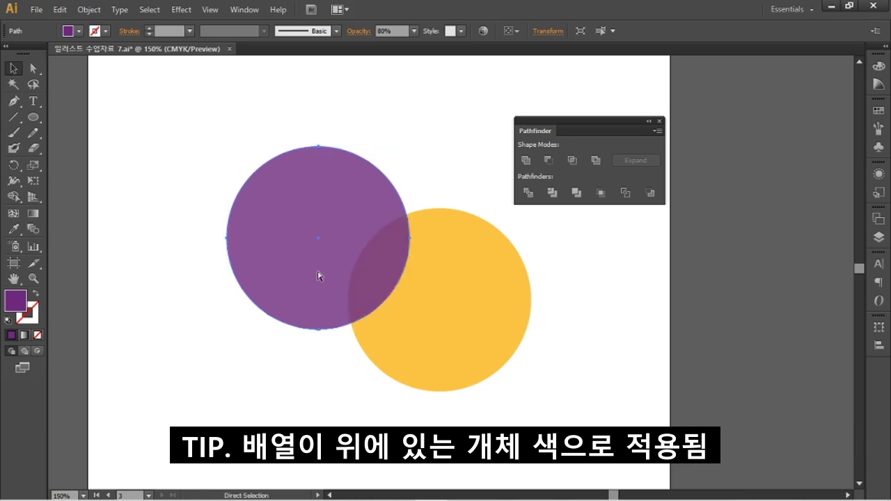
key(shift)
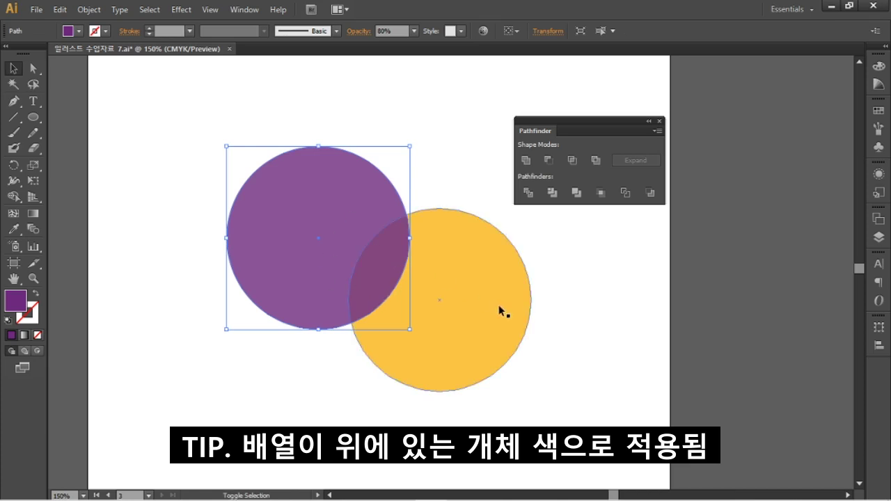
Unite both circles with the purple one in front, undo the result and clear the selection.
shift+click(498, 307)
click(525, 160)
click(572, 342)
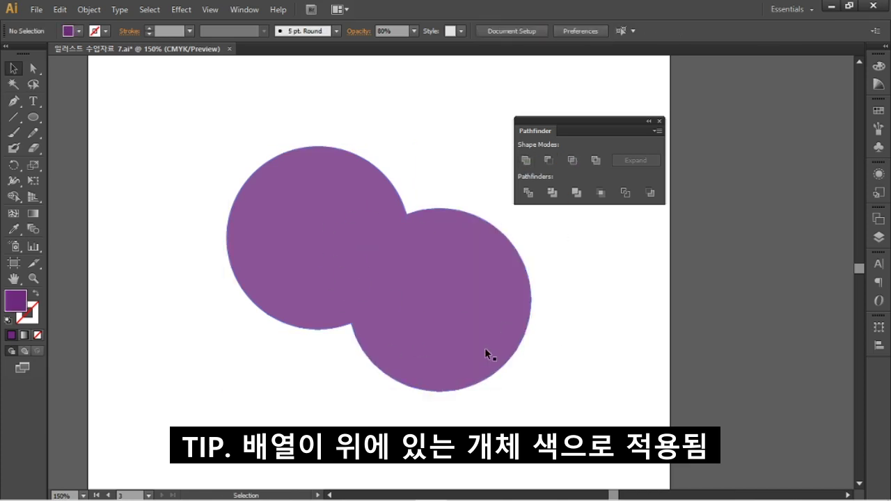
key(ctrl+z)
click(564, 317)
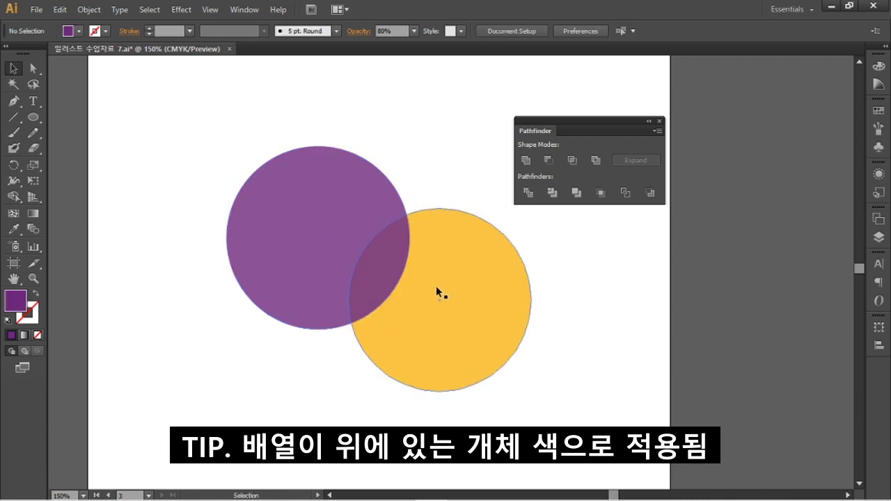
Repeat the Unite on the purple and yellow circles, undo it and deselect everything.
click(267, 242)
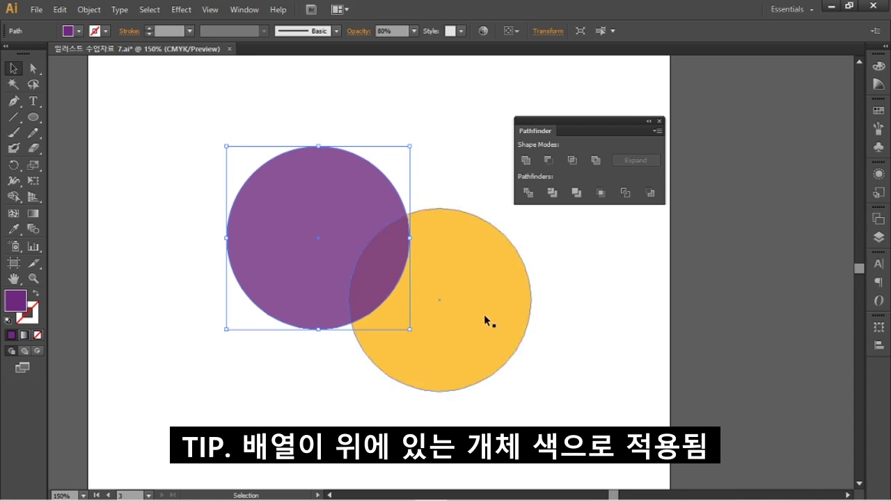
shift+click(463, 314)
click(526, 160)
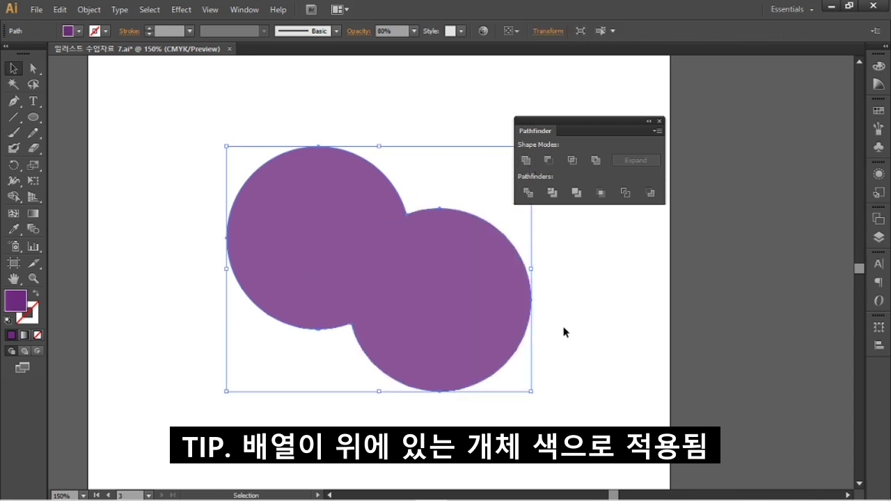
click(571, 334)
key(ctrl+z)
key(ctrl+z)
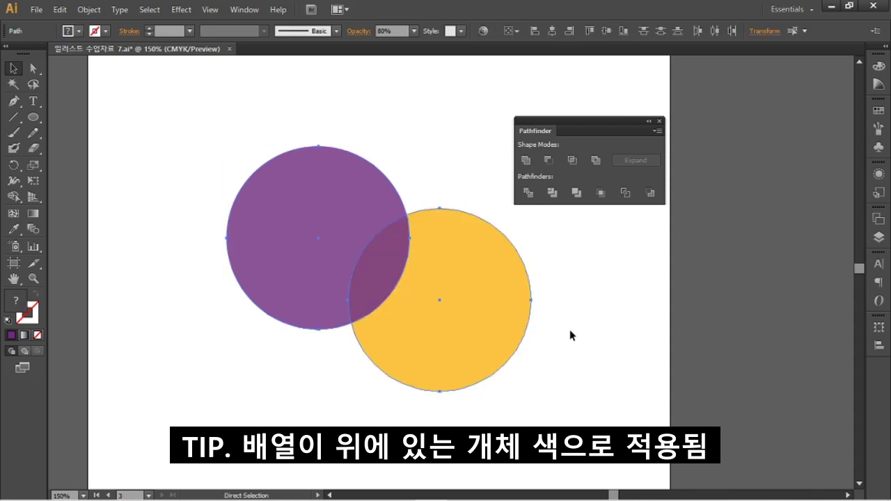
click(570, 327)
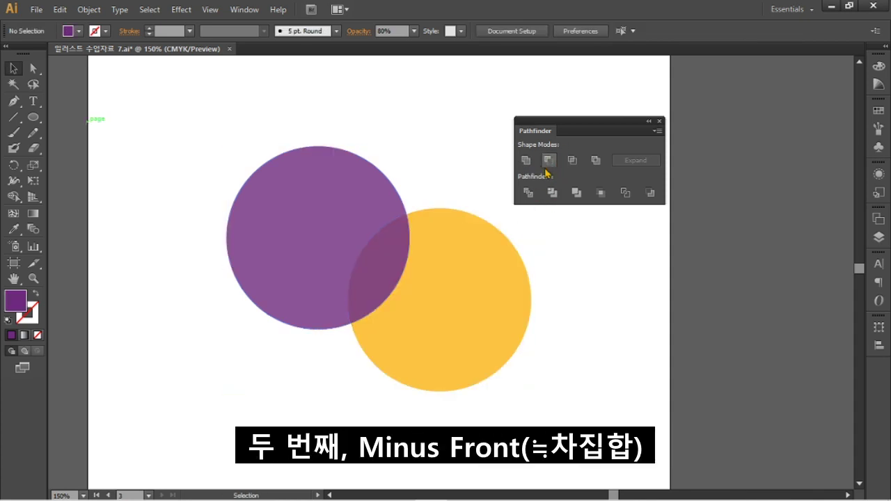
Send the purple circle behind the yellow one and select each circle individually.
click(314, 215)
key(ctrl+shift+bracketleft)
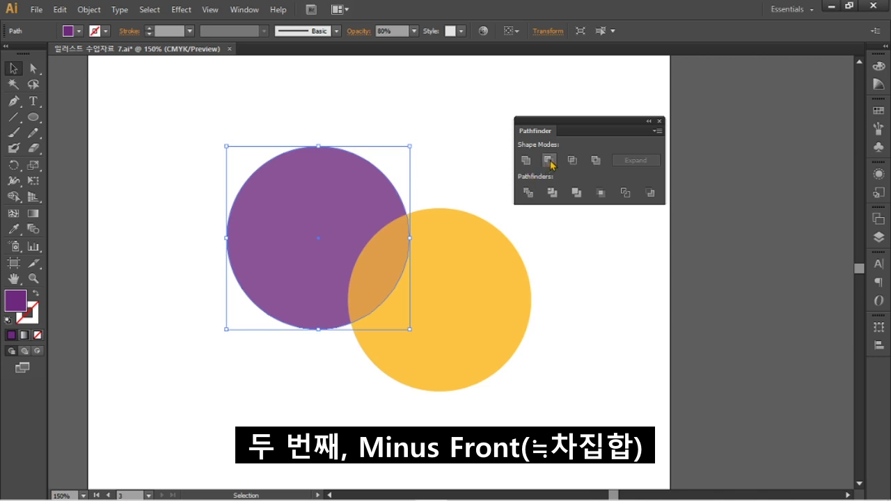
click(469, 291)
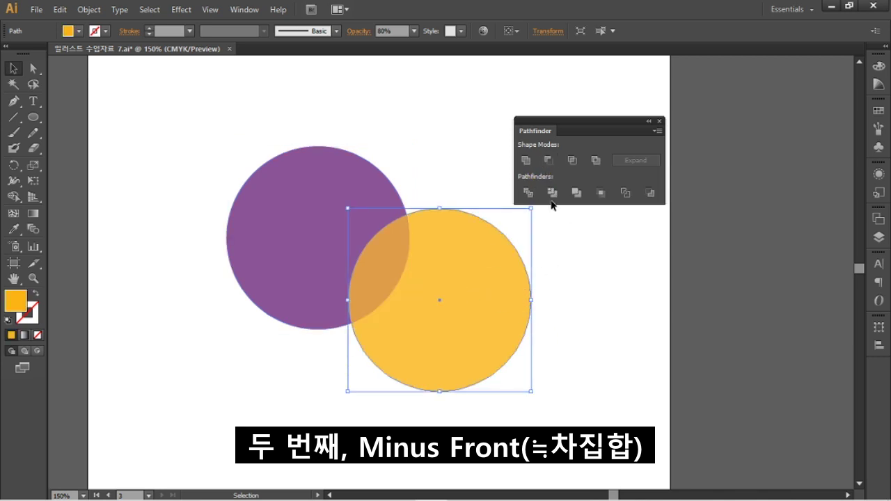
click(279, 236)
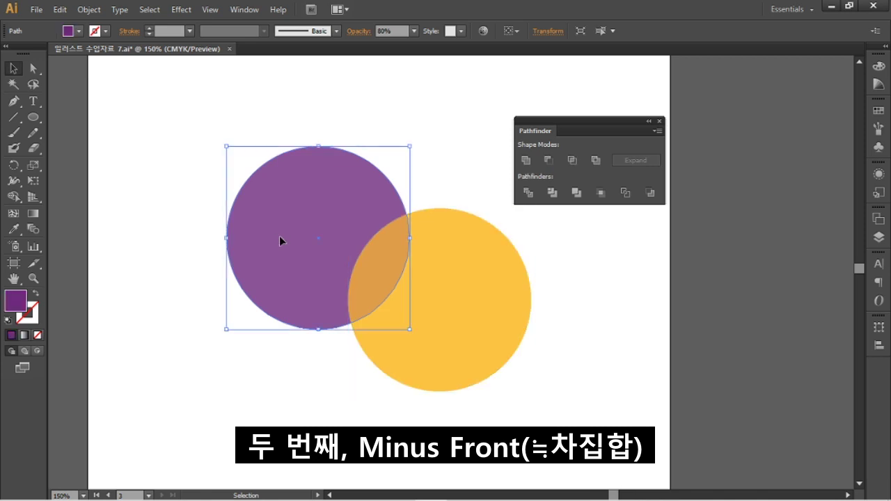
click(482, 309)
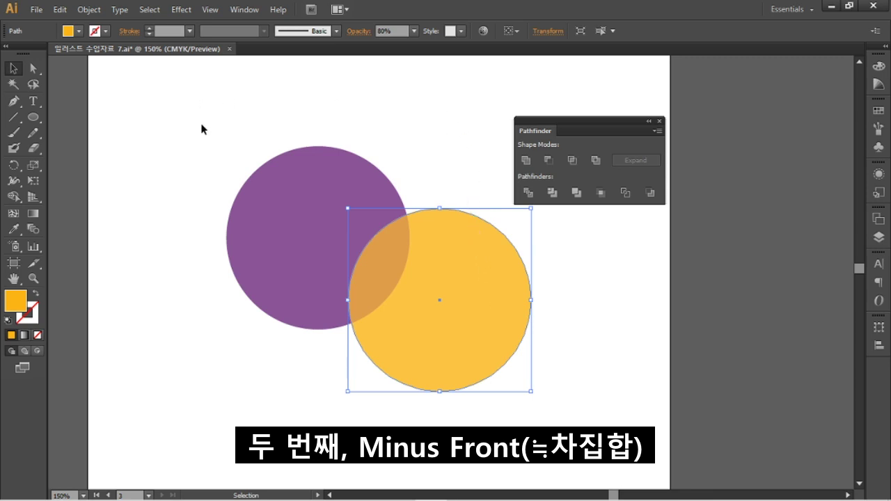
Select both circles and cut the yellow one out of the purple one with Minus Front.
drag(202, 128, 555, 418)
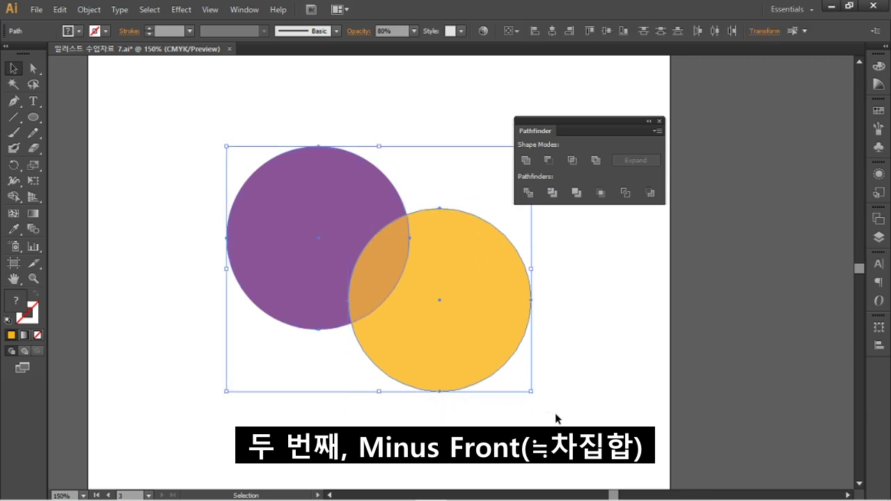
click(548, 160)
click(351, 302)
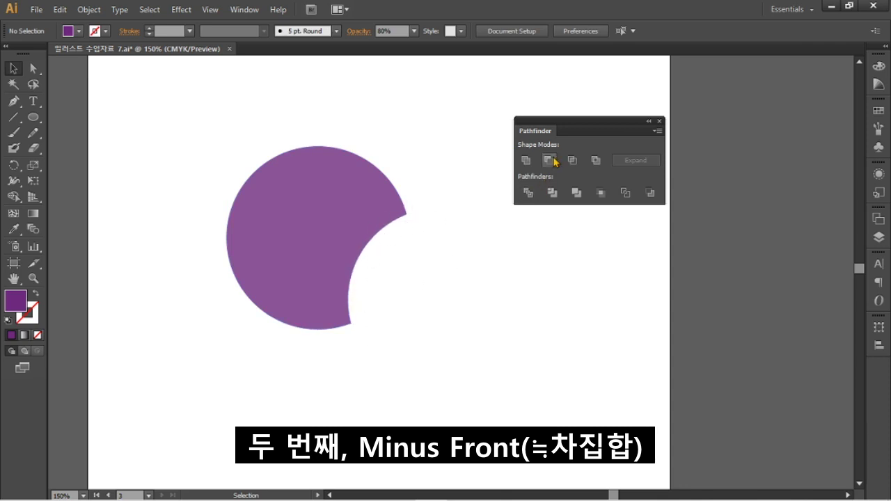
Undo the Minus Front and select the purple and yellow circles individually.
key(ctrl+z)
click(550, 323)
click(307, 278)
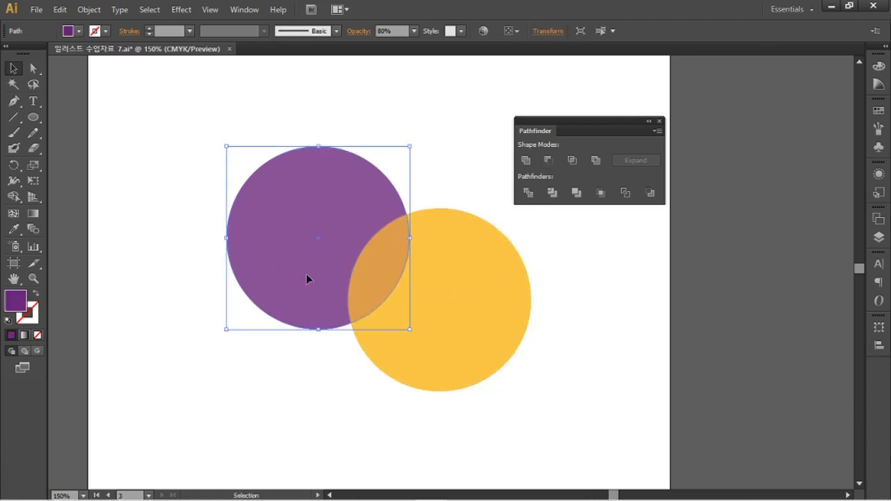
click(473, 298)
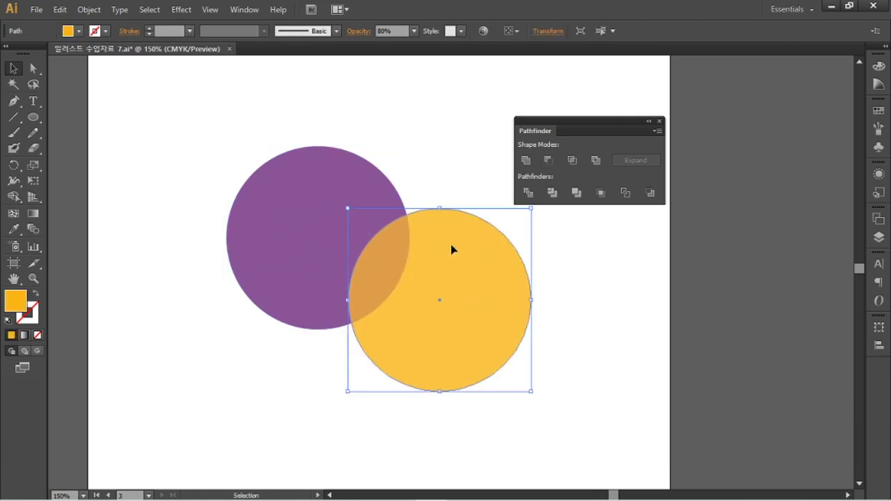
Apply Minus Front to both circles again, undo it and clear the selection.
shift+click(302, 255)
click(548, 160)
click(487, 309)
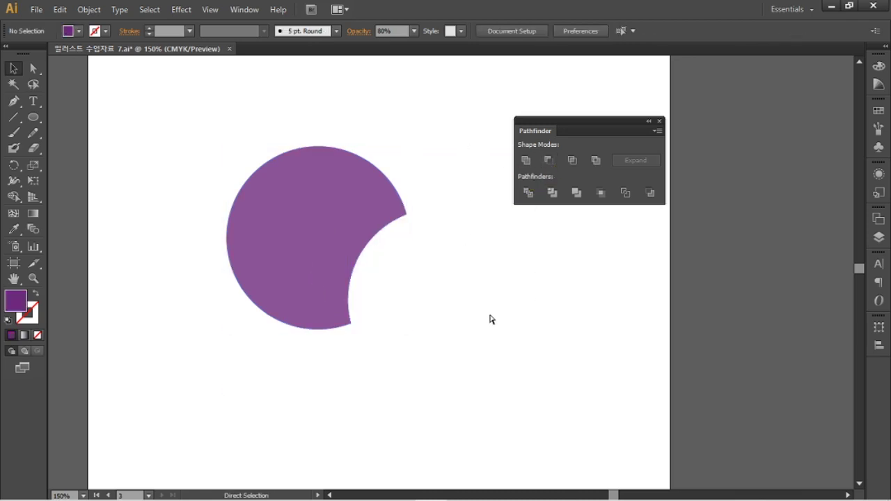
key(ctrl+z)
click(574, 263)
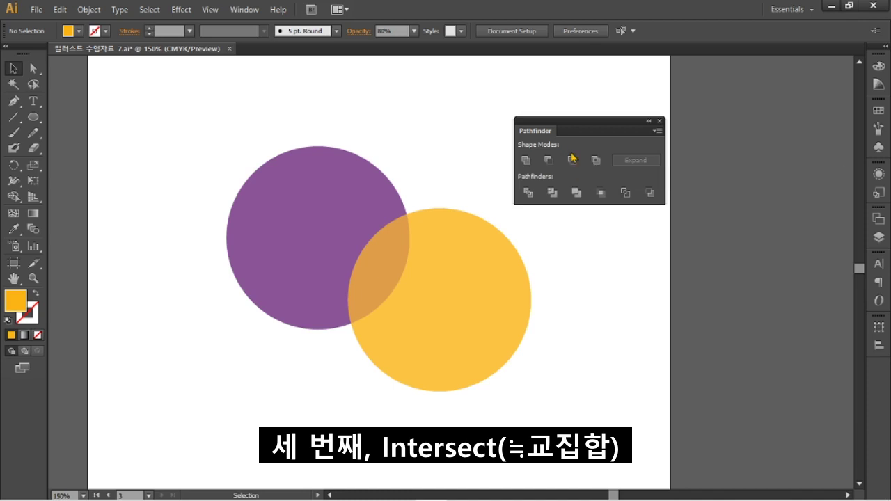
Select both circles and reduce them to their overlapping area with Intersect.
click(279, 238)
shift+click(437, 318)
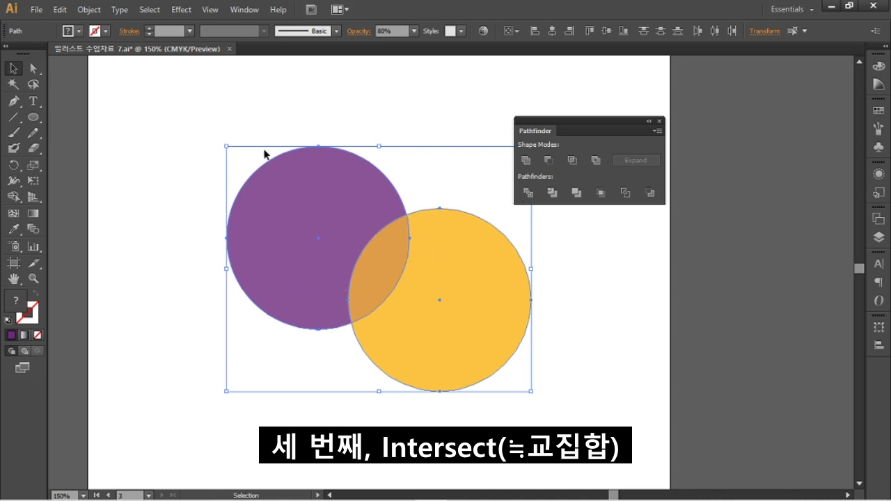
drag(219, 114, 535, 408)
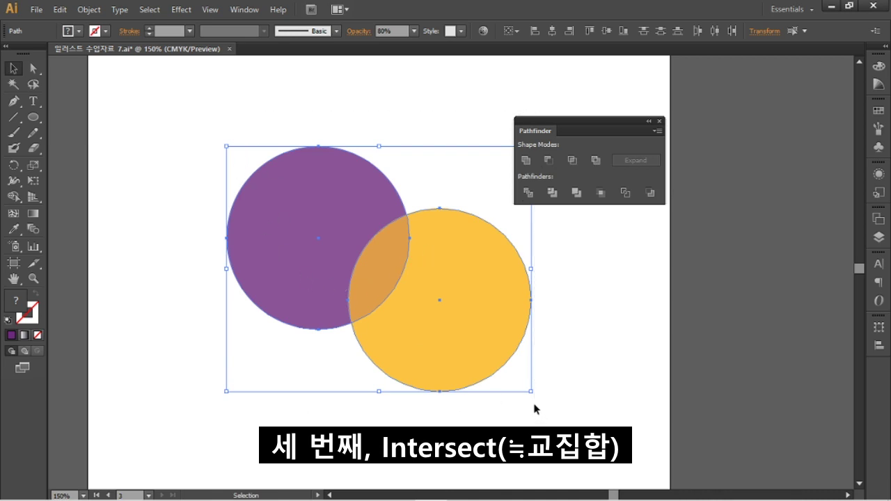
click(575, 168)
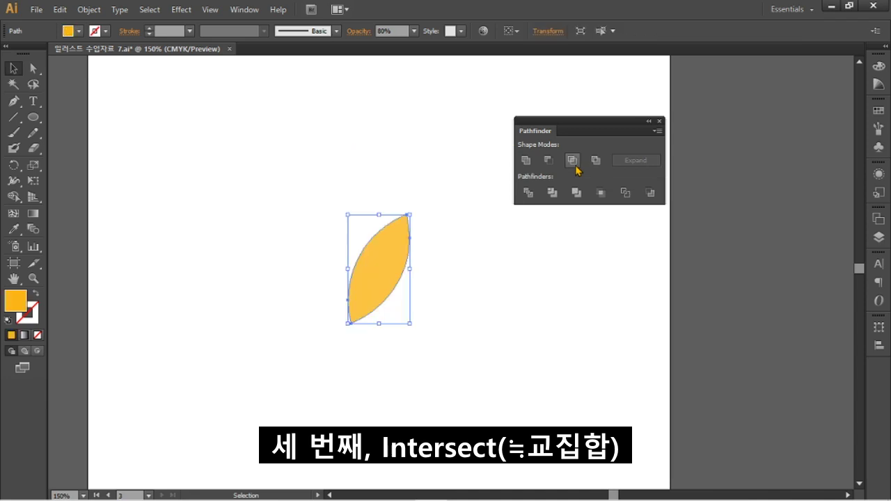
click(496, 265)
click(380, 293)
Undo the Intersect and bring the purple circle in front of the yellow one.
key(ctrl+z)
key(ctrl+z)
key(ctrl+z)
click(587, 284)
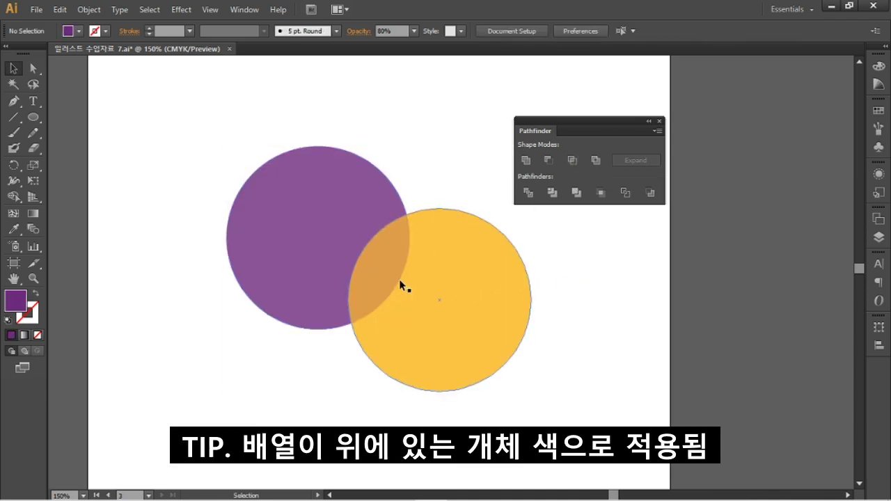
click(388, 277)
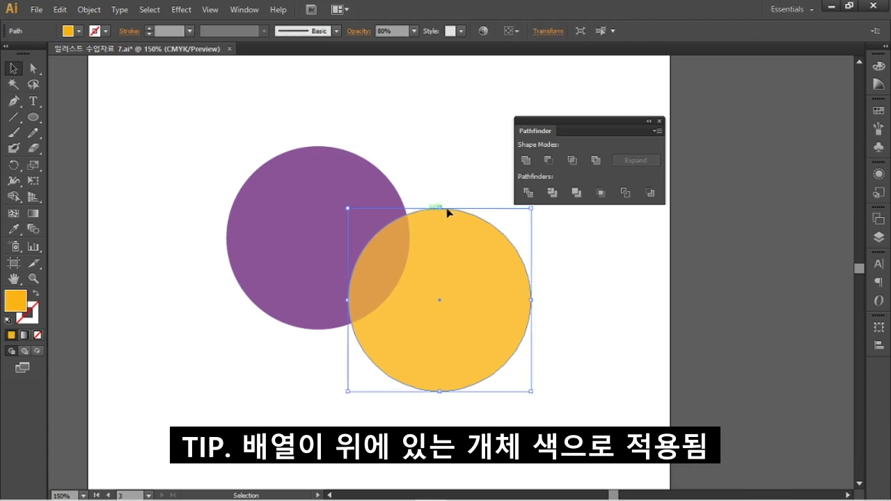
click(322, 250)
key(ctrl+shift+bracketright)
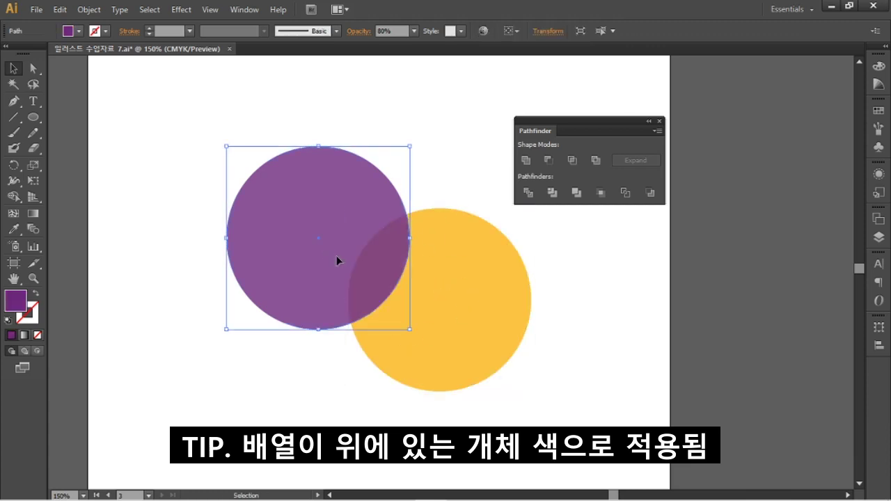
Intersect both circles with the purple one in front, undo the result and clear the selection.
shift+click(515, 320)
click(571, 161)
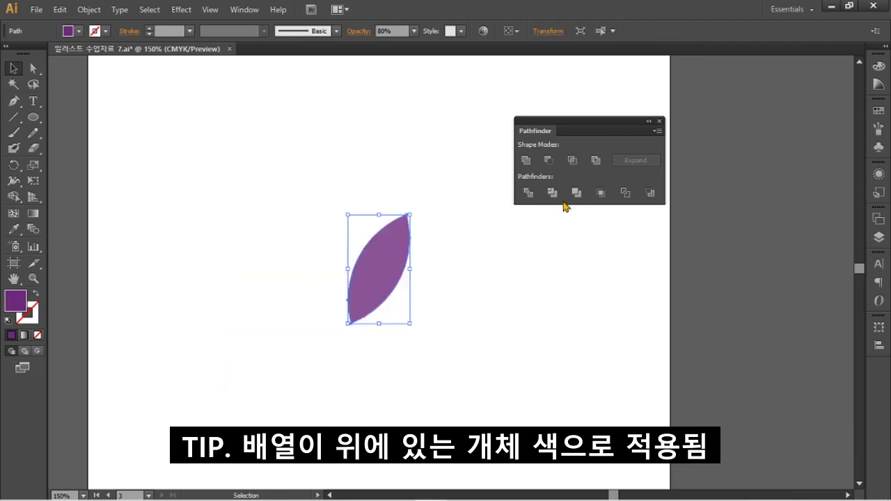
click(417, 299)
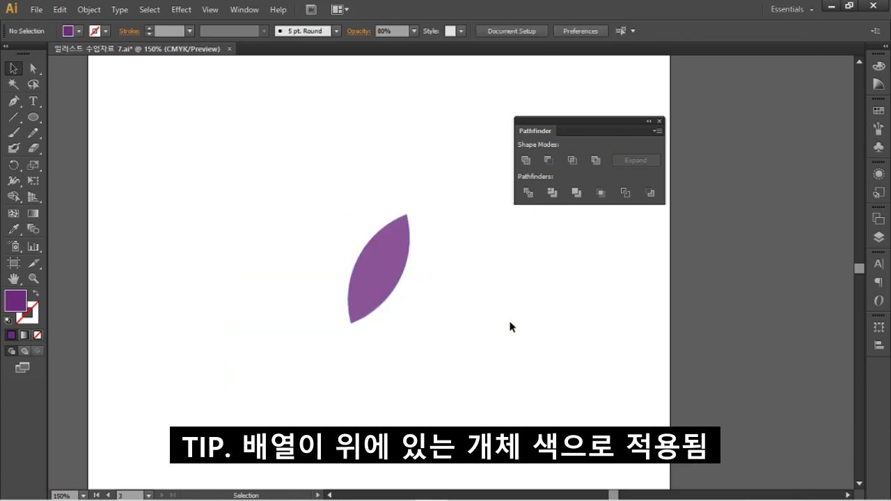
key(ctrl)
key(ctrl+z)
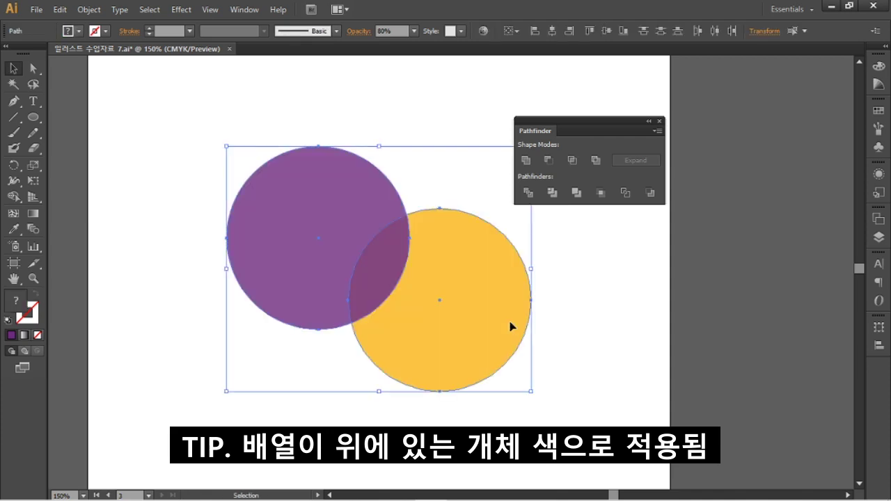
click(604, 341)
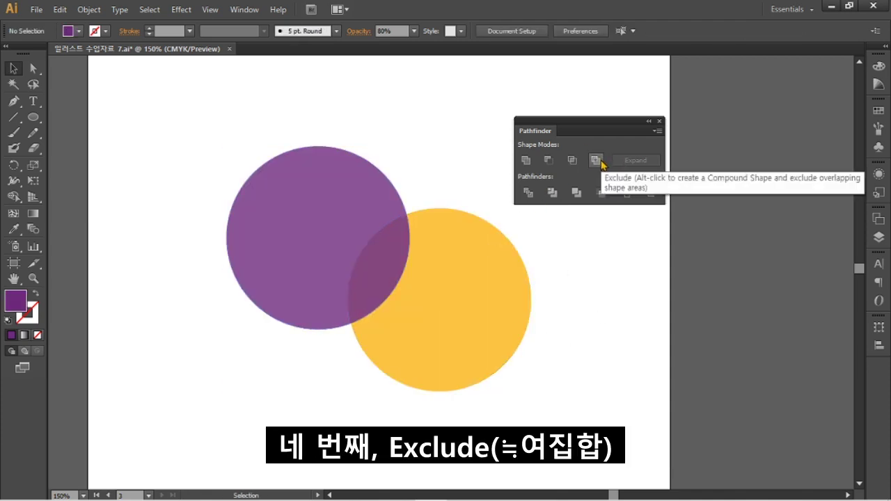
Select the purple and yellow circles alternately to examine the areas they cover and where they overlap.
click(384, 266)
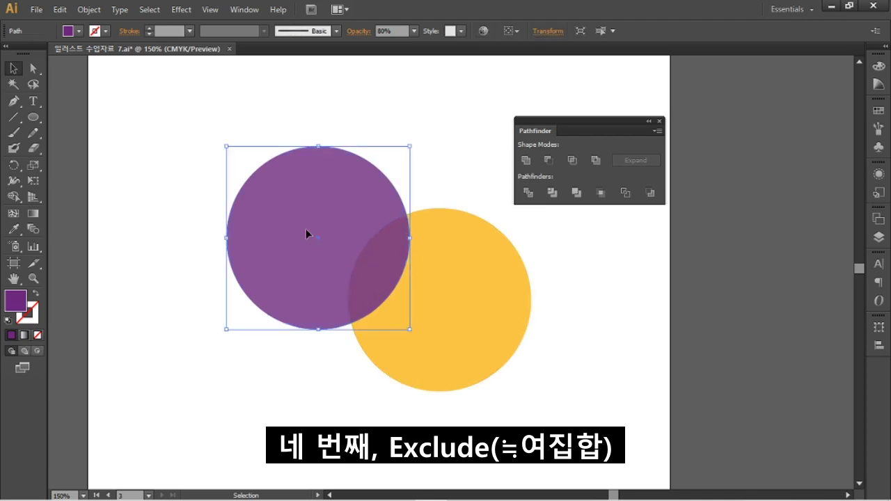
click(461, 282)
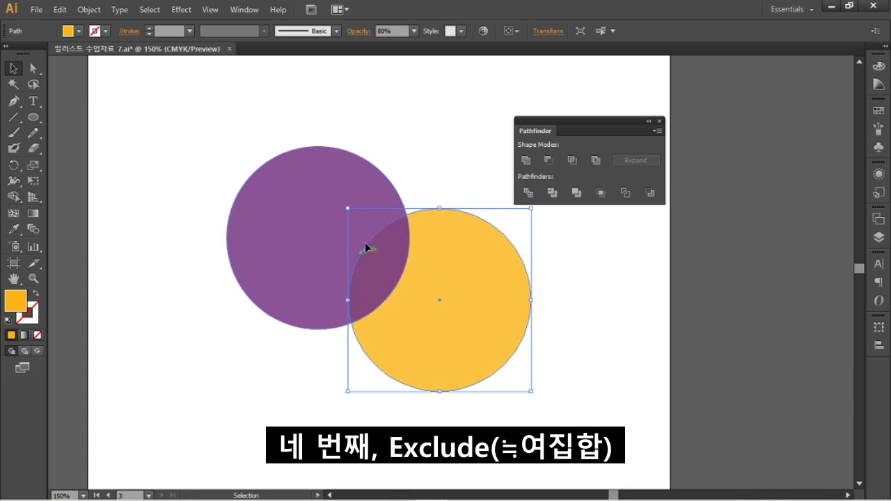
click(295, 192)
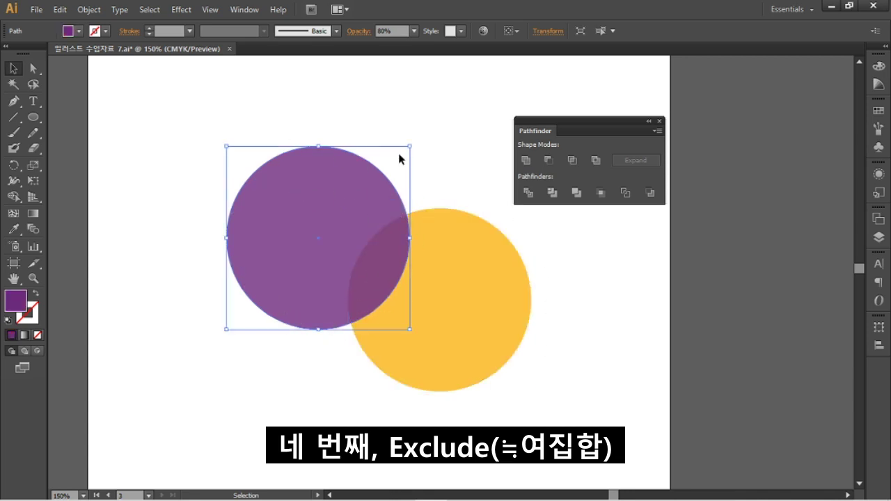
click(399, 155)
click(471, 258)
click(304, 210)
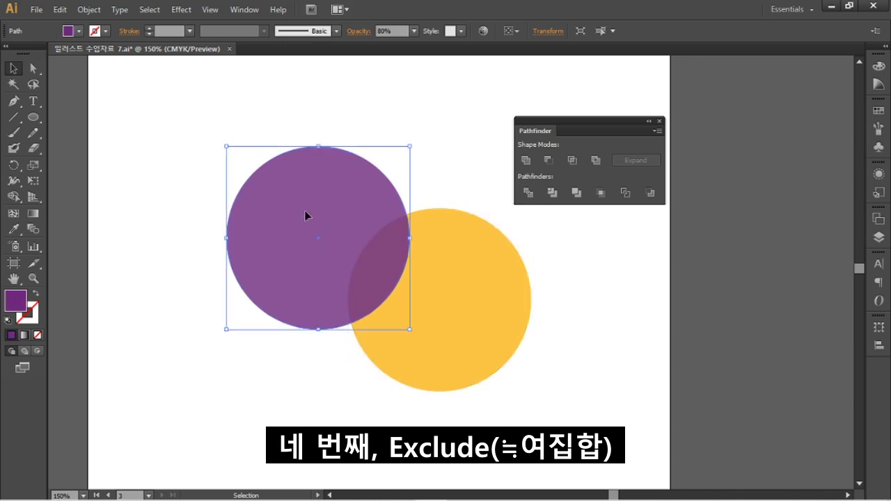
Select both circles, cut out their overlapping area with Exclude and clear the selection.
click(490, 286)
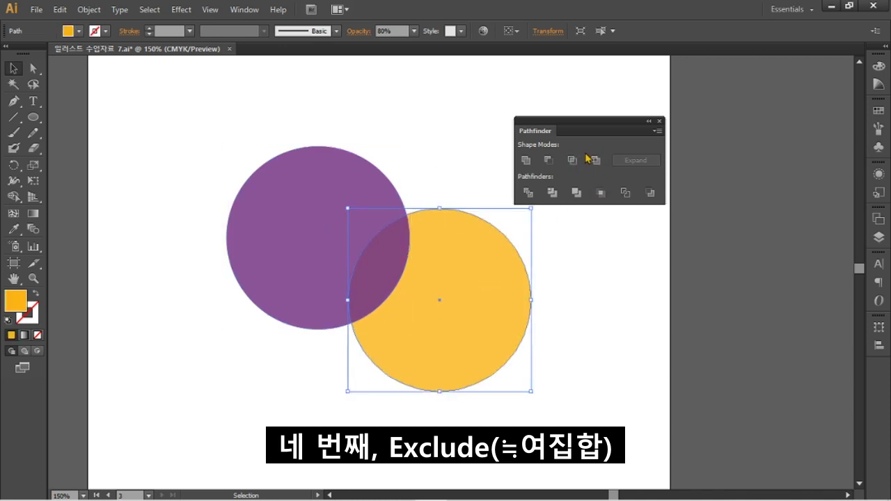
drag(209, 117, 560, 417)
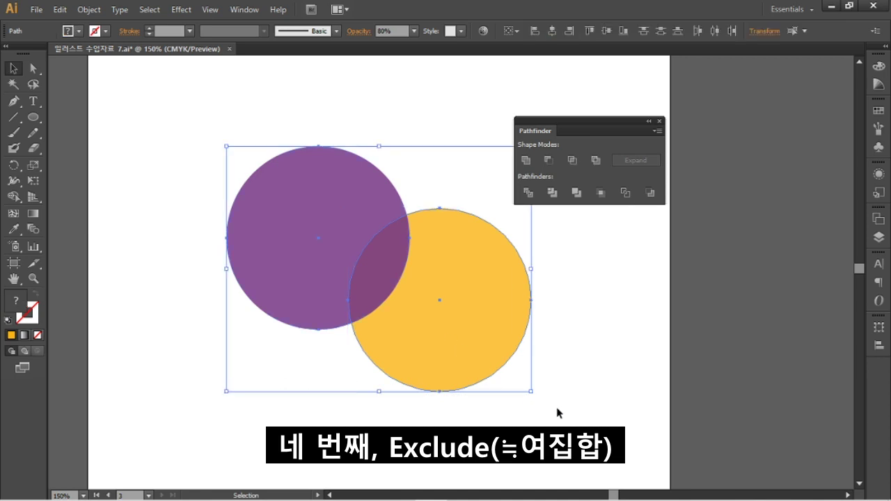
click(595, 160)
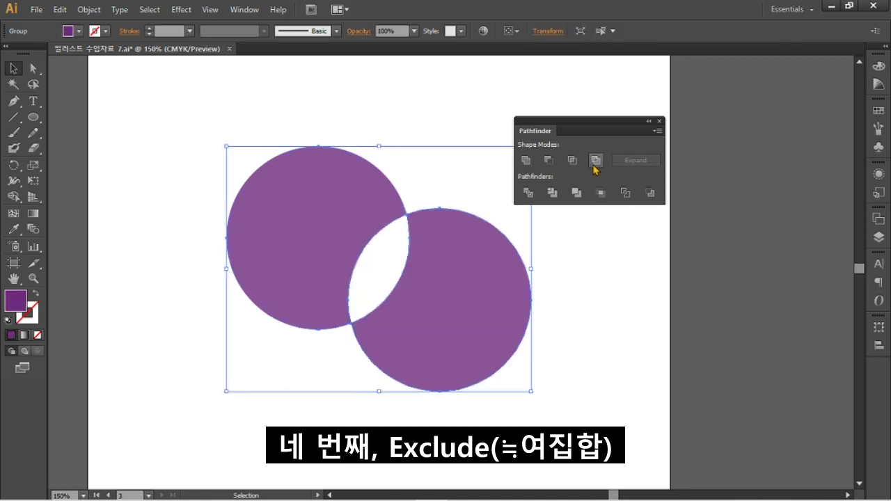
click(446, 192)
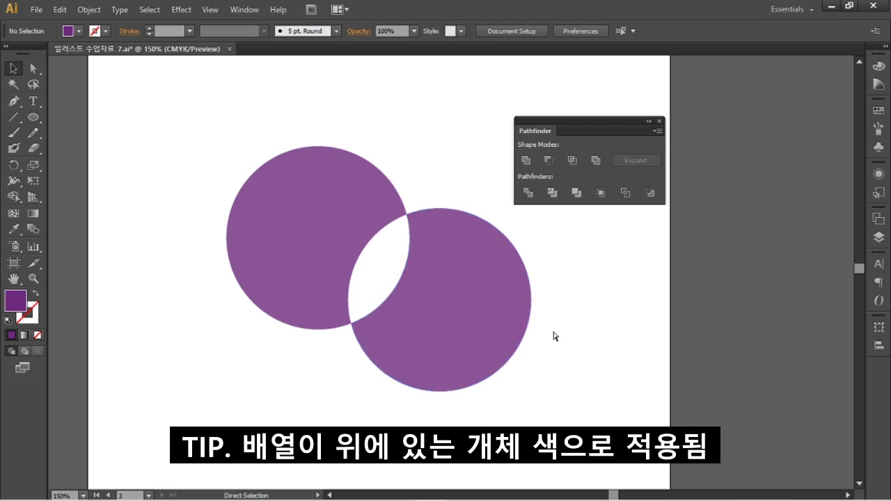
Undo the Exclude on the two circles and leave them deselected.
key(ctrl+z)
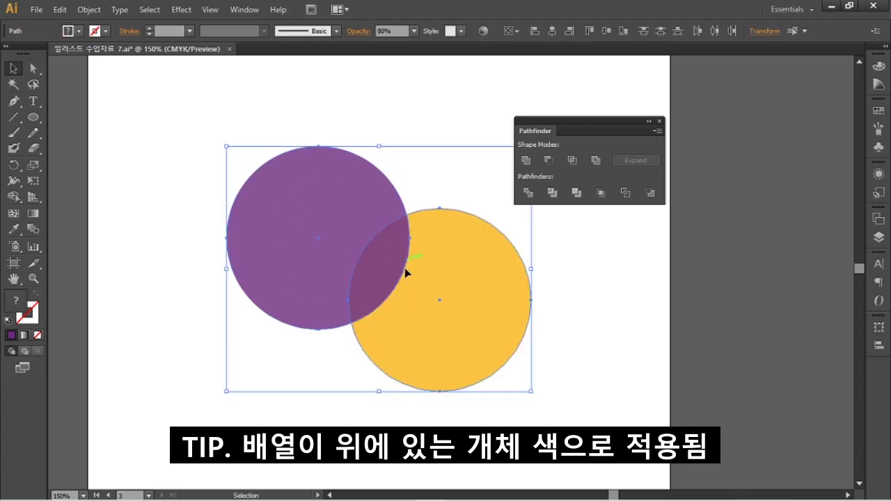
click(595, 160)
click(533, 233)
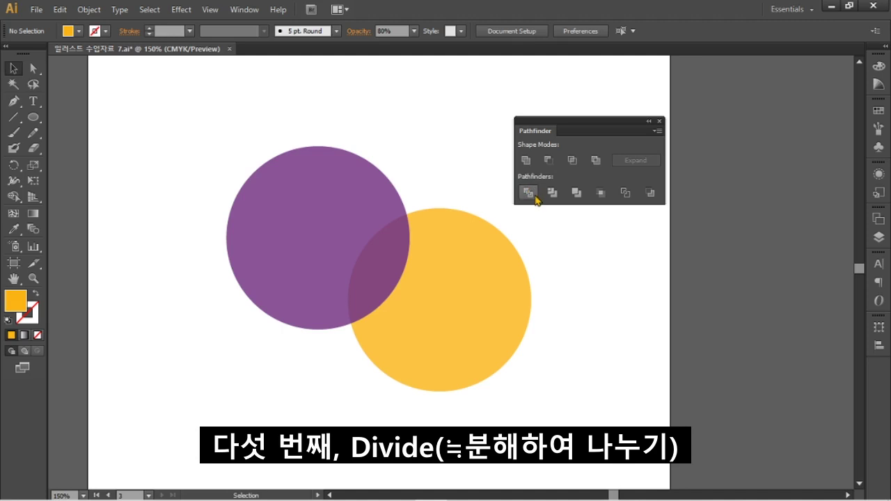
Select both overlapping circles and split them along all their path lines with Divide.
click(293, 217)
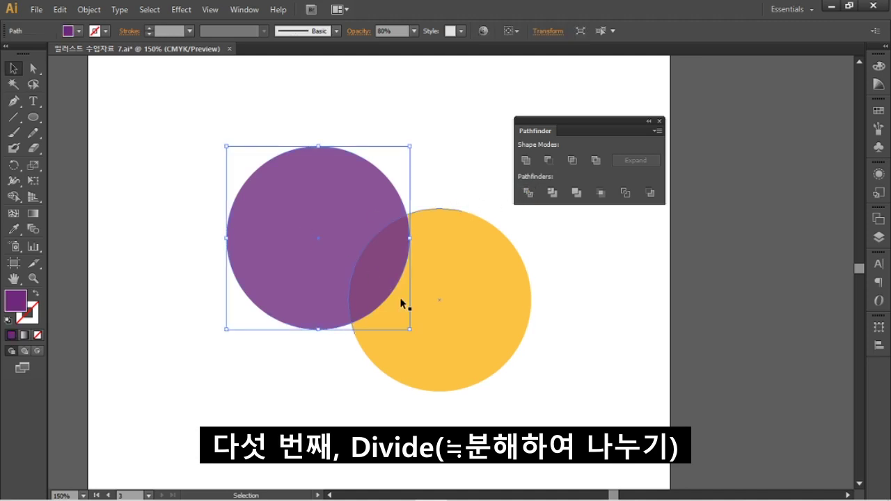
click(448, 298)
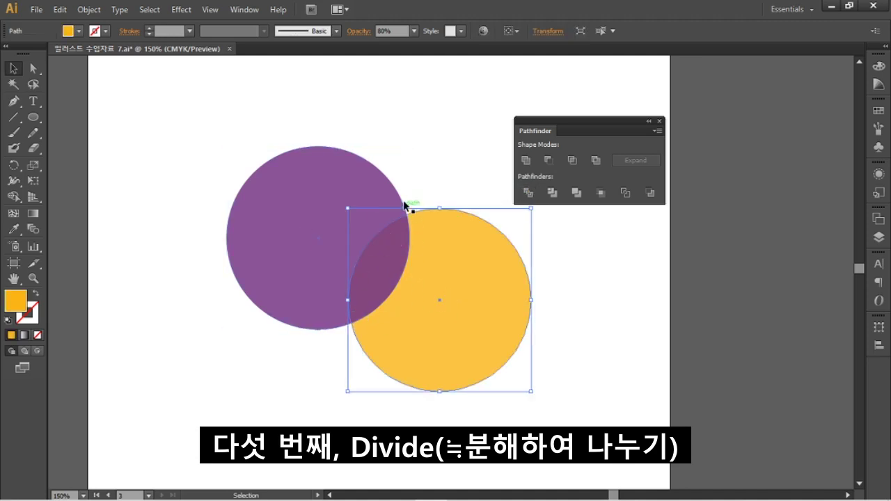
click(397, 174)
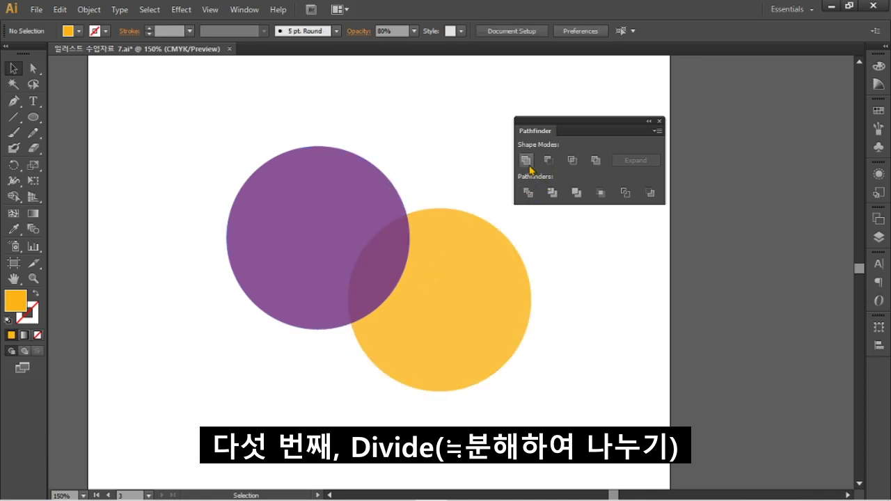
click(358, 192)
shift+click(467, 302)
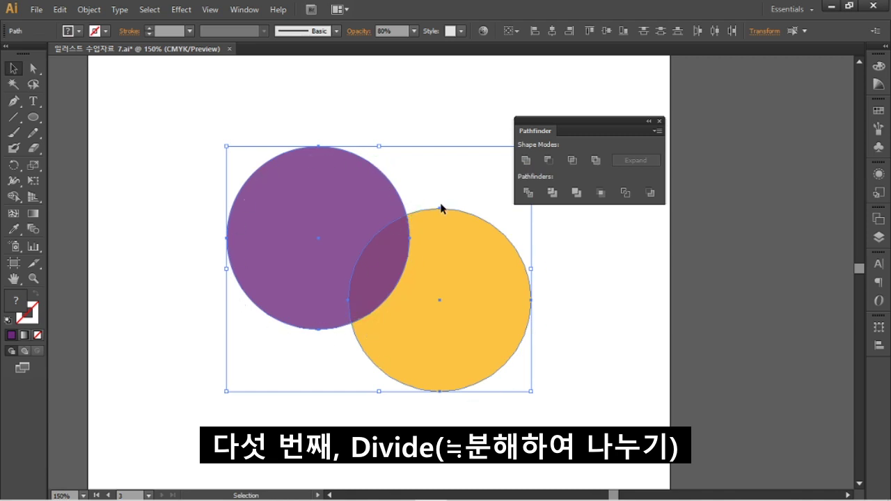
click(356, 209)
shift+click(434, 280)
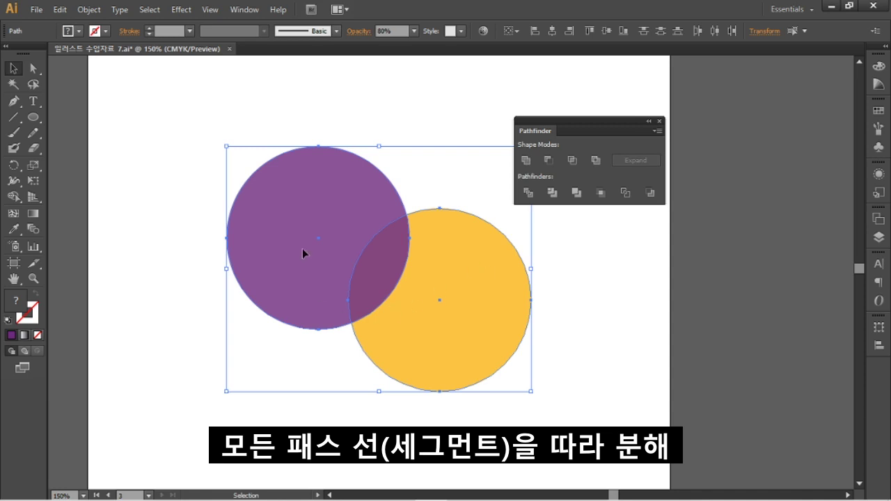
click(534, 198)
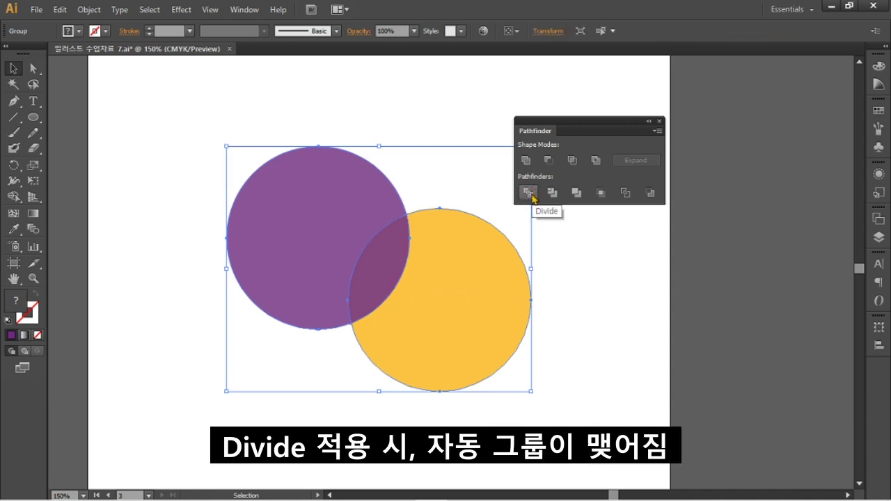
Move the divided group upward as one object and undo the move.
key(ctrl+shift+a)
click(475, 320)
drag(475, 320, 481, 253)
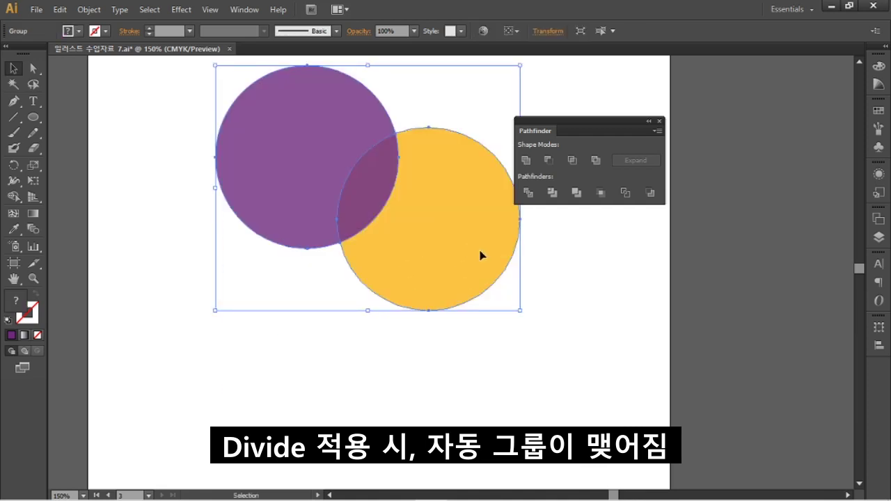
key(ctrl+z)
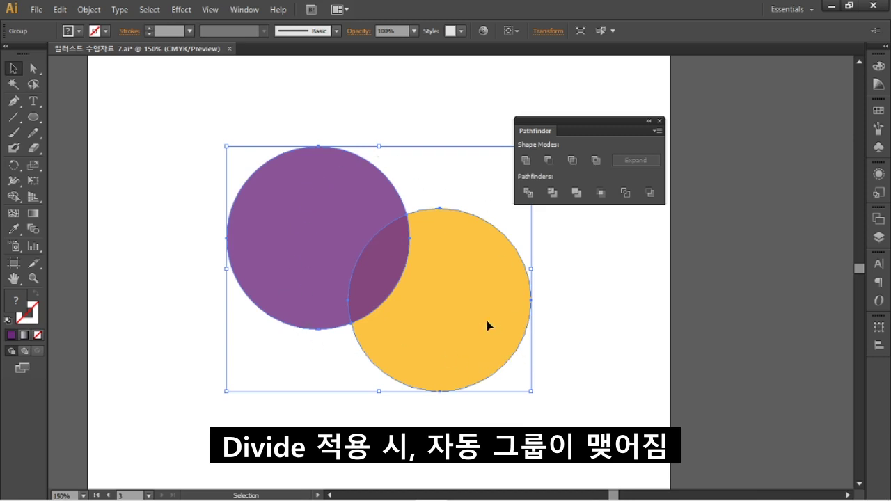
Reselect the divided group and enter isolation mode to work on its individual pieces.
click(573, 304)
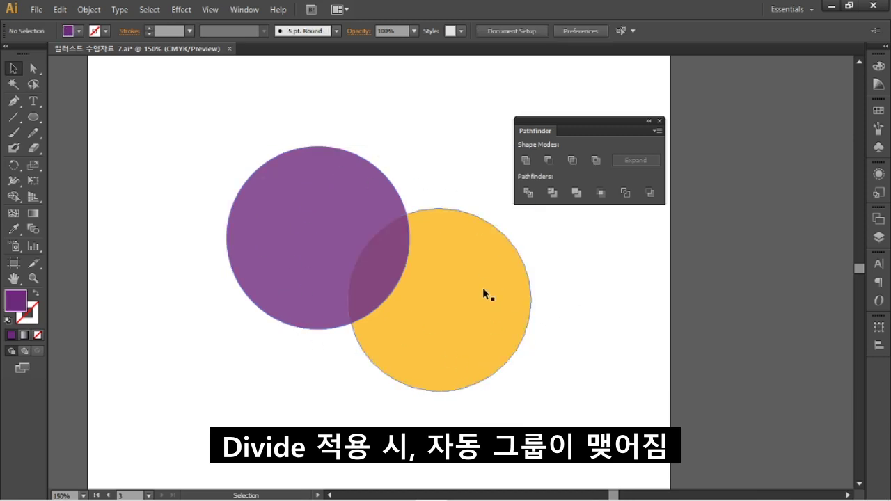
right_click(483, 269)
click(473, 270)
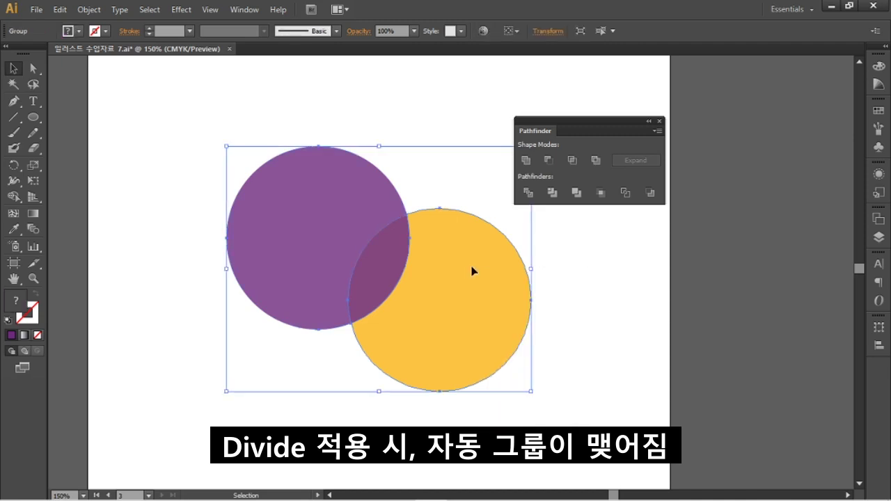
right_click(473, 268)
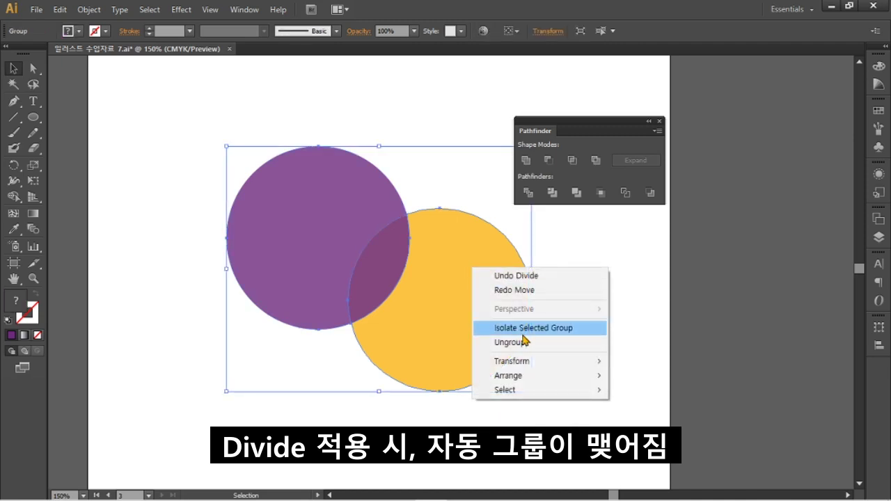
click(583, 264)
double_click(461, 285)
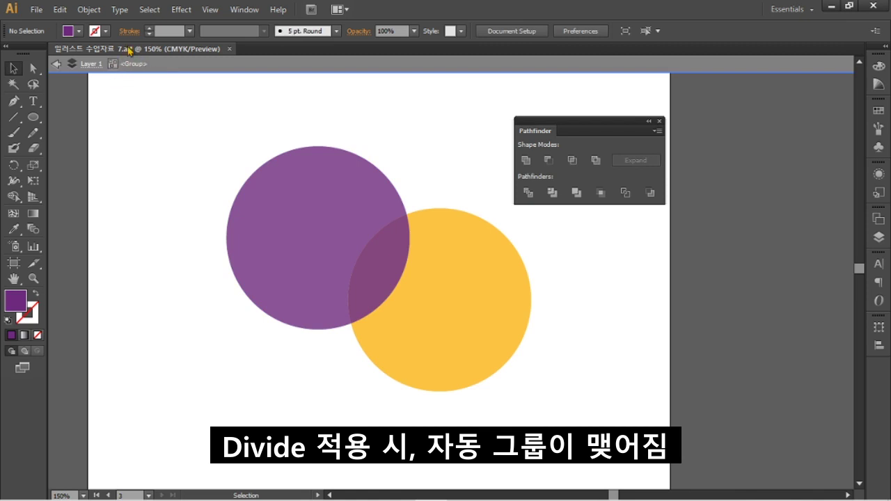
Move the purple overlap piece above the yellow circle and the yellow overlap piece below the purple circle.
click(295, 229)
click(471, 318)
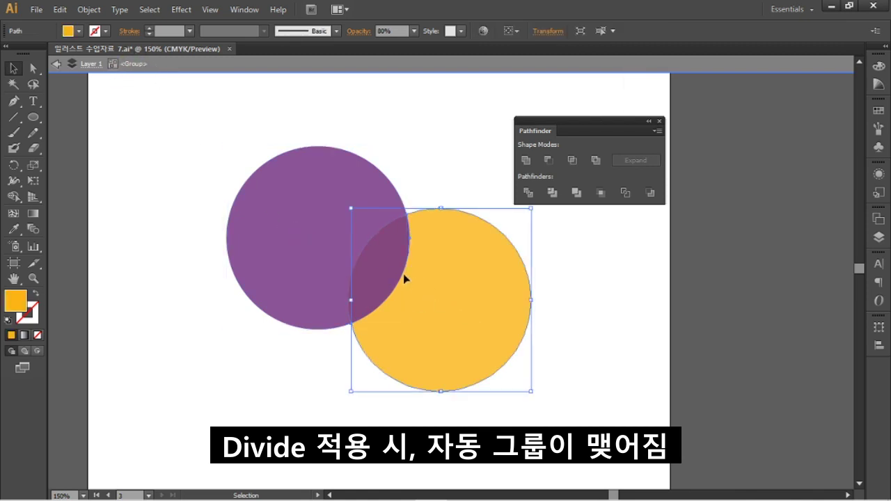
click(389, 280)
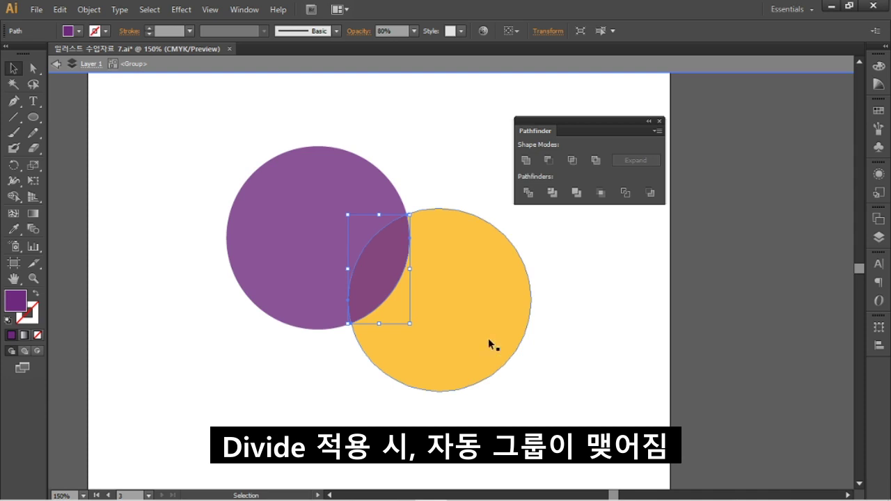
drag(391, 279, 462, 156)
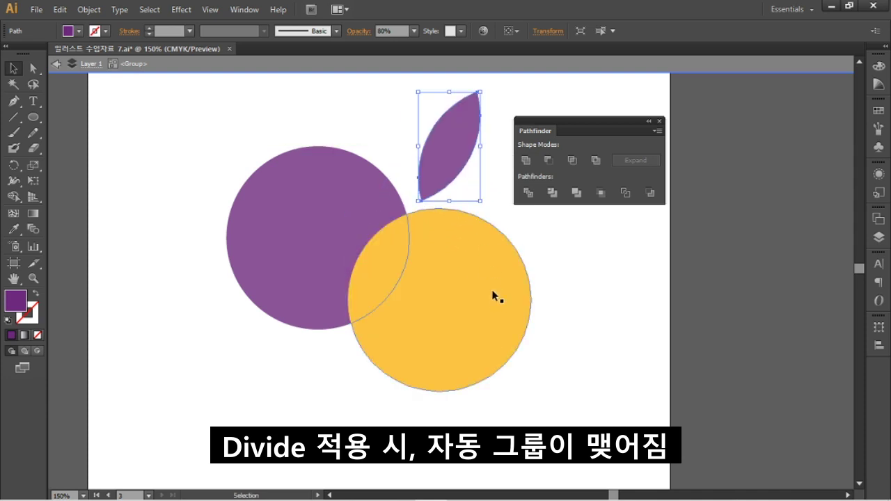
drag(392, 279, 332, 408)
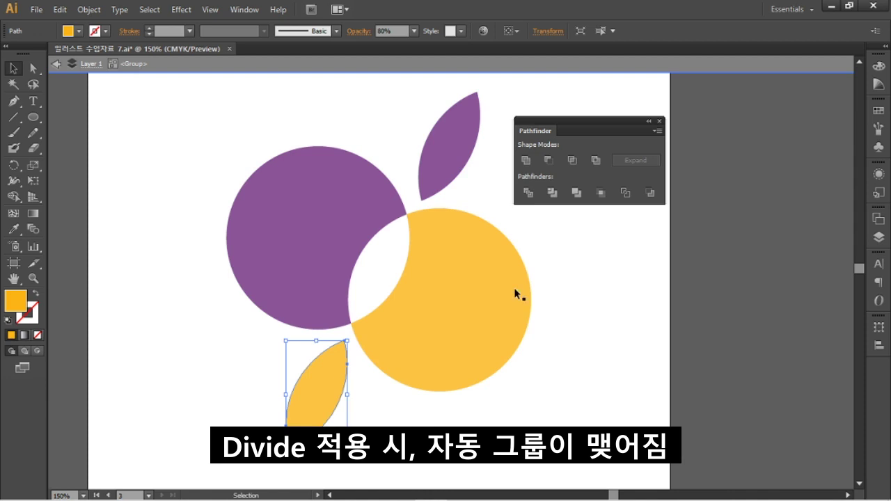
Separate the two remaining crescent pieces by moving the yellow one and the purple one away from each other.
click(348, 235)
click(378, 282)
click(417, 230)
click(421, 202)
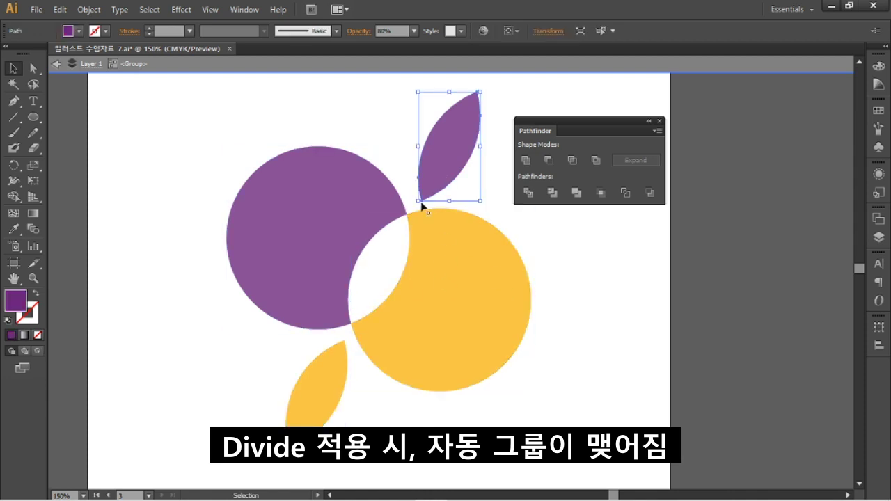
click(333, 352)
drag(463, 303, 505, 314)
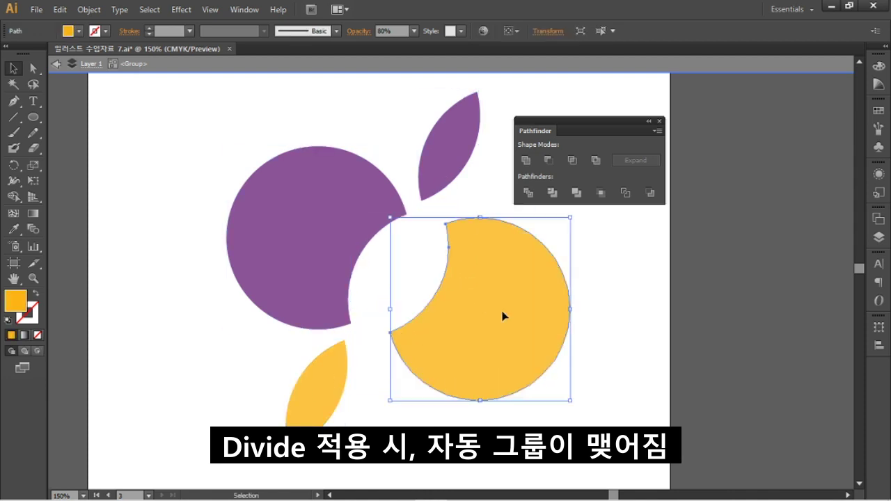
drag(310, 238, 271, 244)
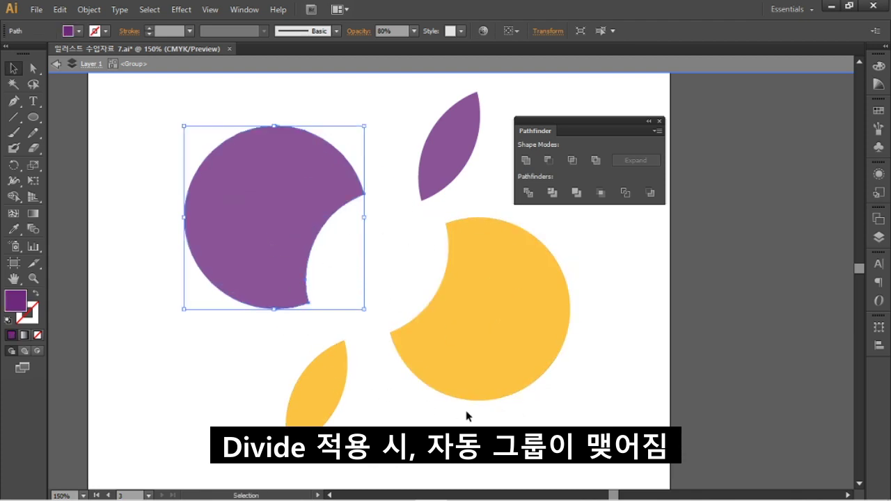
Exit isolation mode, select the group of separated pieces to check its extent and clear the selection.
double_click(389, 158)
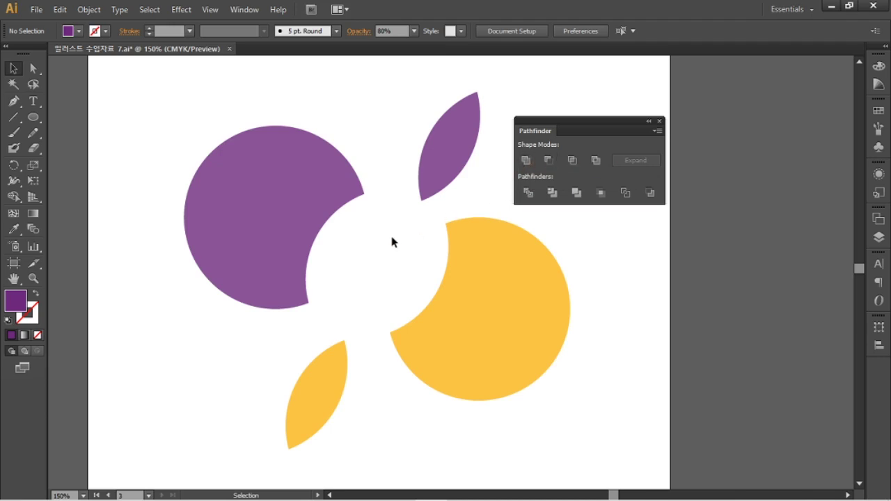
click(309, 185)
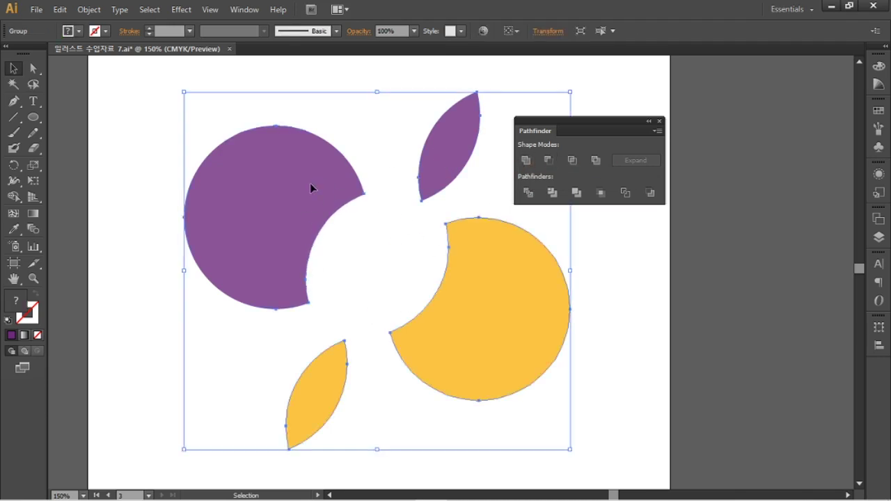
click(412, 264)
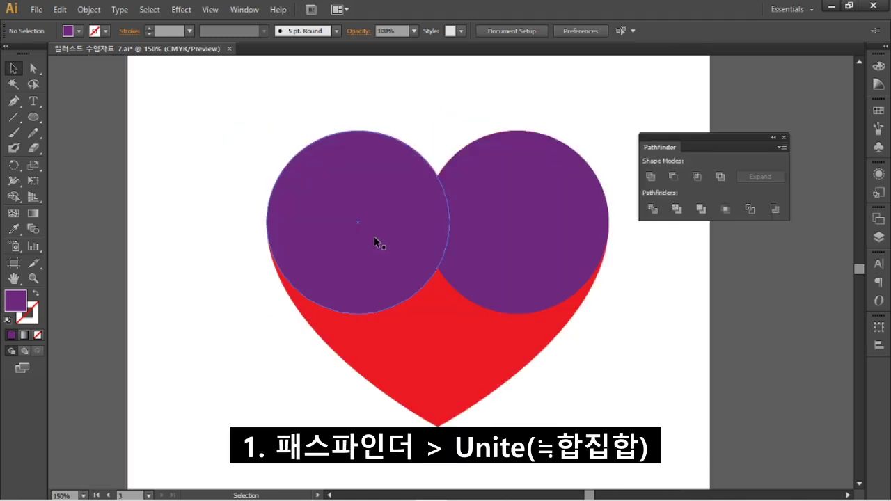
Combine the two overlapping purple circles on the red heart into one shape with Unite and deselect it.
click(374, 237)
shift+click(515, 227)
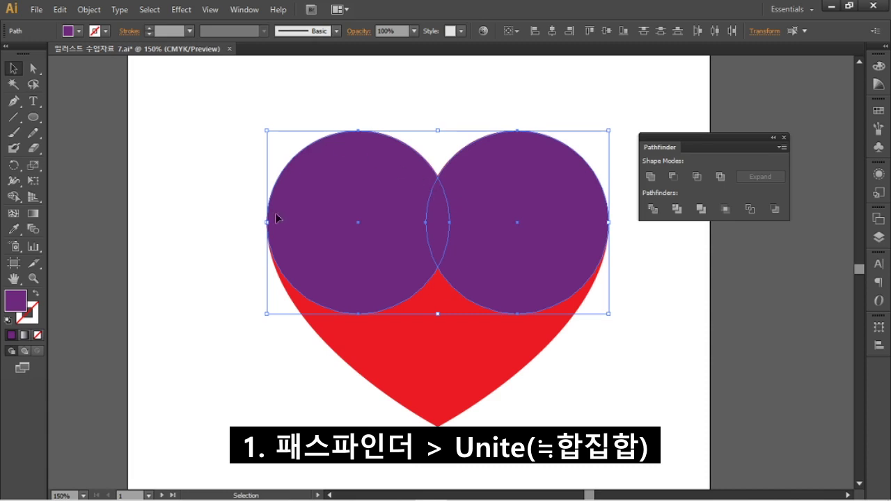
click(651, 177)
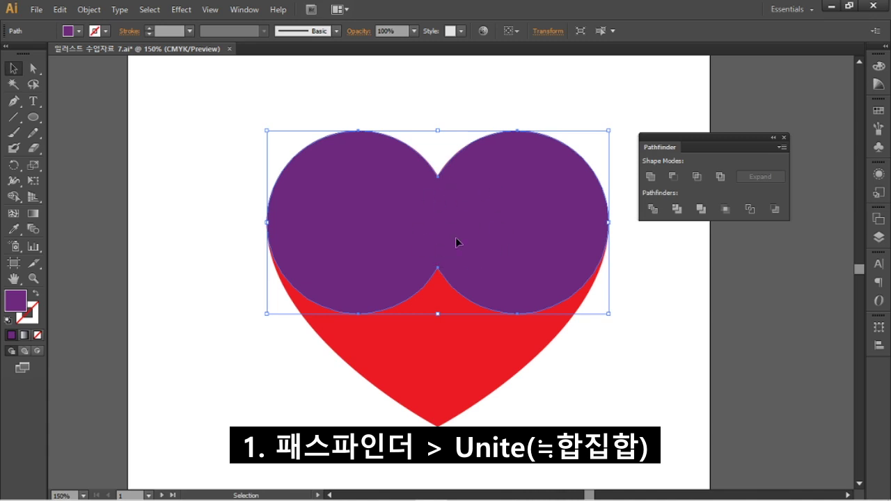
click(62, 74)
Convert the purple shape's lower middle anchor point to a corner with the Convert Anchor Point Tool.
click(33, 68)
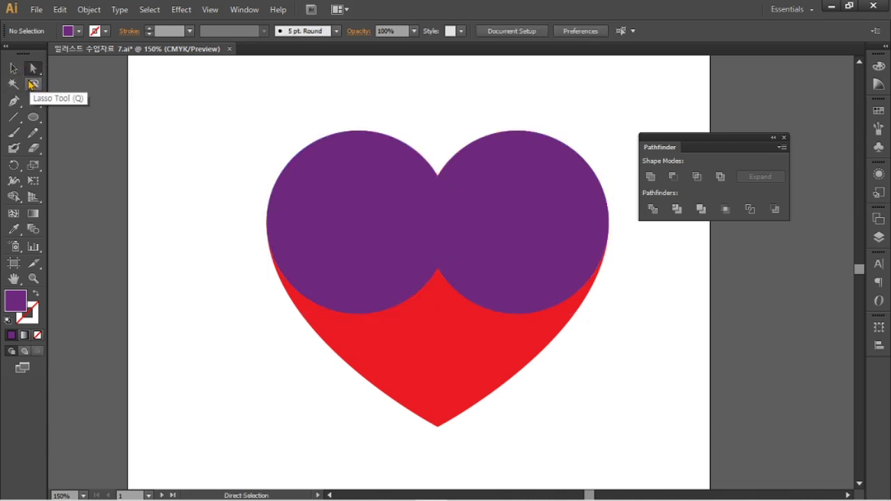
click(436, 268)
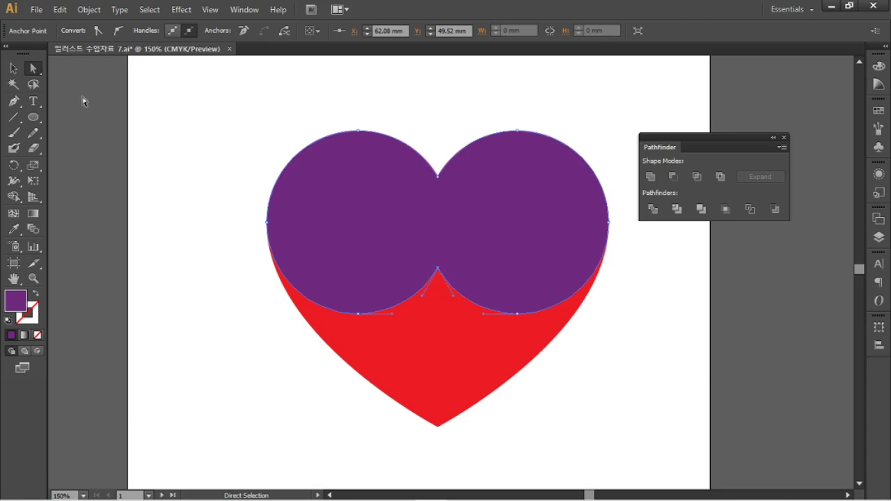
alt+click(13, 101)
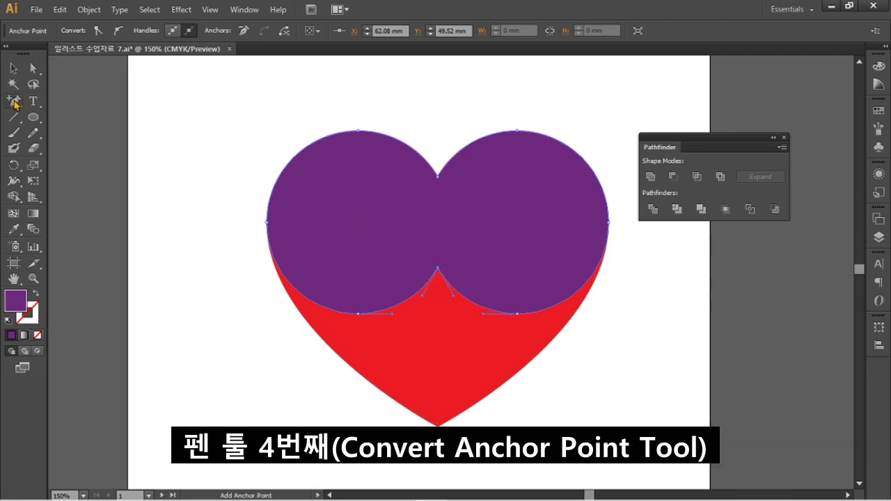
alt+click(13, 101)
alt+click(13, 101)
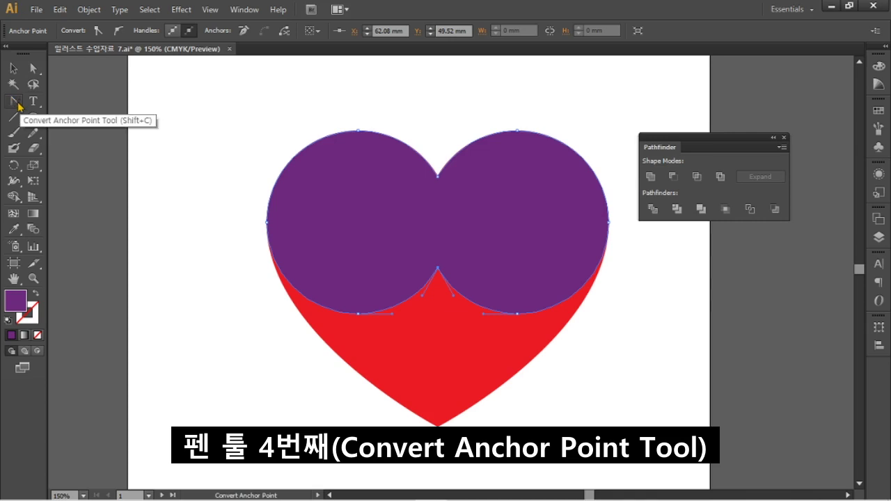
click(437, 268)
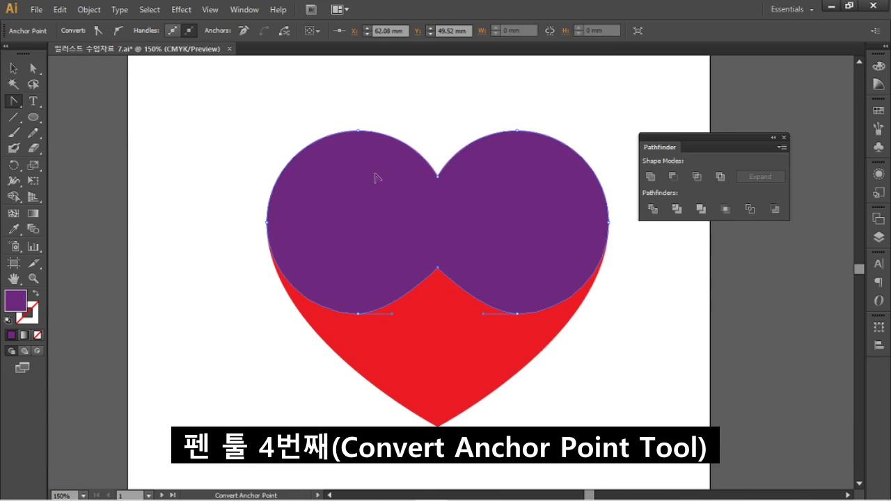
Move the purple shape's lower middle anchor point straight down to the bottom tip of the red heart.
click(33, 68)
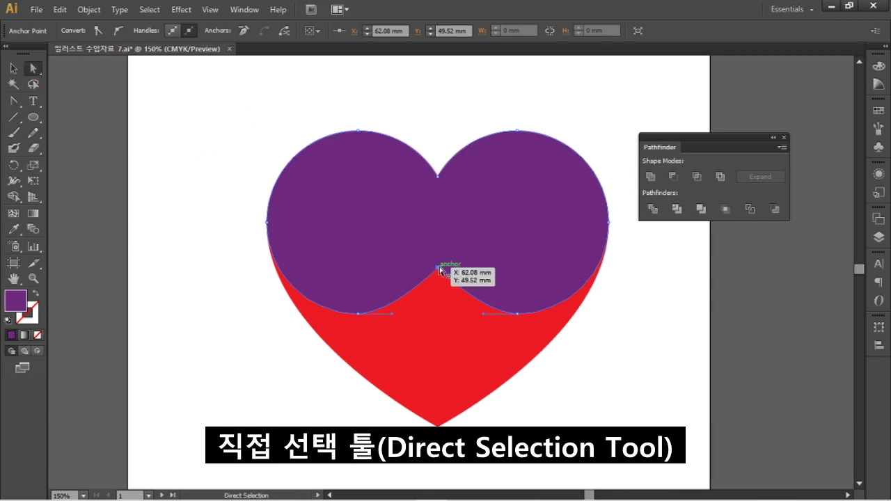
drag(439, 270, 440, 366)
drag(440, 375, 438, 424)
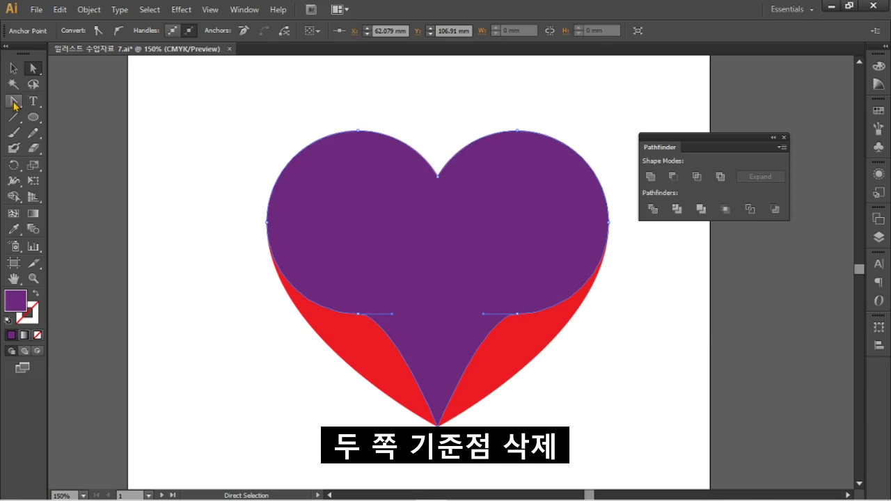
Delete the two lower anchor points on either side of the purple shape's tip with the Delete Anchor Point Tool.
key(minus)
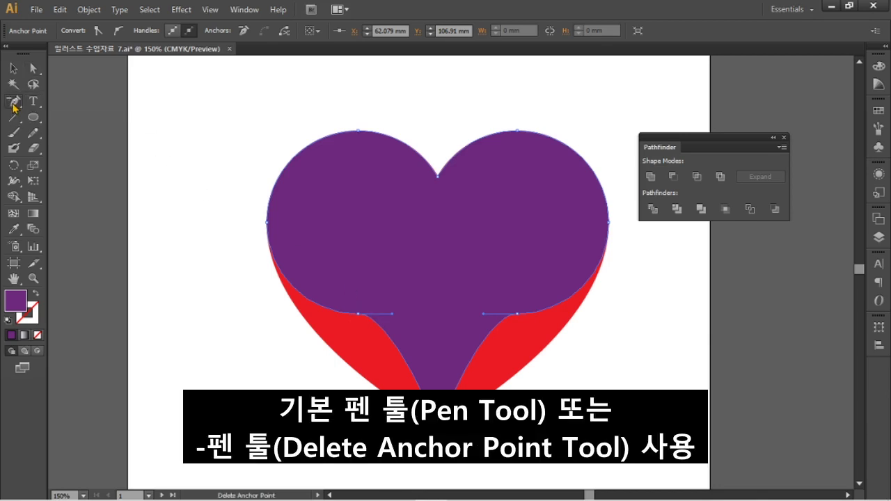
key(shift+c)
key(p)
key(alt)
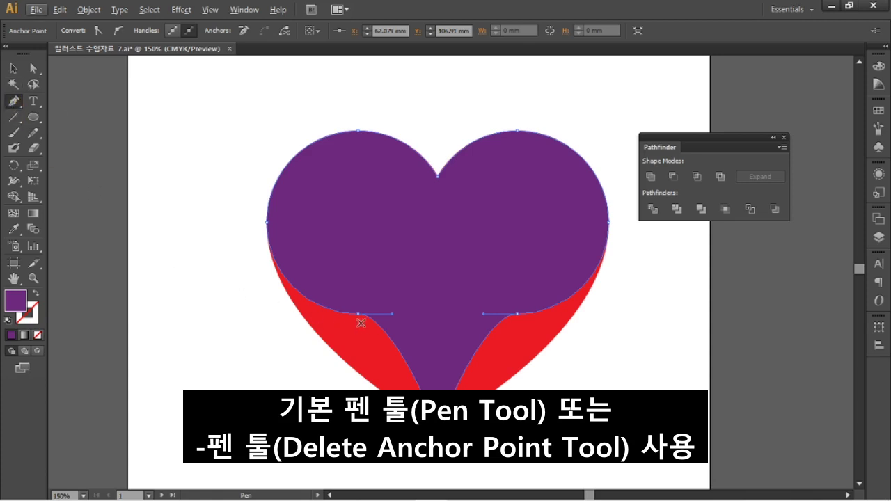
alt+click(14, 102)
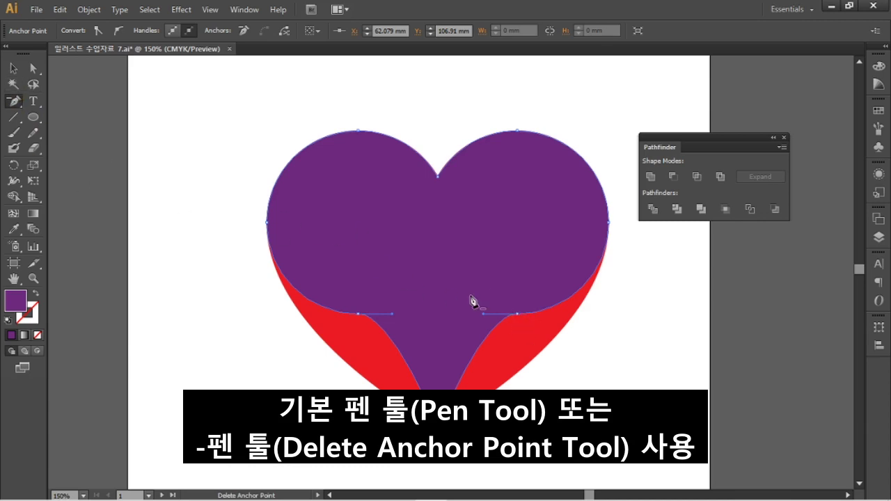
click(517, 313)
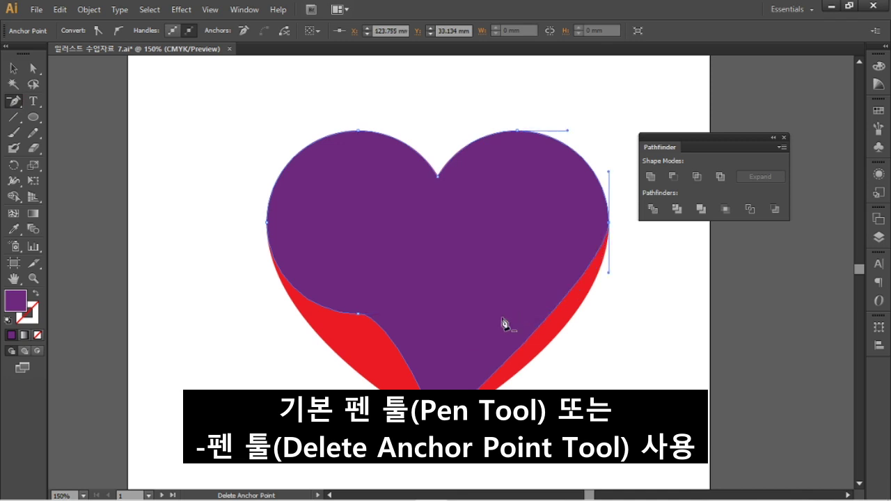
click(357, 313)
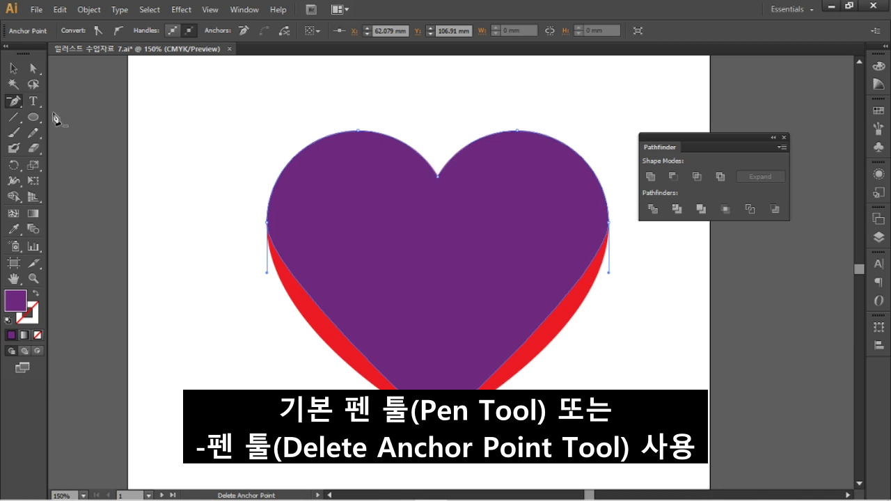
Try lengthening the lower handles of the purple heart's two side anchor points to match the red outline, and undo both adjustments.
click(33, 68)
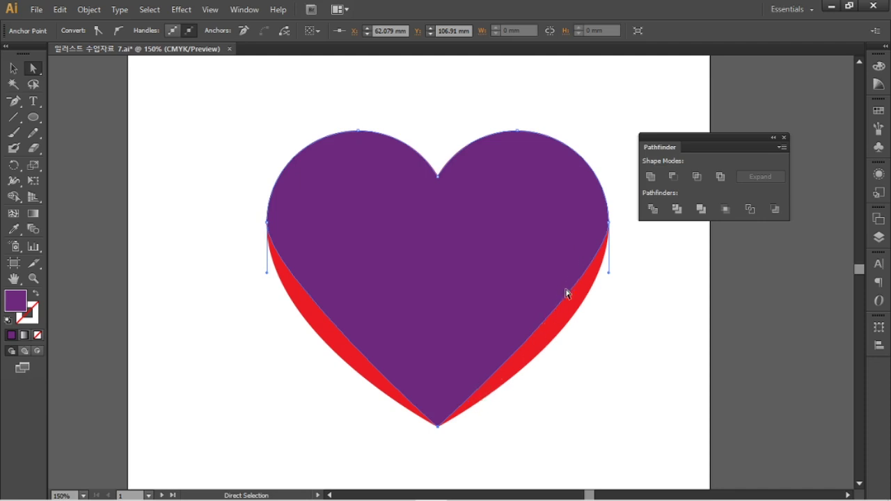
click(610, 223)
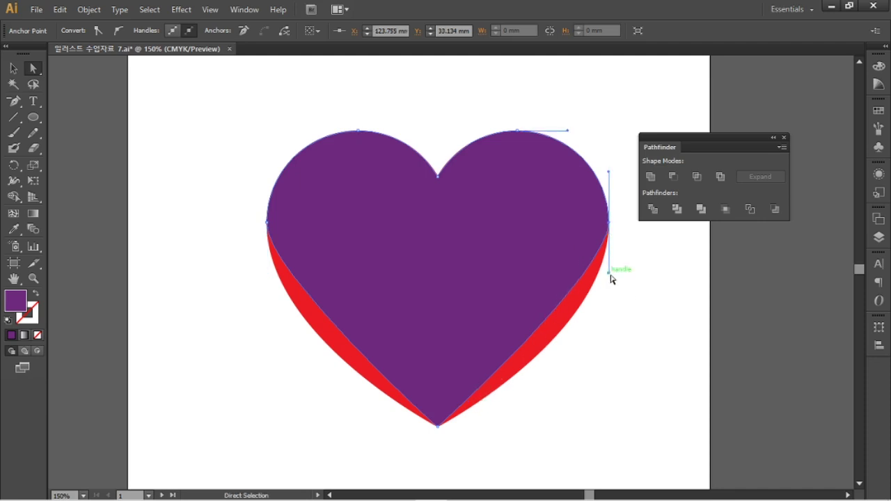
drag(609, 275, 606, 340)
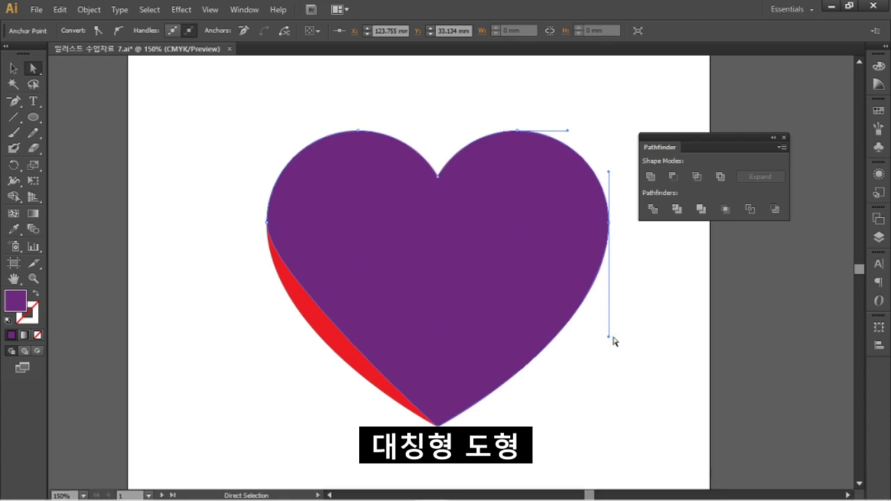
click(268, 222)
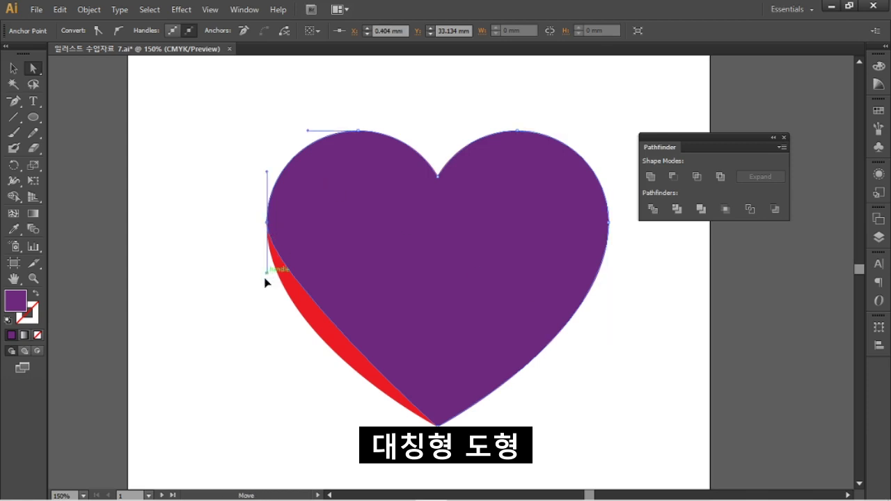
drag(265, 280, 266, 364)
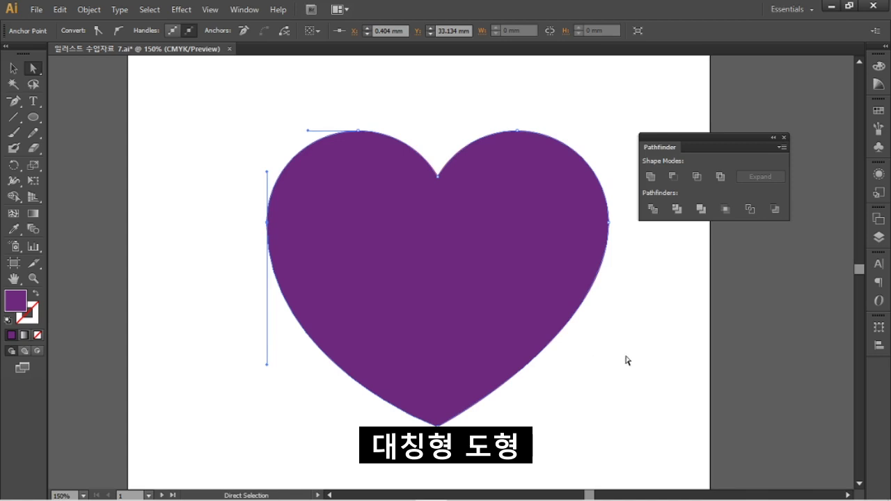
key(ctrl+z)
key(ctrl+z)
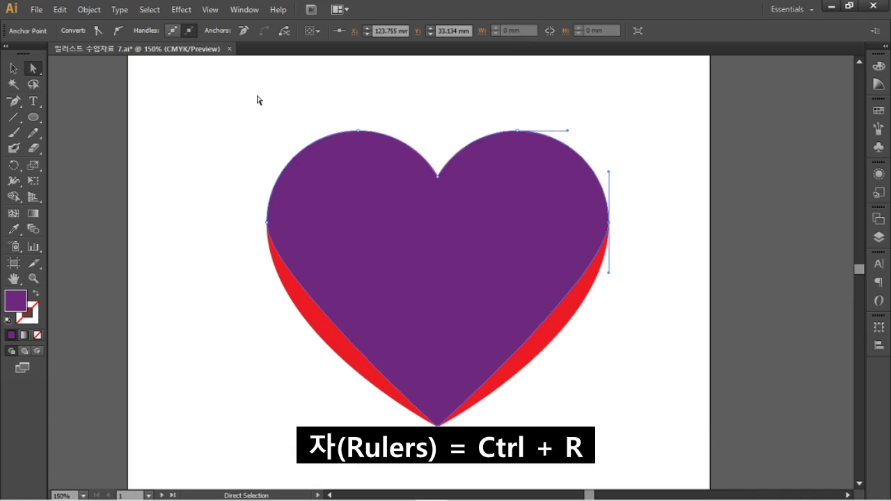
Show the rulers and look through the available ruler units, keeping Millimeters.
key(ctrl+r)
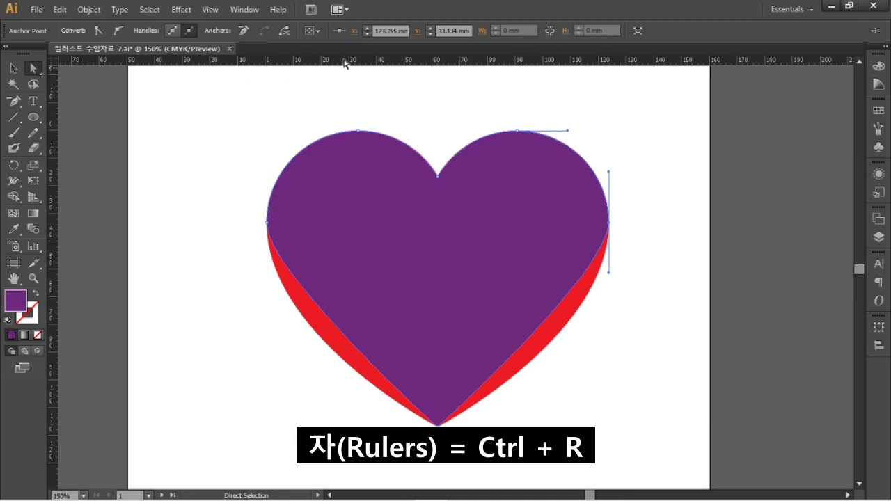
key(ctrl+r)
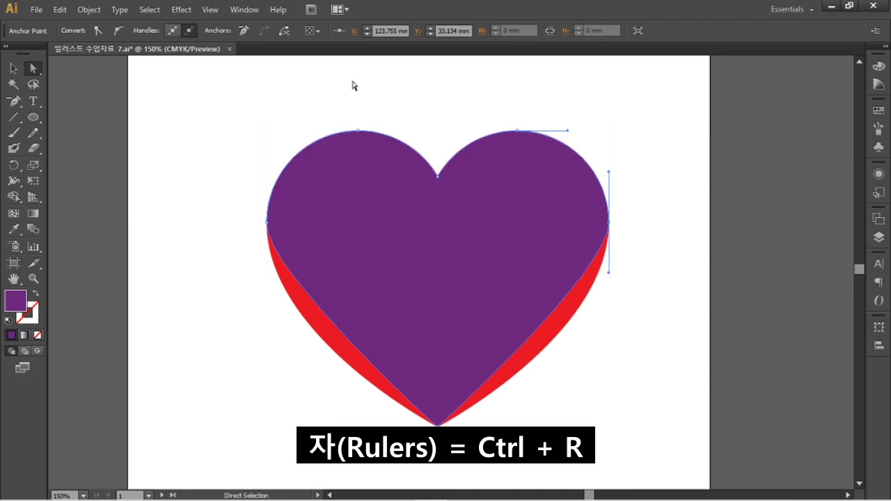
key(ctrl+r)
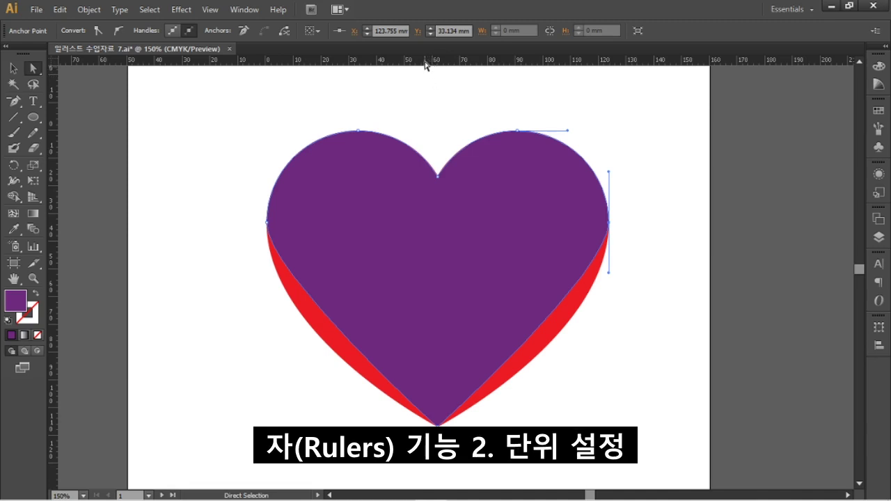
right_click(478, 64)
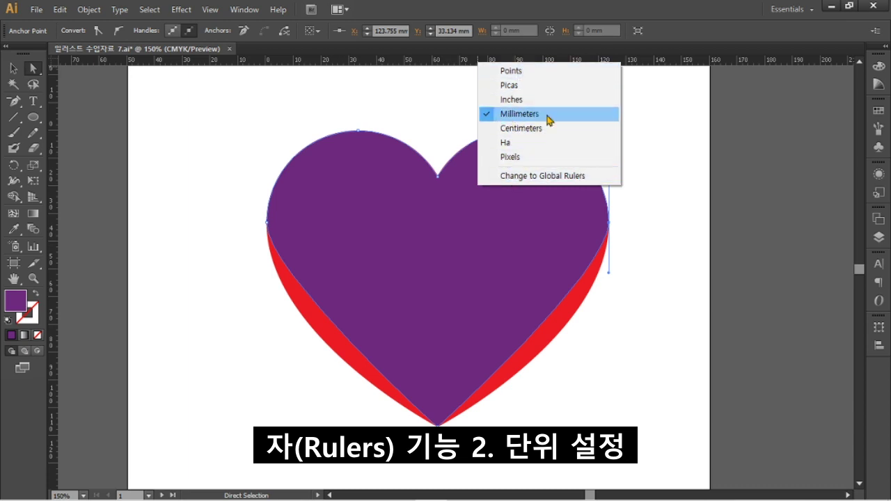
click(473, 66)
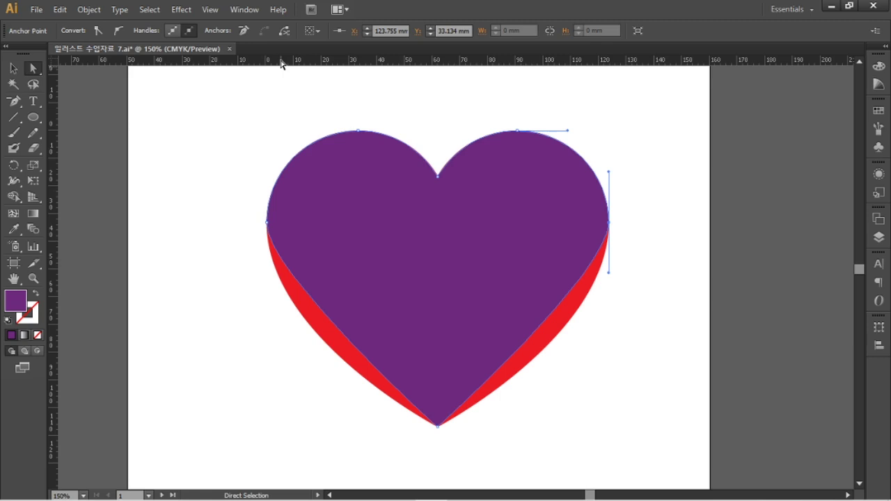
Place a horizontal guide across the heart's lower part at about 72 mm and deselect the heart.
drag(281, 64, 364, 332)
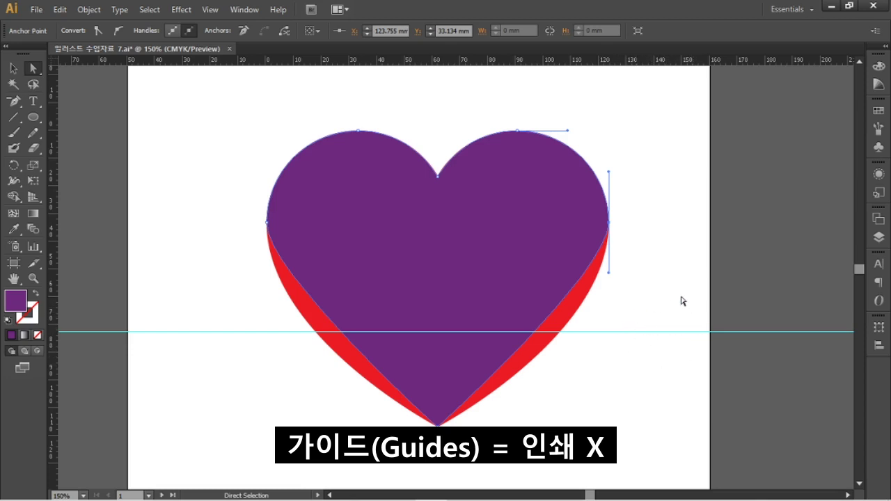
click(653, 344)
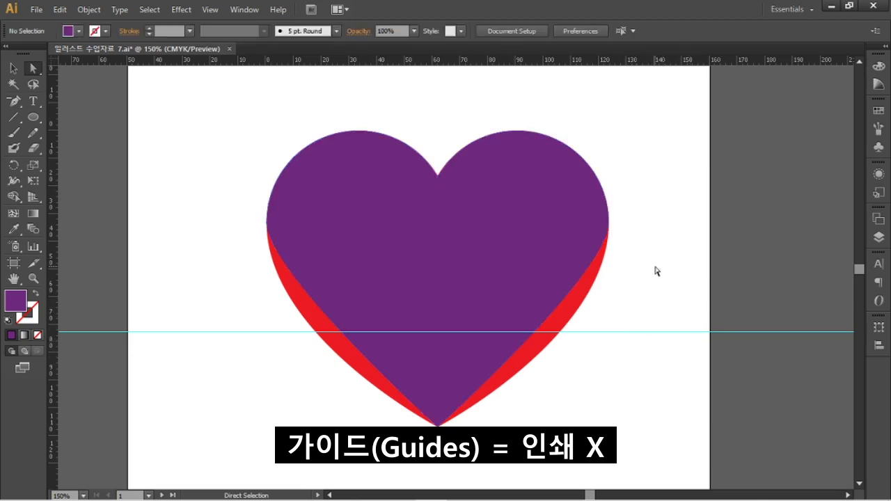
drag(652, 292, 696, 359)
drag(634, 293, 696, 383)
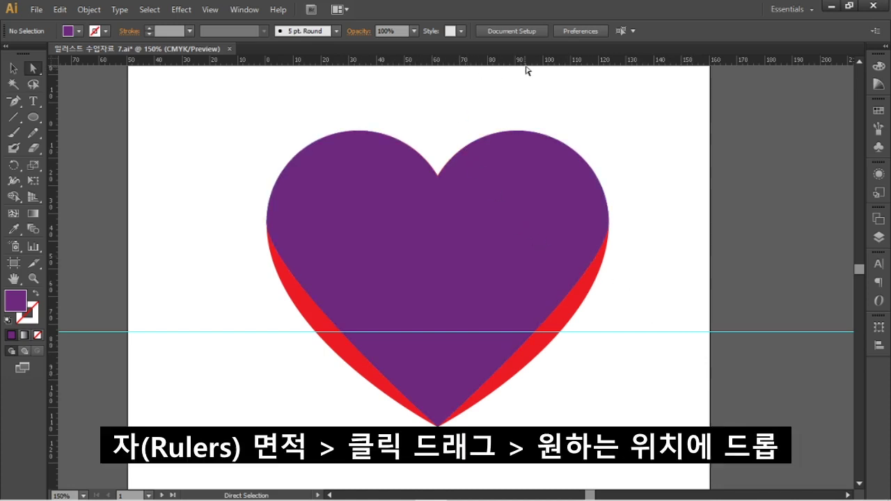
Place a horizontal guide along the heart's top edge and a vertical guide through its centre notch.
drag(535, 66, 657, 118)
drag(655, 135, 655, 129)
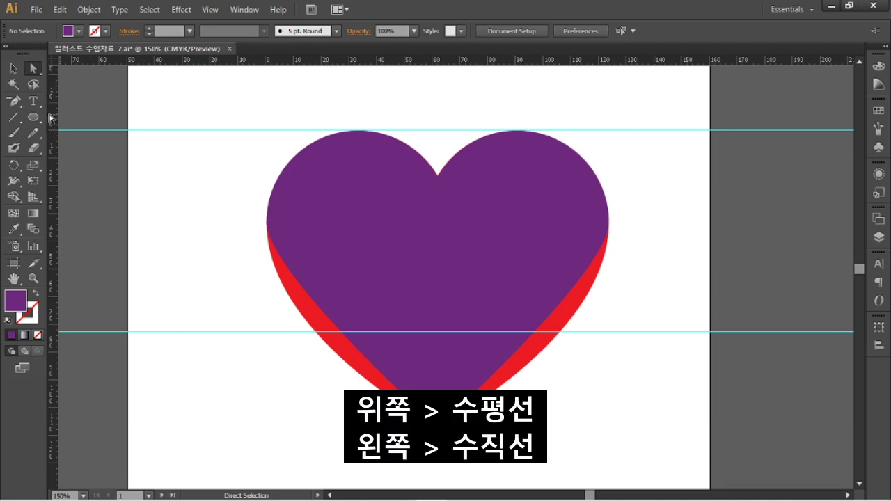
drag(52, 120, 437, 196)
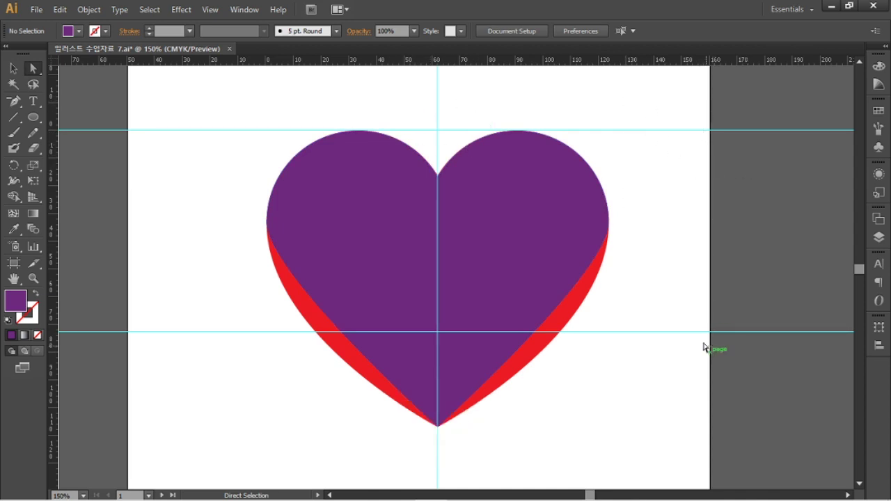
drag(442, 294, 372, 242)
key(ctrl+z)
click(674, 251)
Unlock the guides and select the horizontal guide across the heart's lower part.
click(210, 9)
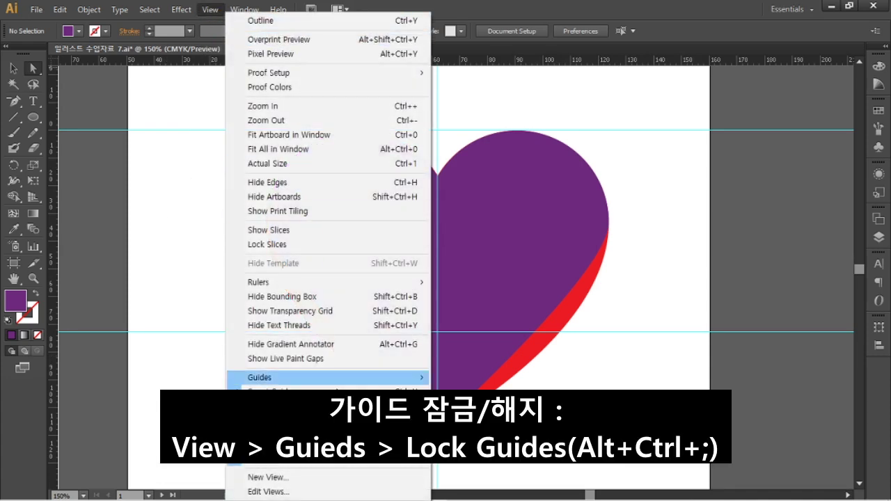
mouse_move(250, 380)
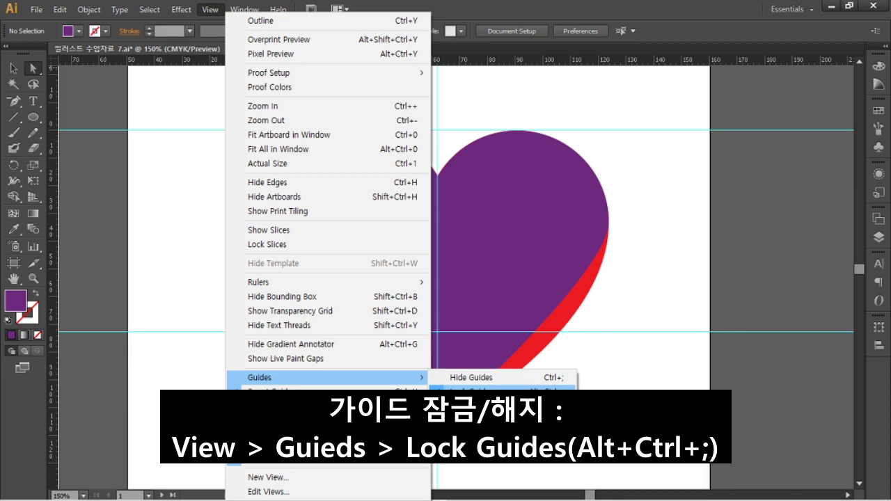
click(501, 391)
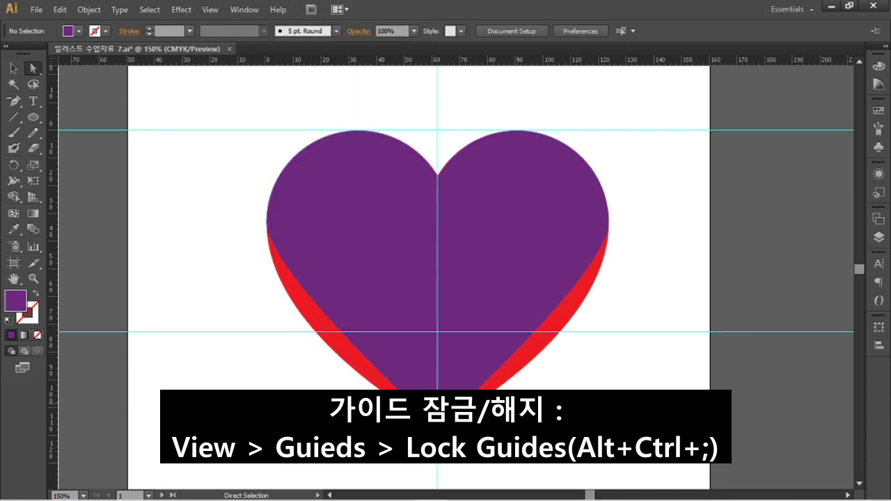
drag(686, 366, 661, 378)
key(ctrl+z)
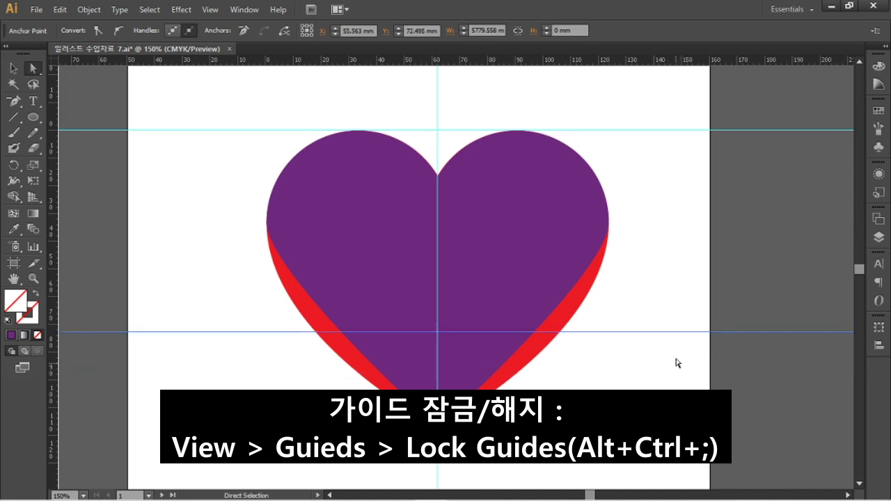
Move the upper horizontal guide down to just below the heart's notch, at about 18 mm.
click(657, 130)
drag(659, 131, 658, 183)
click(670, 296)
click(654, 182)
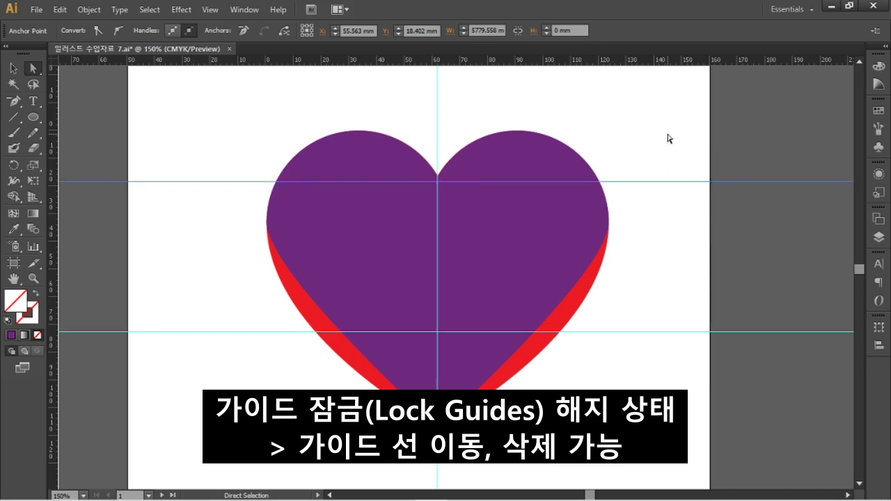
click(671, 182)
Move the upper horizontal guide above the heart to about -6 mm and delete it.
click(646, 167)
drag(647, 182, 660, 114)
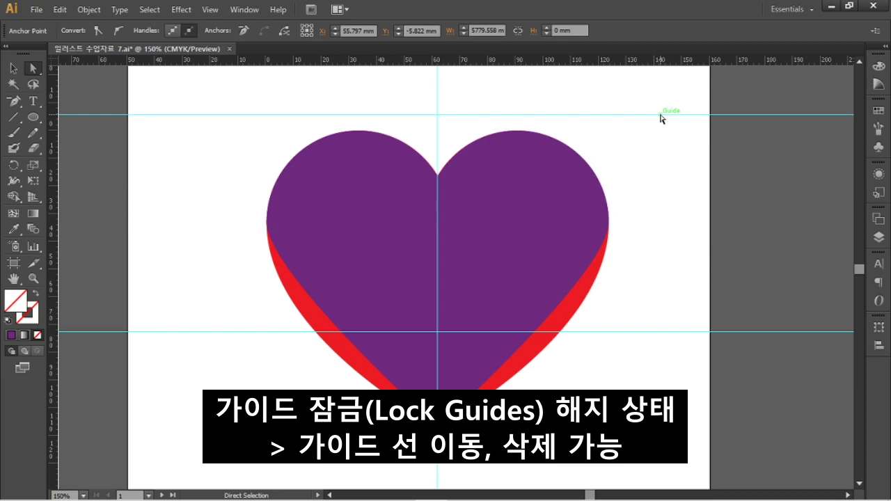
click(660, 115)
key(Delete)
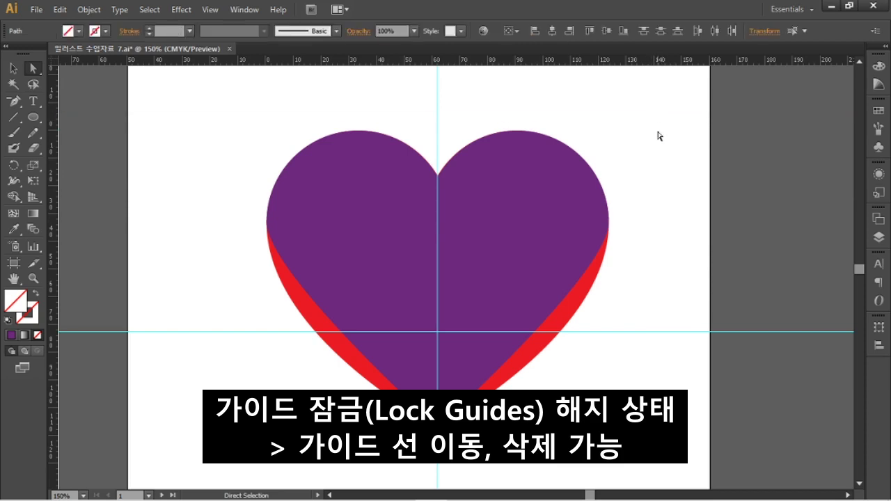
Select the remaining horizontal guide, lock the guides again and try to select the locked guide.
drag(471, 97, 368, 83)
drag(640, 348, 620, 290)
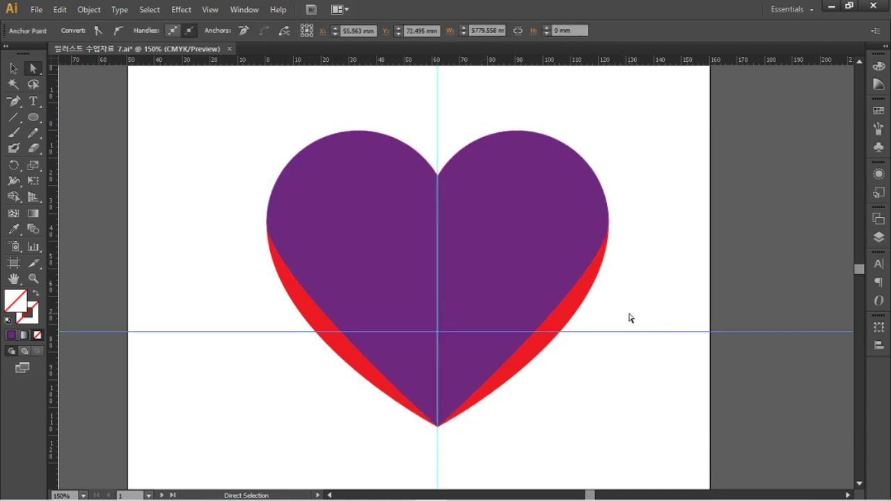
click(210, 9)
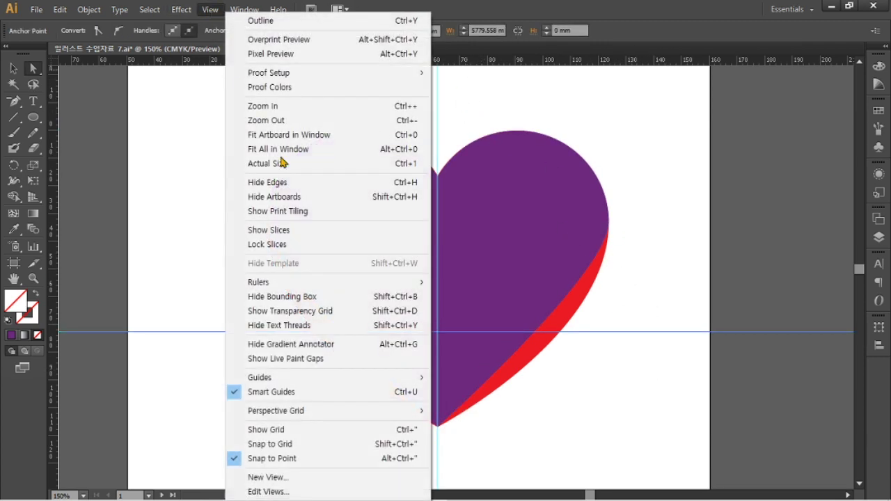
mouse_move(352, 380)
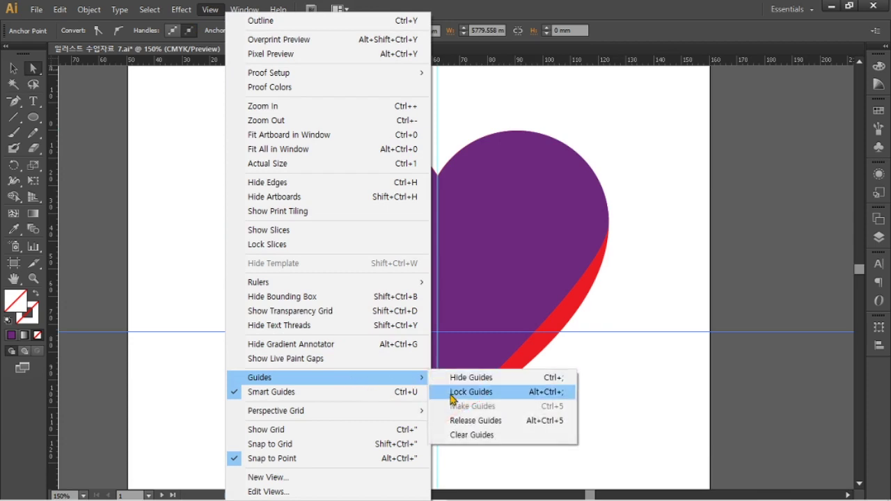
click(438, 393)
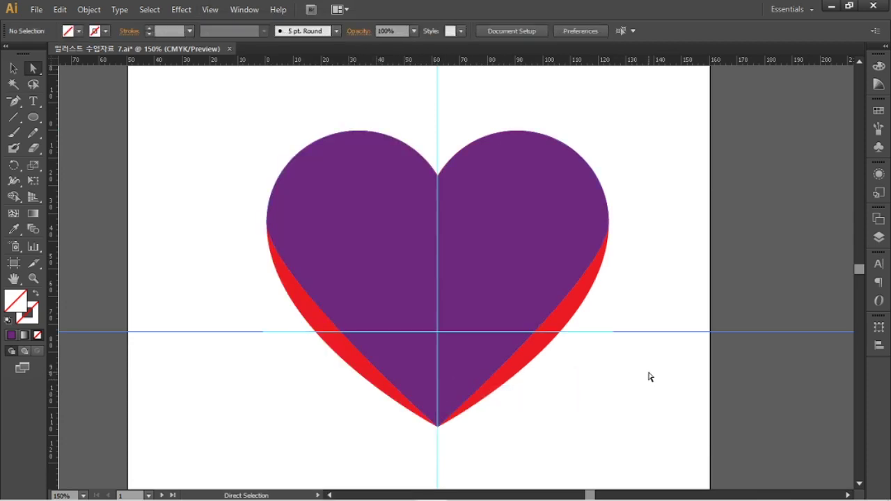
drag(672, 355, 642, 279)
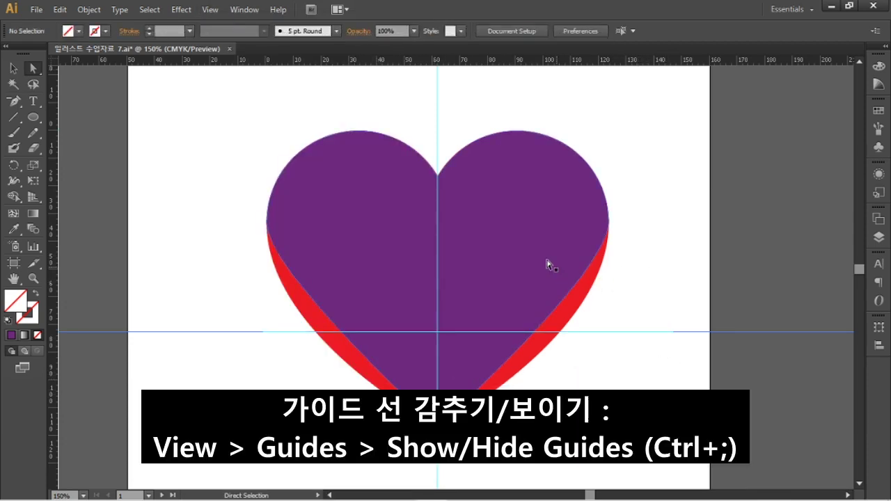
Extend the lower handle of the heart's right side anchor straight down to the horizontal guide, widening the lower right curve.
click(608, 221)
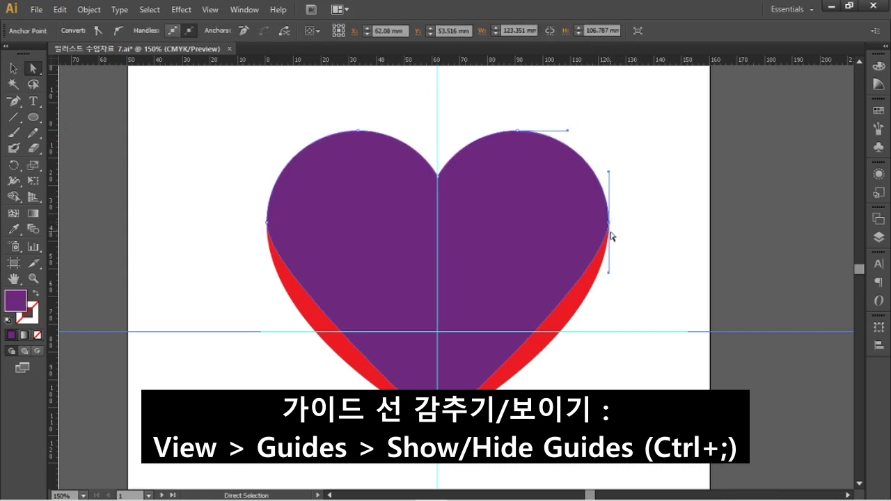
drag(610, 277, 609, 332)
click(628, 352)
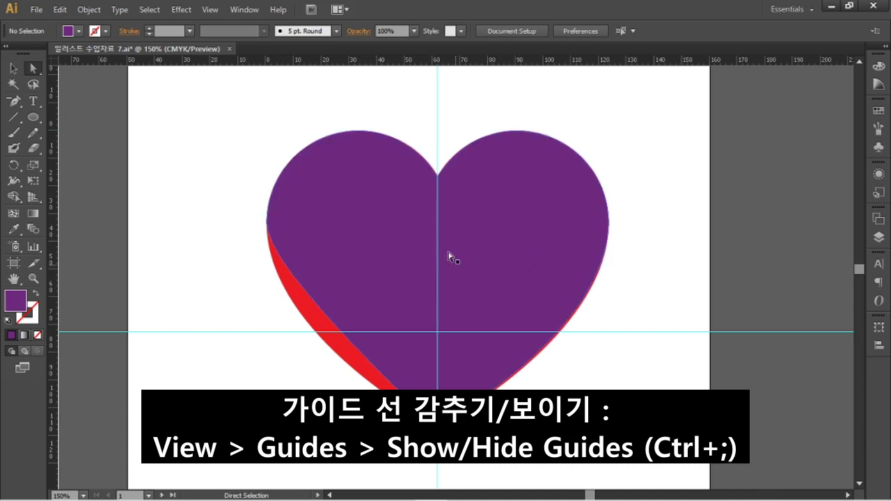
click(580, 200)
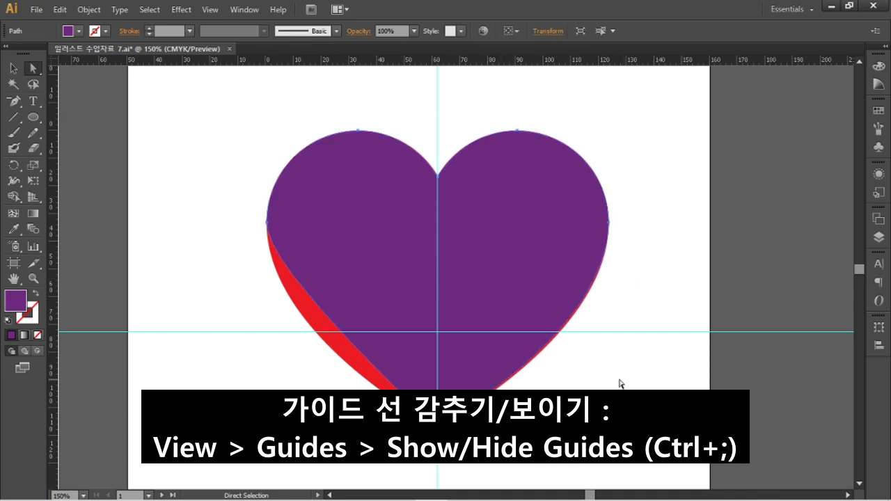
click(663, 275)
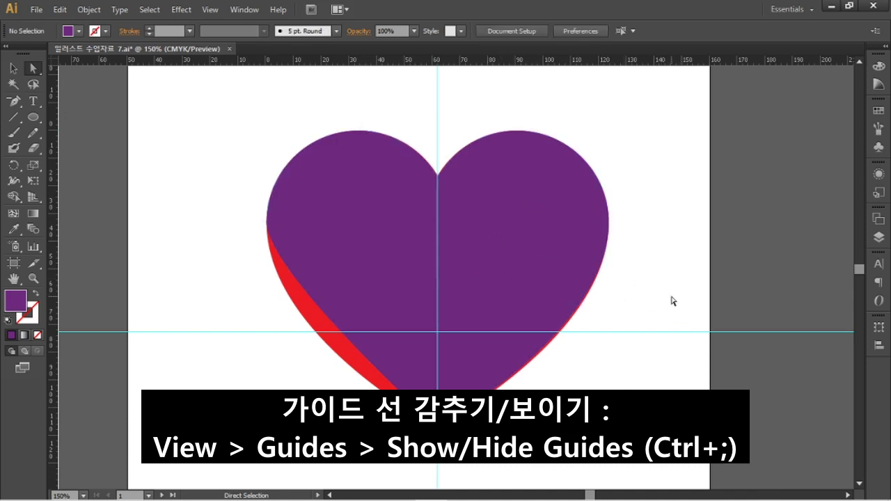
Toggle the guides' visibility off and on several times, leaving them shown.
key(ctrl)
key(ctrl+semicolon)
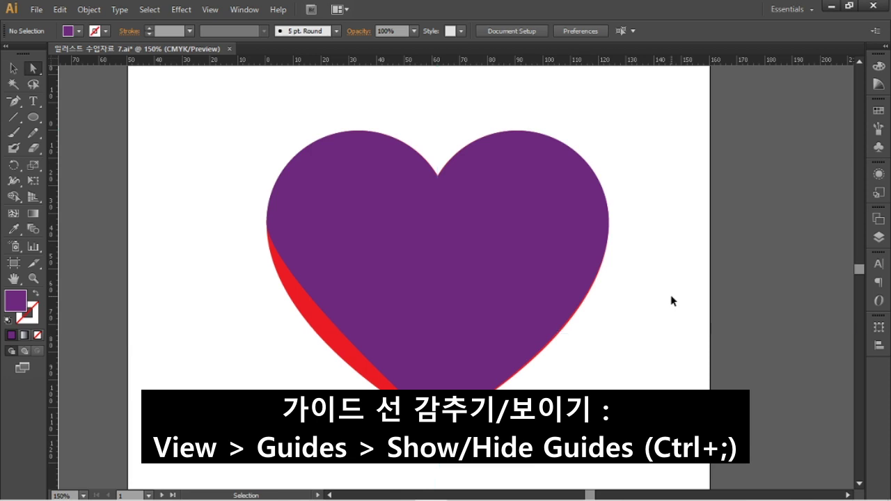
key(ctrl+semicolon)
key(ctrl+semicolon)
key(ctrl+semicolon)
key(ctrl+semicolon)
key(ctrl+semicolon)
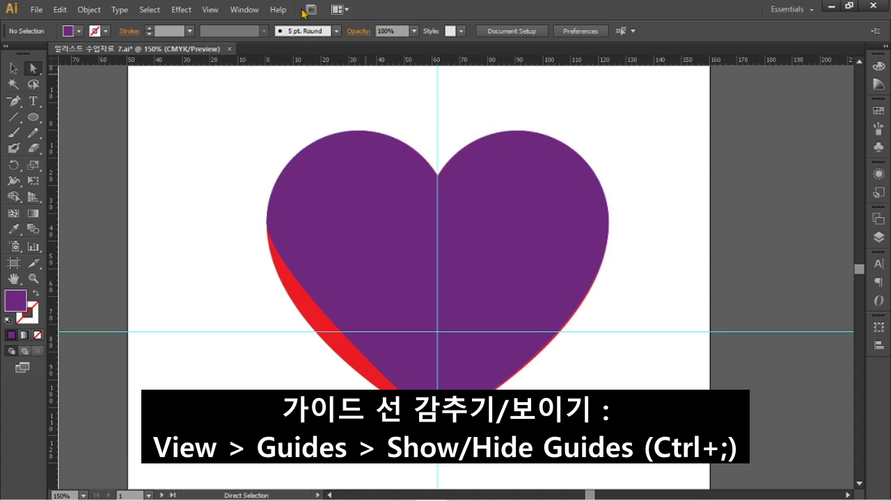
Clear all guides from the document.
click(211, 9)
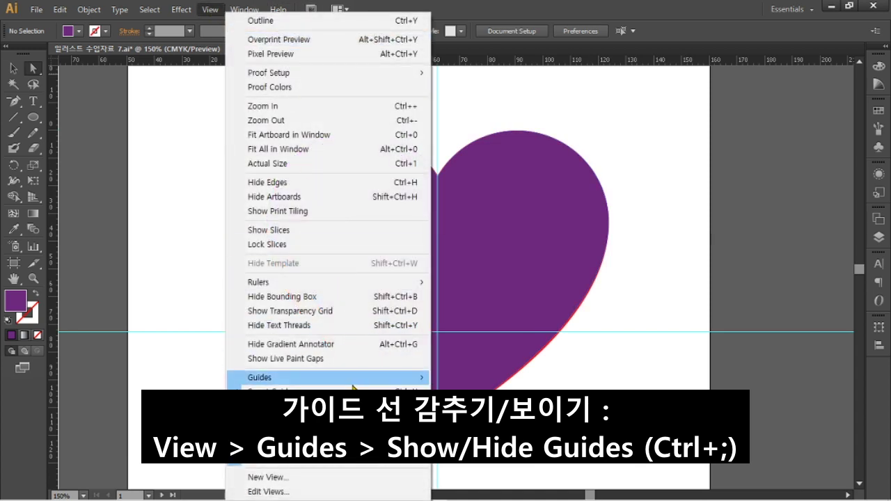
mouse_move(419, 383)
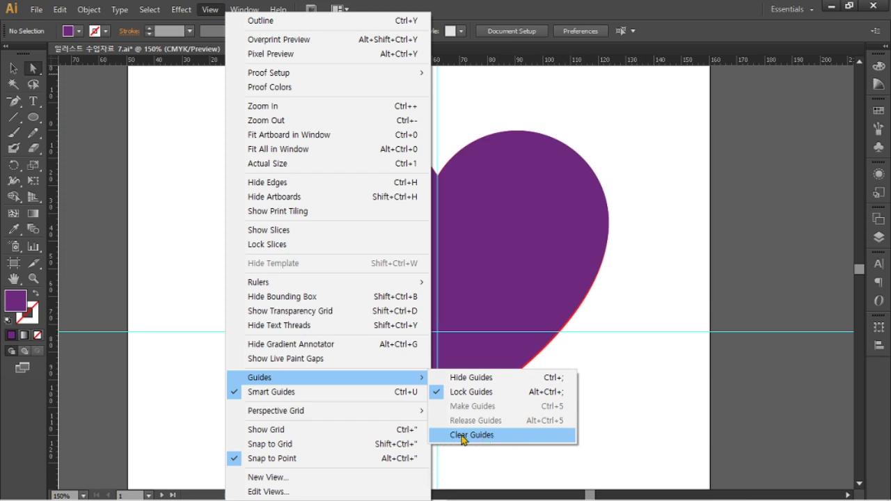
click(547, 438)
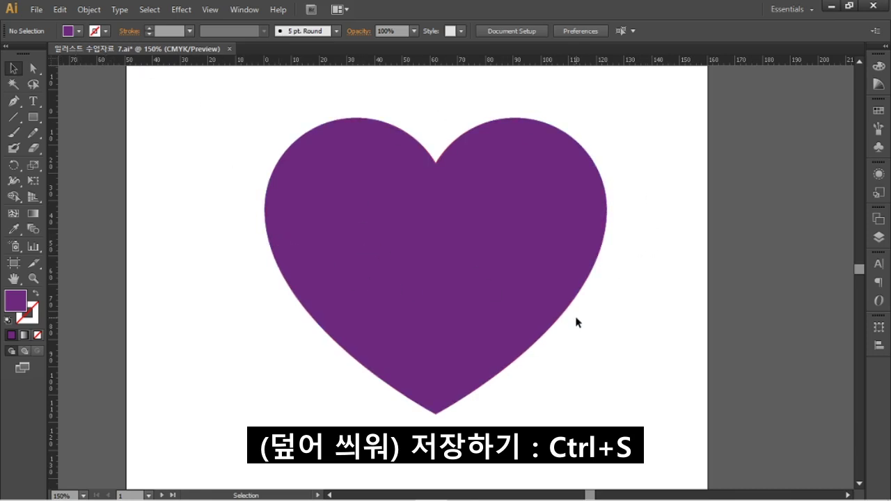
Save the document, and save a copy named 일러스트 수업자료 7(1).ai in the 7강 folder in Adobe Illustrator format.
key(ctrl)
key(ctrl+s)
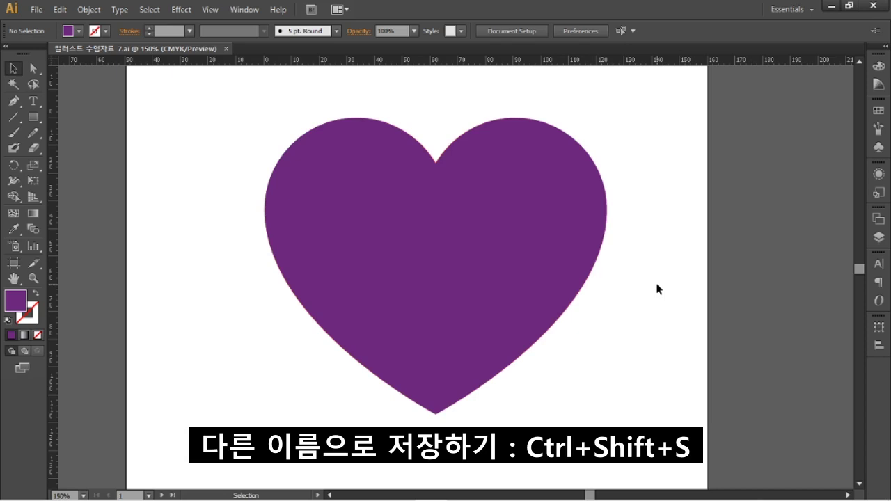
key(ctrl)
key(ctrl+shift+s)
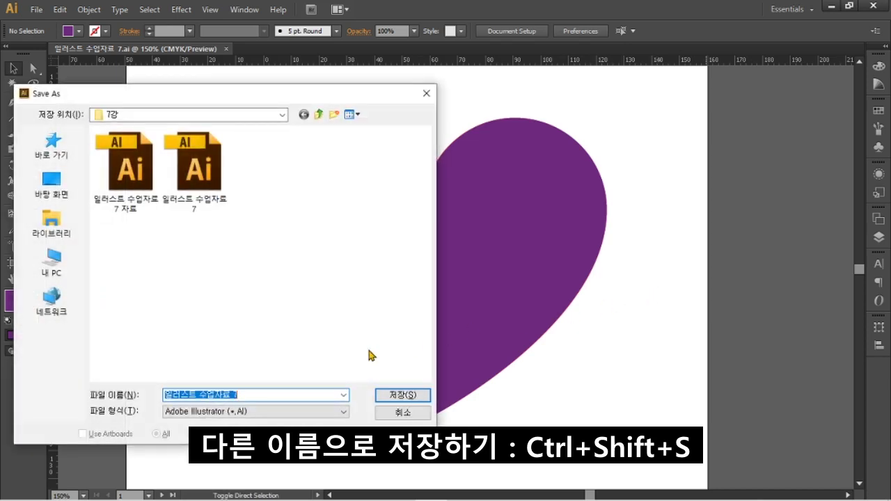
click(245, 394)
key(BackSpace)
text(7)
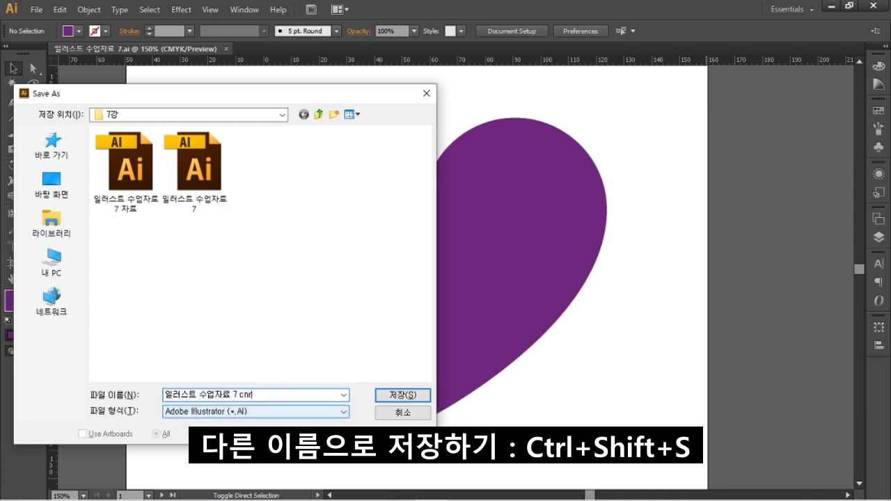
key(BackSpace)
text(7)
key(BackSpace)
text(7(1).ai)
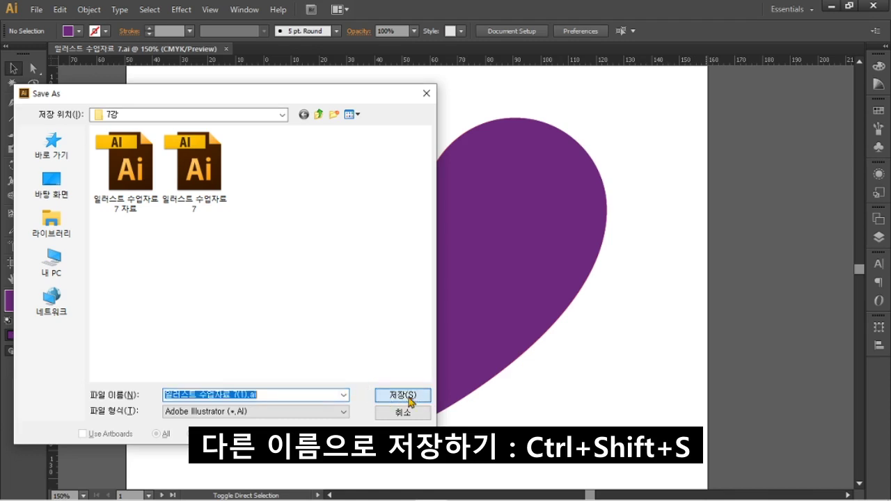
click(407, 397)
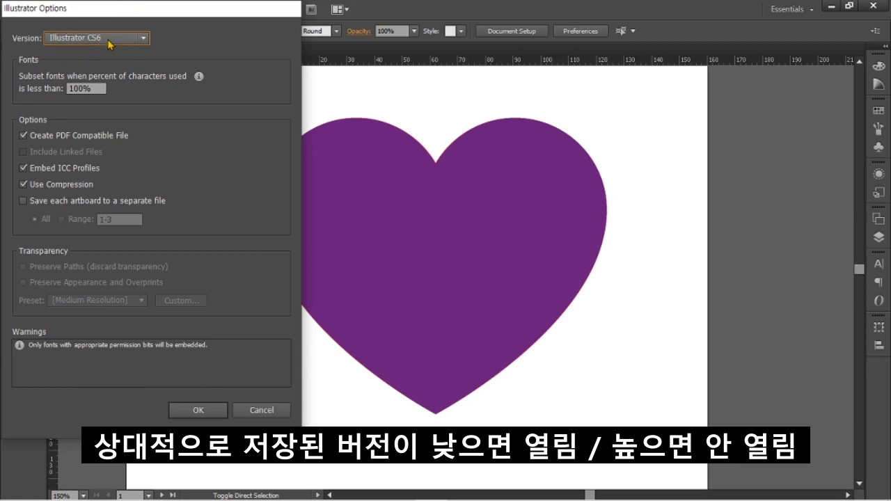
Look through the available file versions for the copy, trying Illustrator CS5 and setting it back to Illustrator CS6.
click(103, 39)
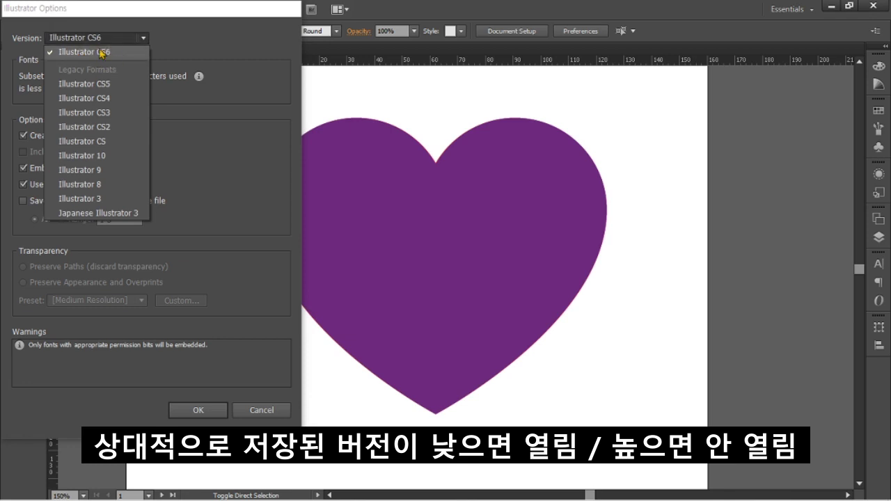
click(110, 52)
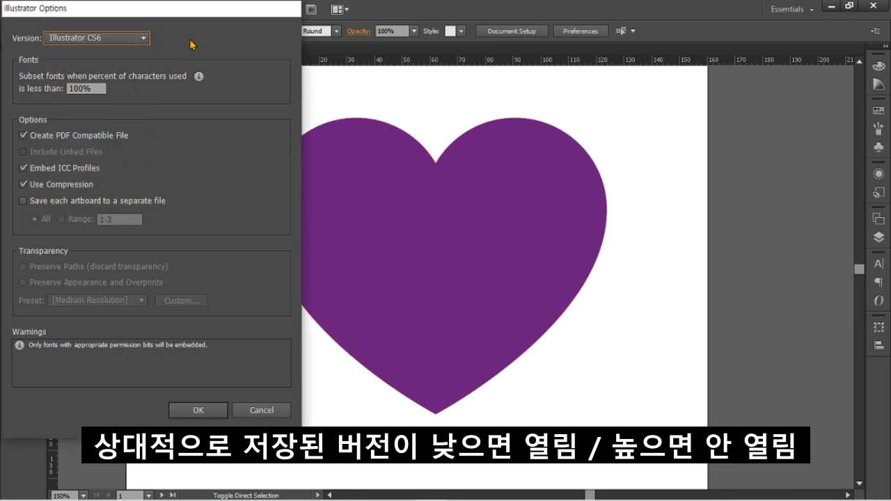
click(142, 38)
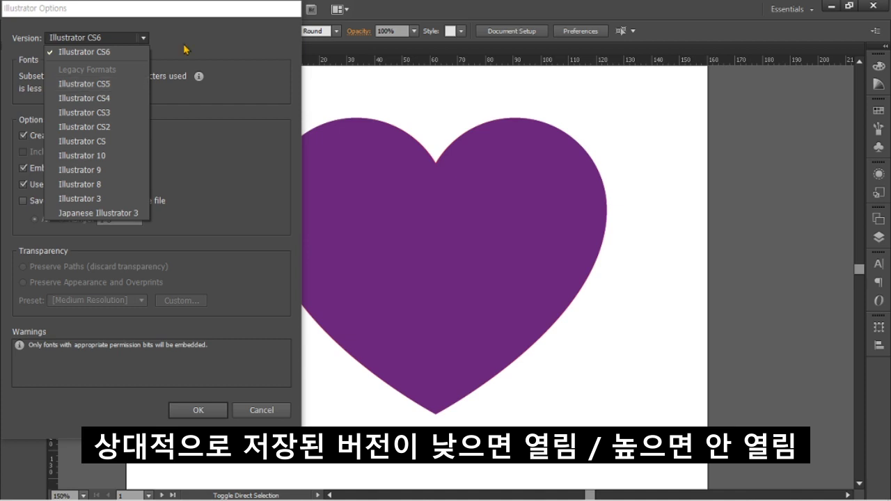
click(204, 40)
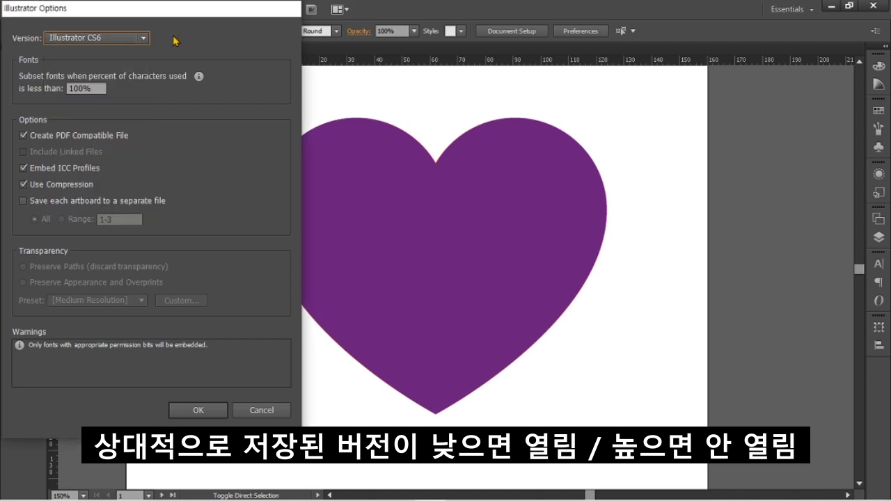
click(130, 40)
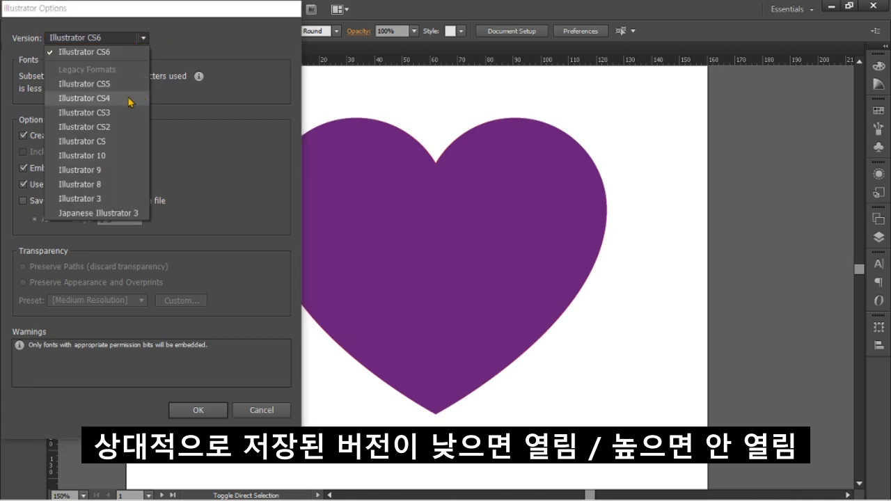
click(122, 89)
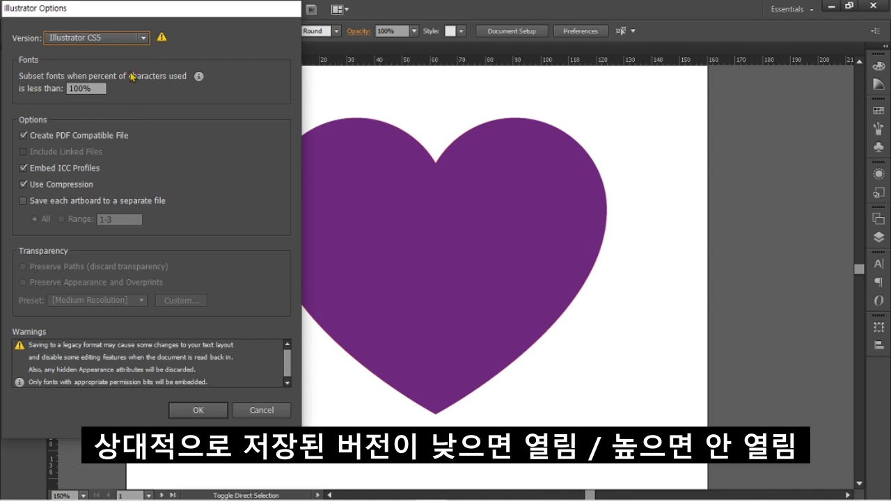
click(113, 42)
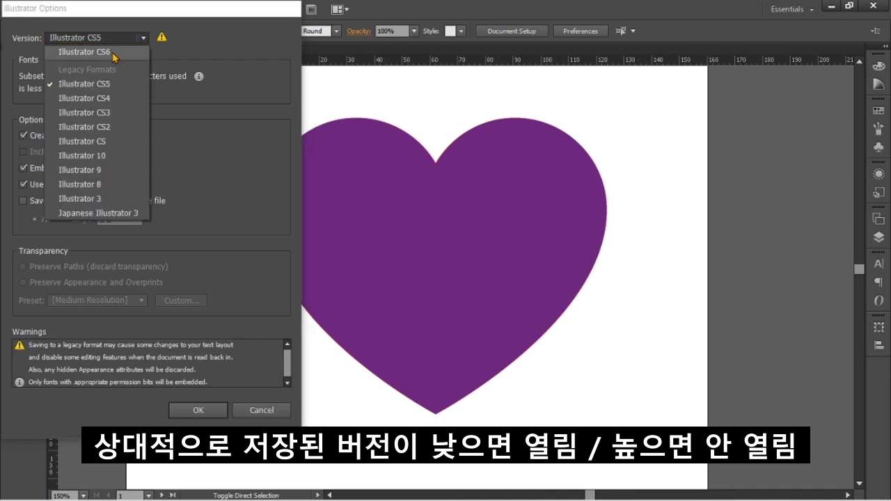
click(113, 53)
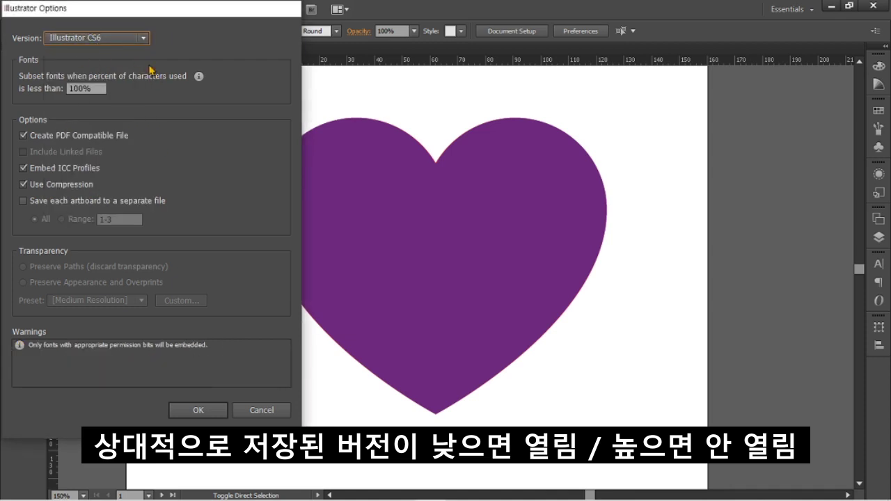
click(142, 40)
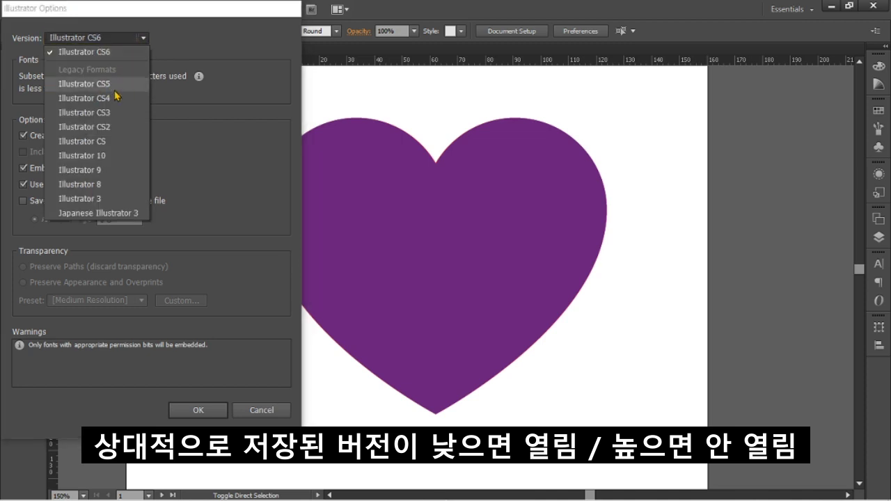
click(214, 53)
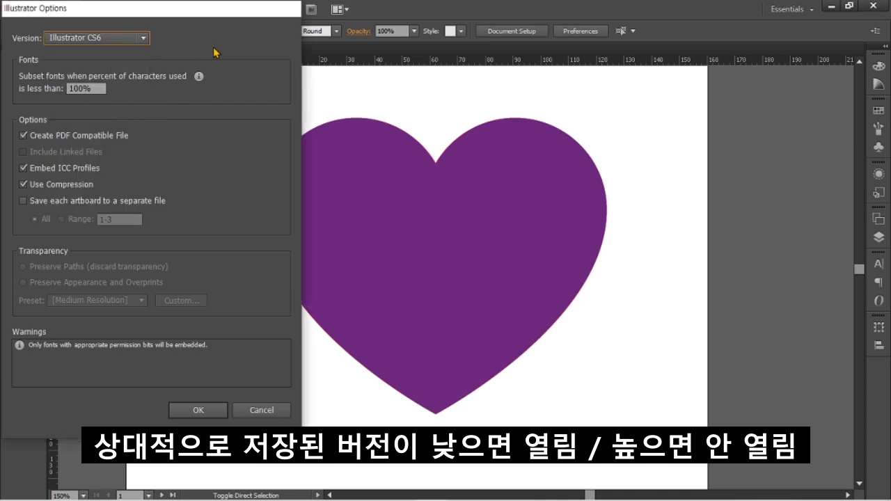
Accept the save options with the Illustrator CS6 version and close the document.
click(197, 411)
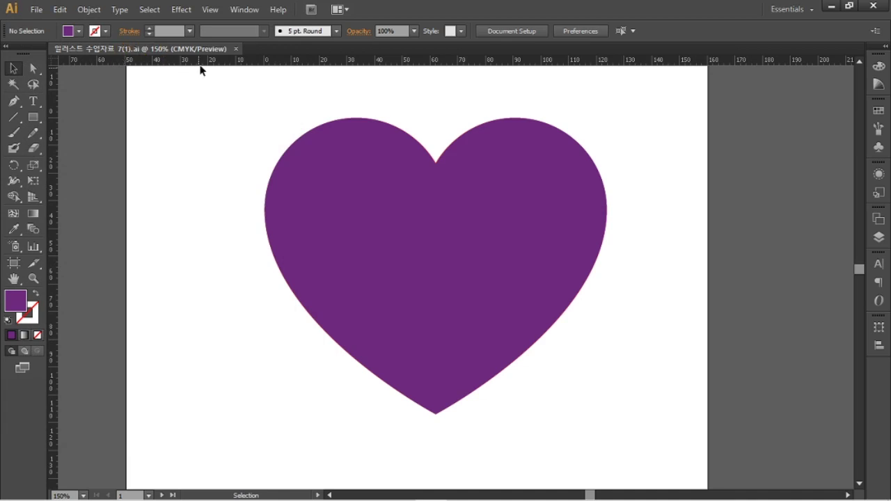
click(237, 50)
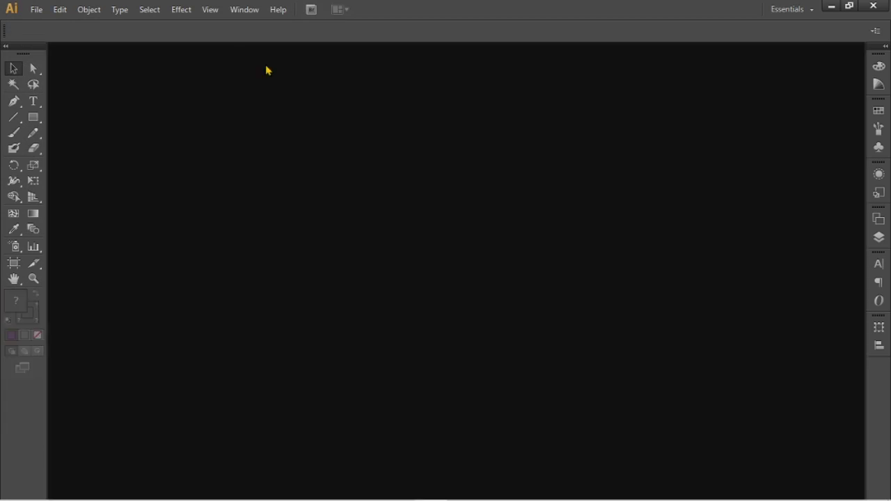